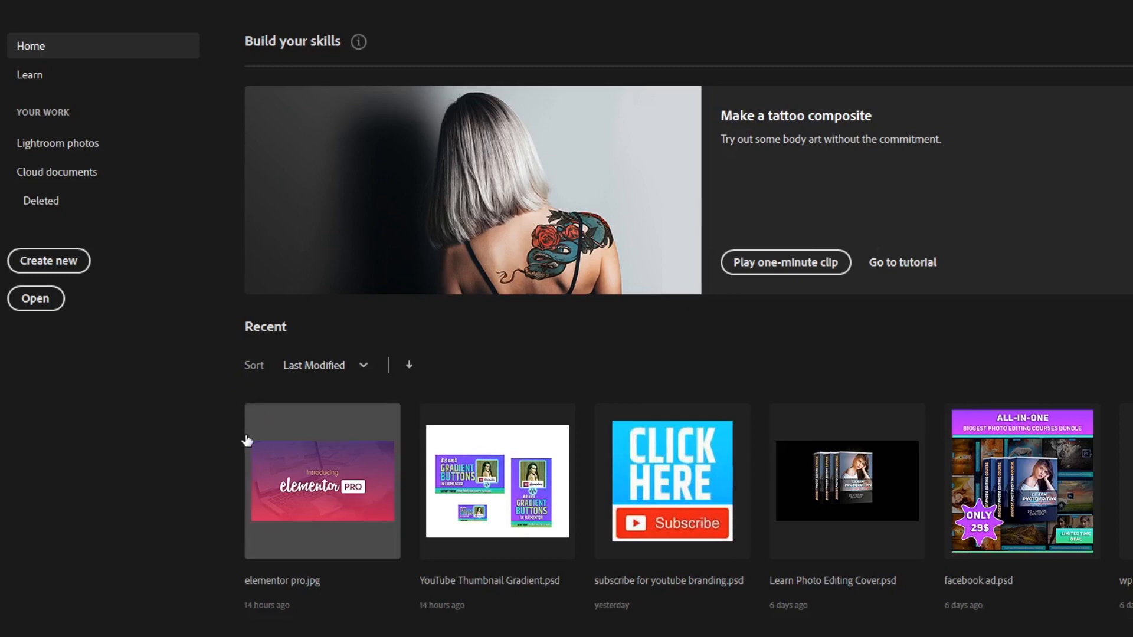
Create a 1000 × 1000 px, 72 ppi RGB Color document with a black background and save it as "Logo wp skillshacks.psd".
click(49, 261)
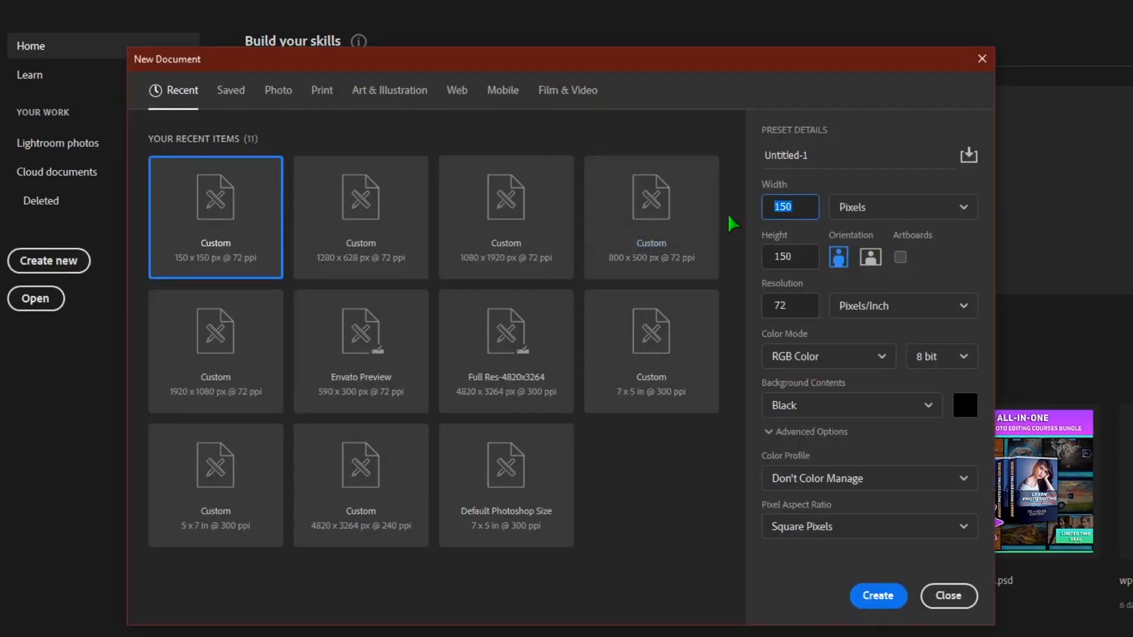
text(1000)
click(774, 253)
text(1)
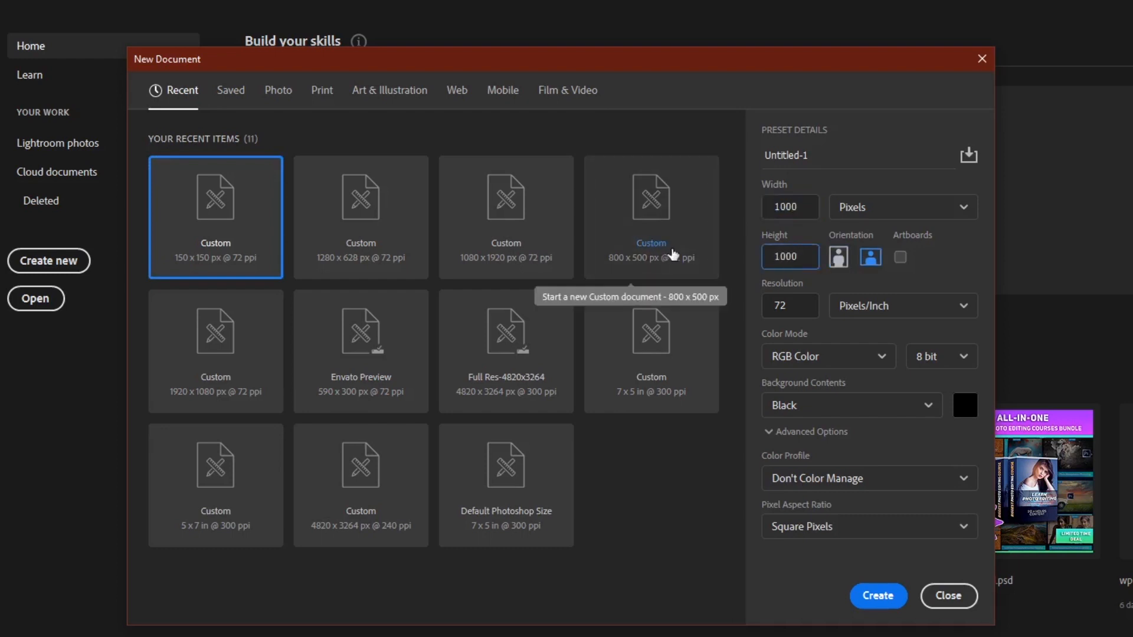
text(000)
drag(798, 307, 760, 306)
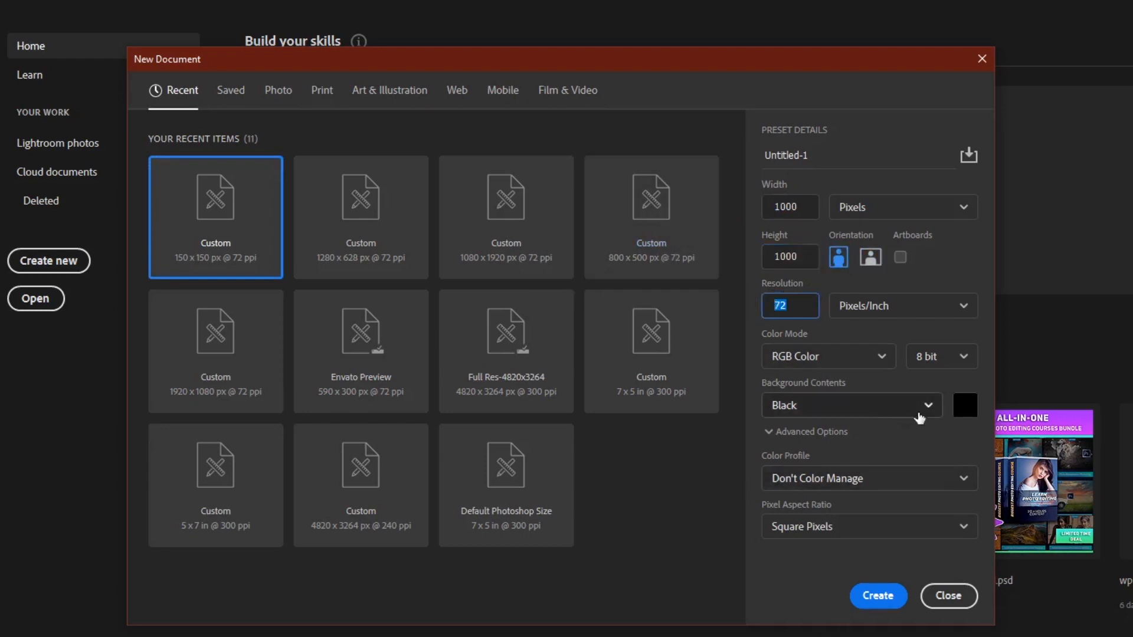
click(860, 355)
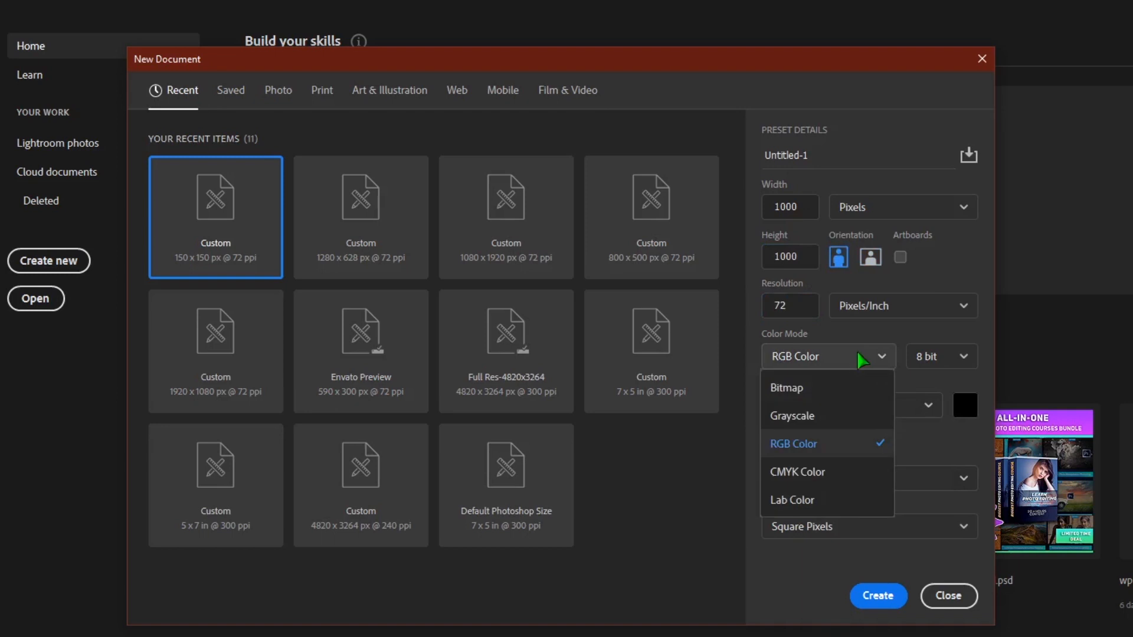
click(837, 444)
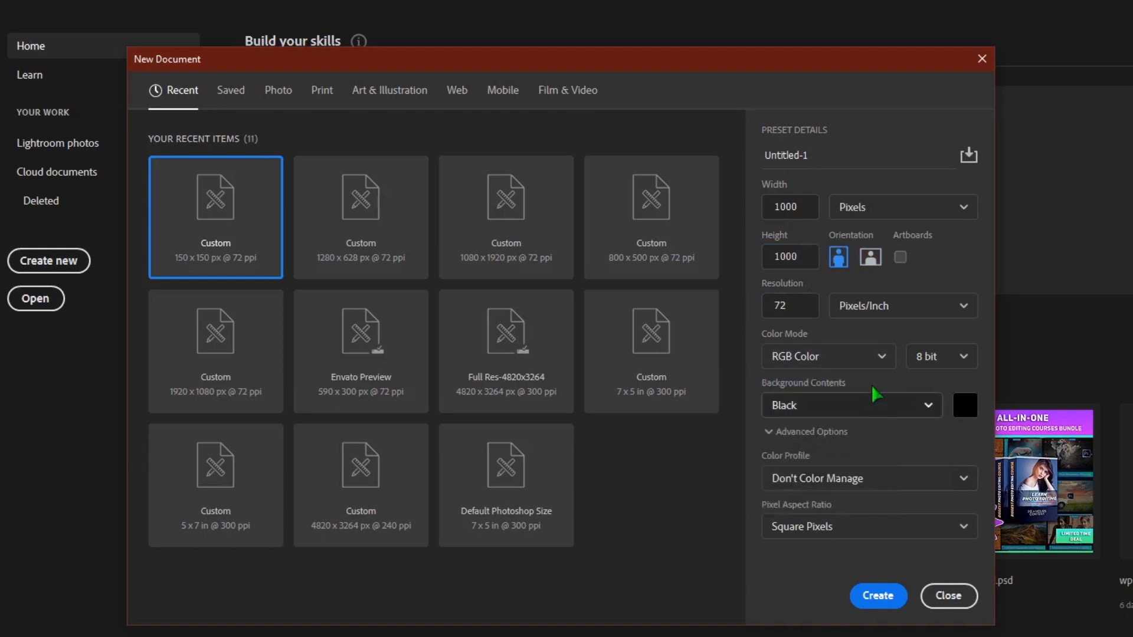
click(878, 596)
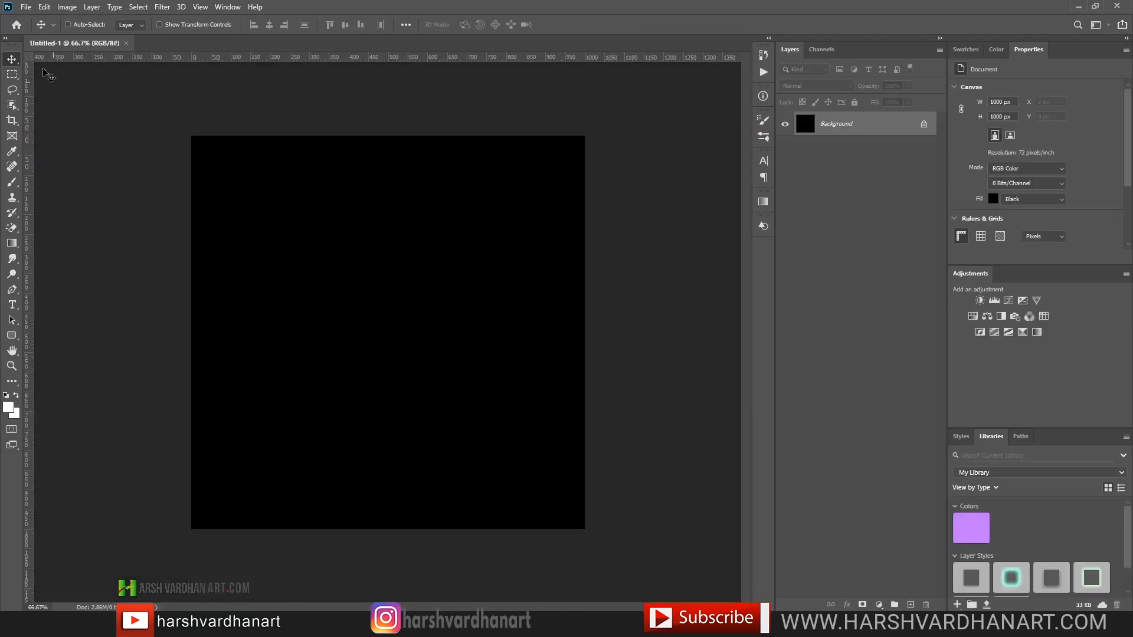
click(27, 8)
click(50, 151)
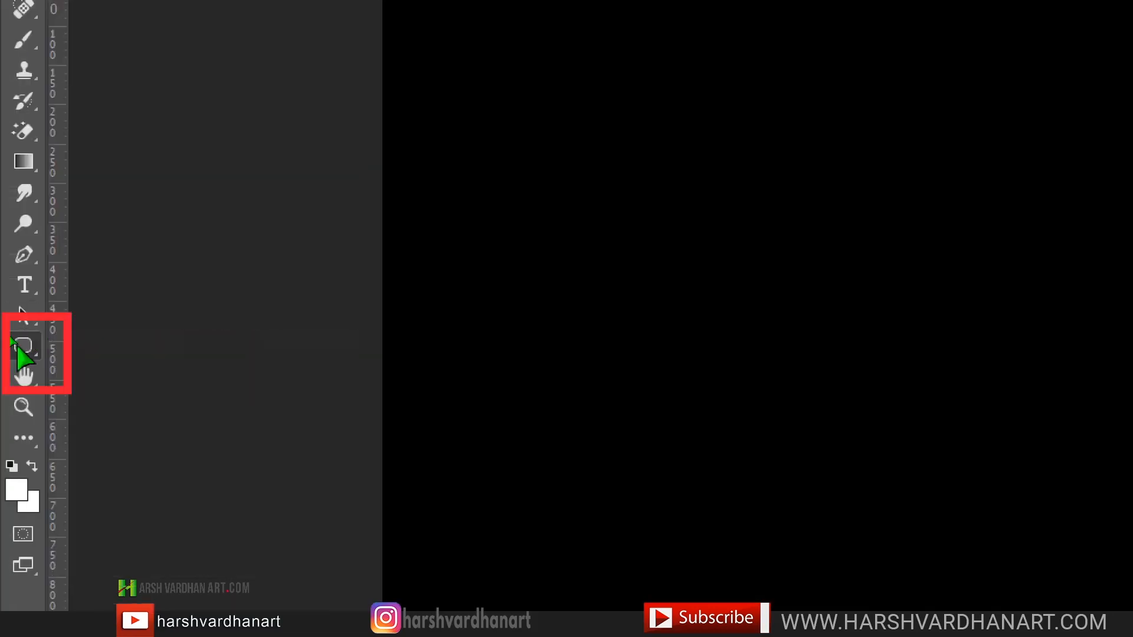
Draw a rectangle shape about 1002 × 1008 px covering the whole canvas, with a linear purple-to-blue gradient fill and no stroke.
right_click(18, 347)
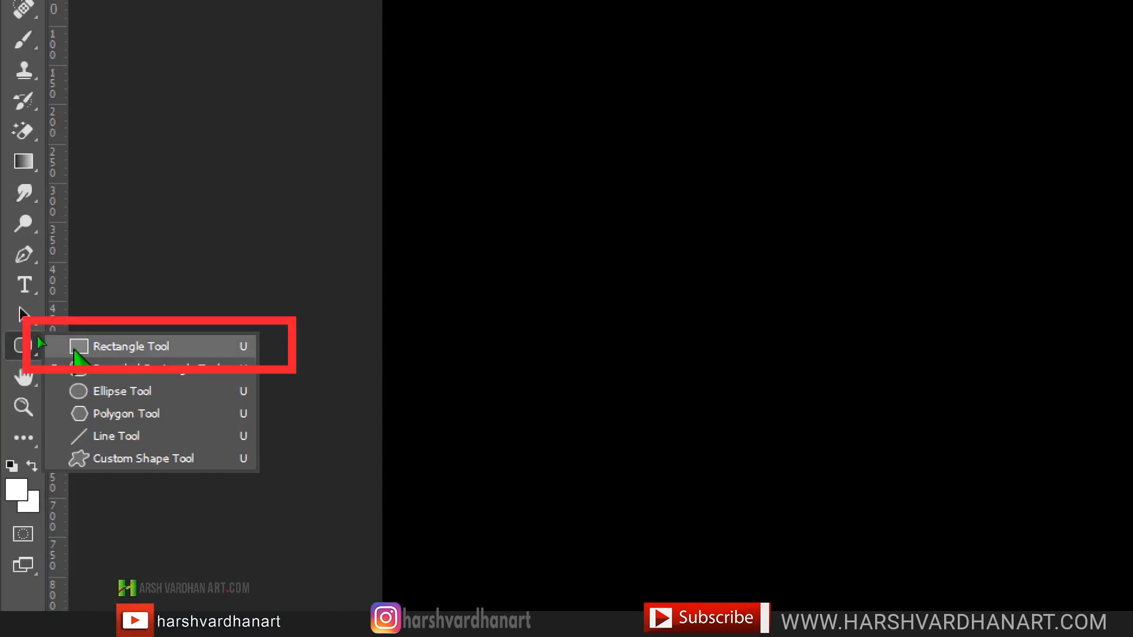
click(118, 346)
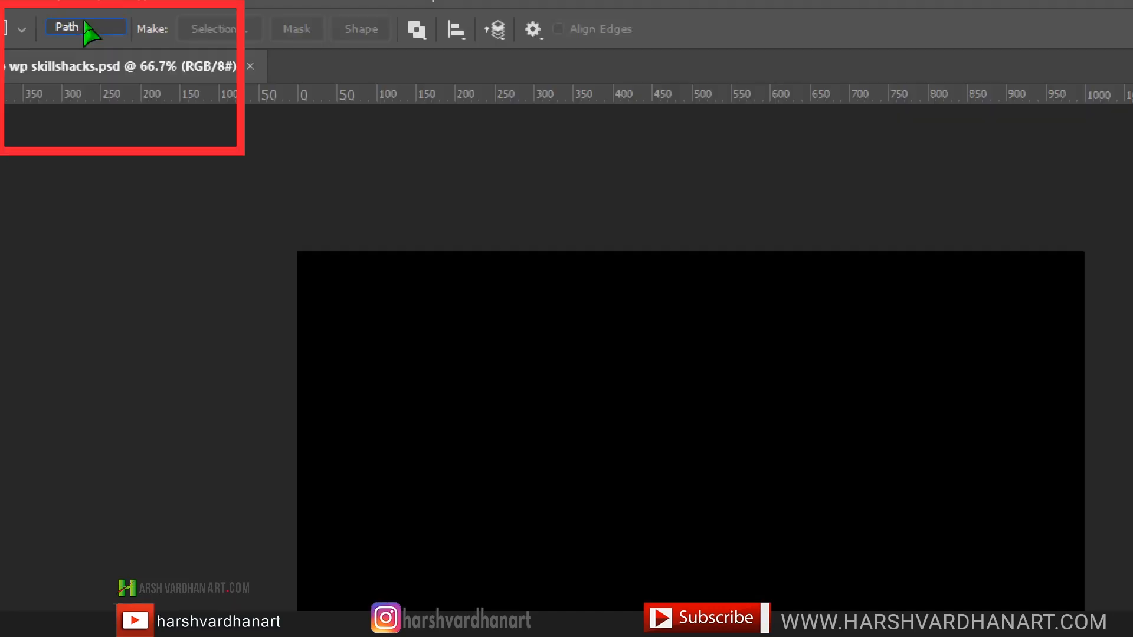
click(86, 24)
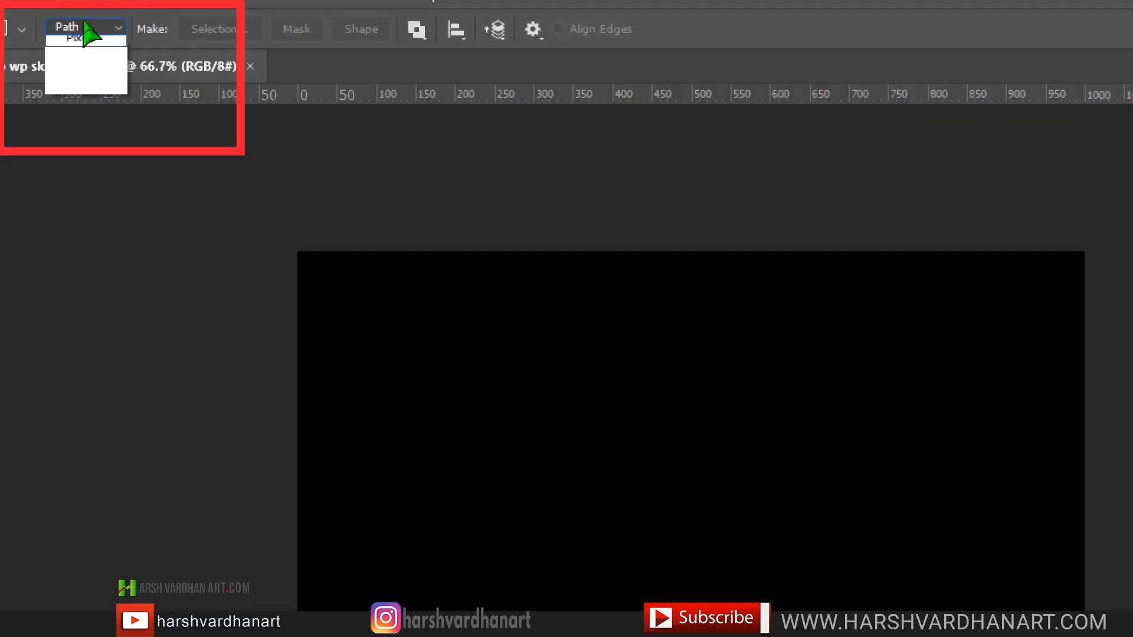
click(81, 47)
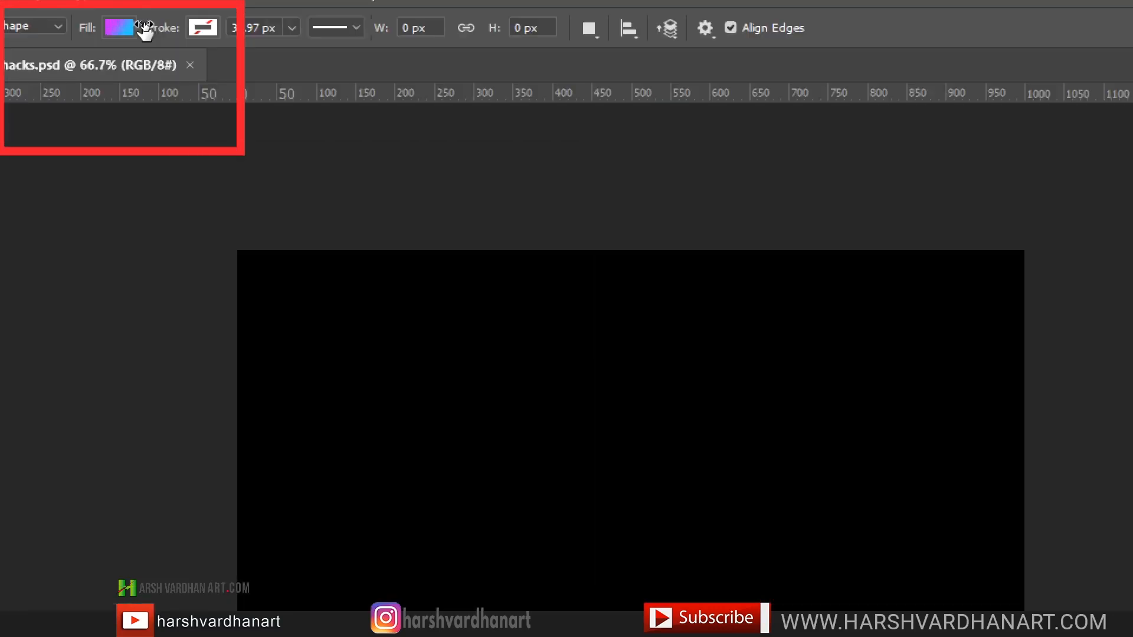
click(141, 25)
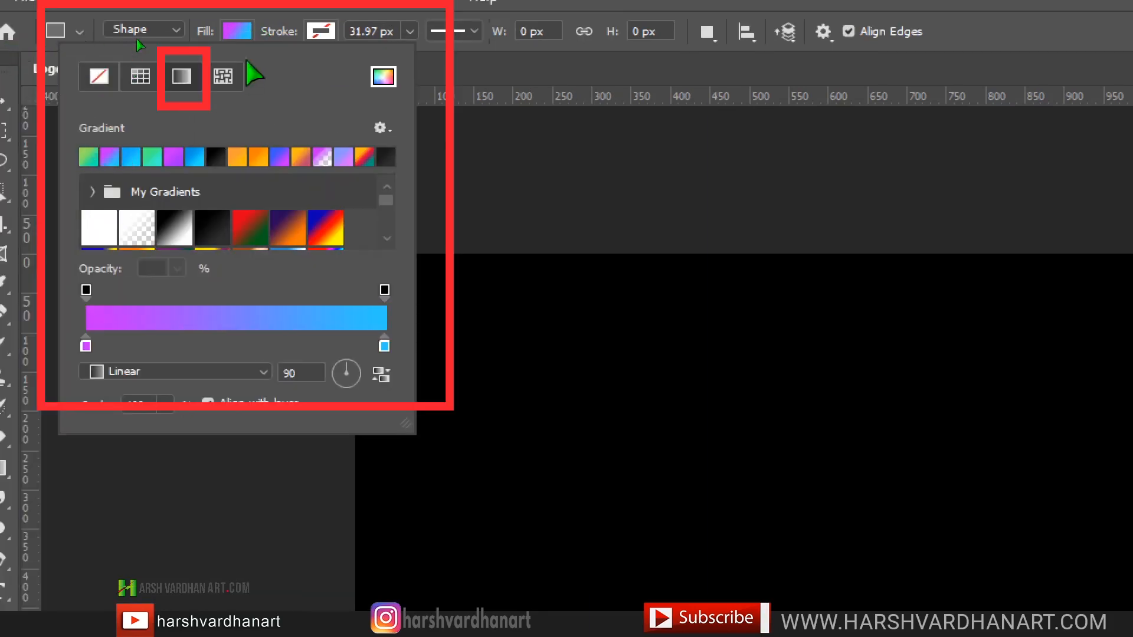
click(322, 33)
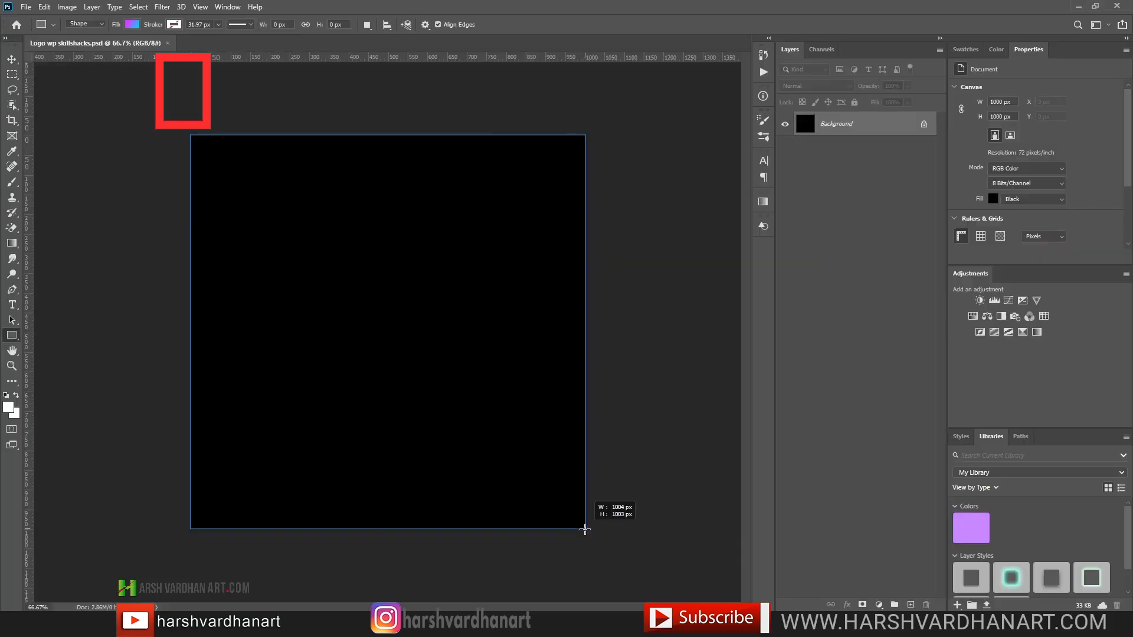
drag(587, 526, 585, 530)
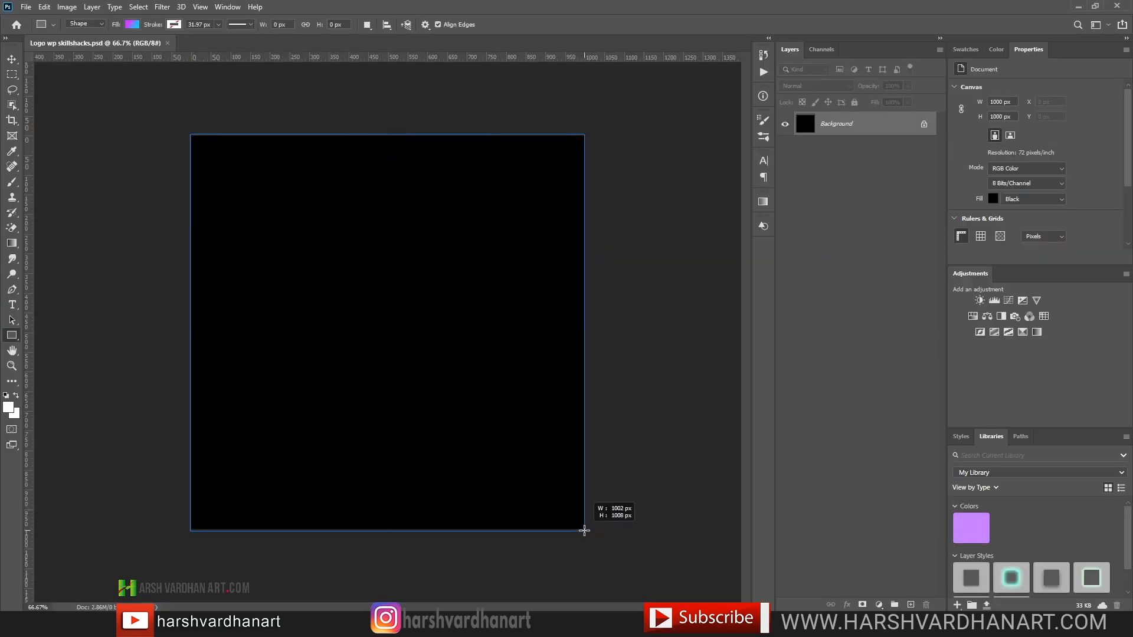
drag(584, 530, 585, 530)
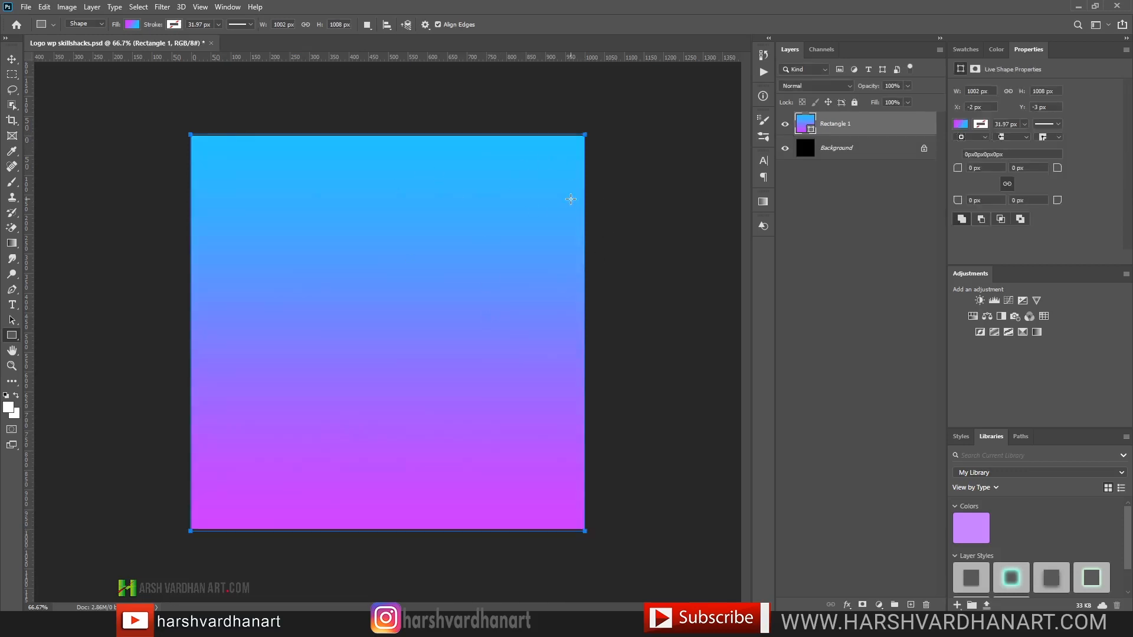
click(11, 59)
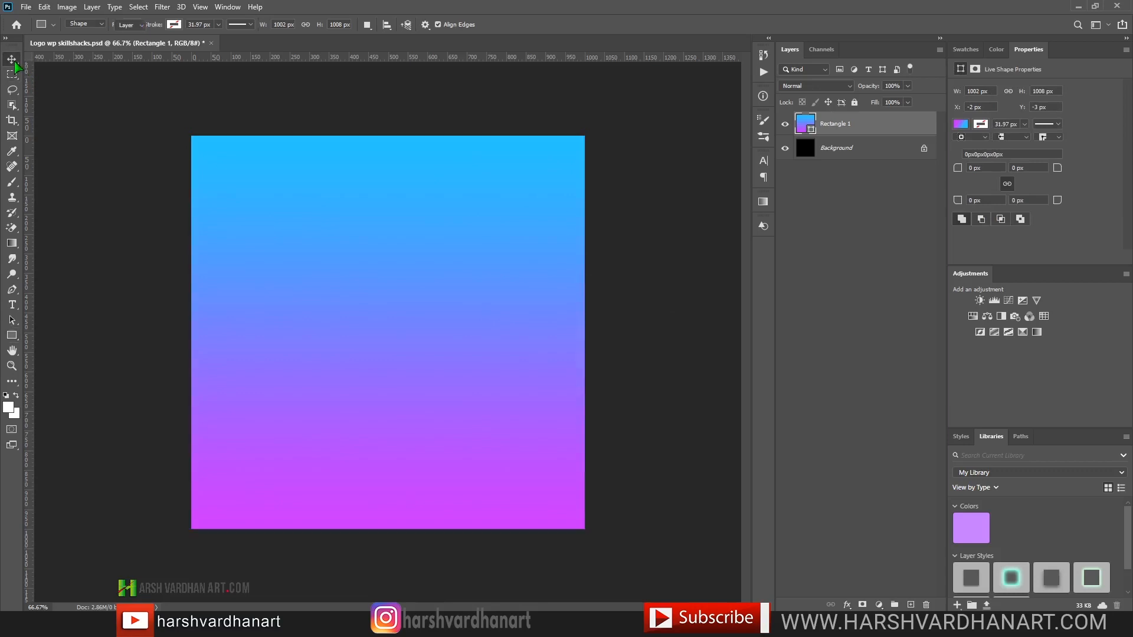
click(820, 235)
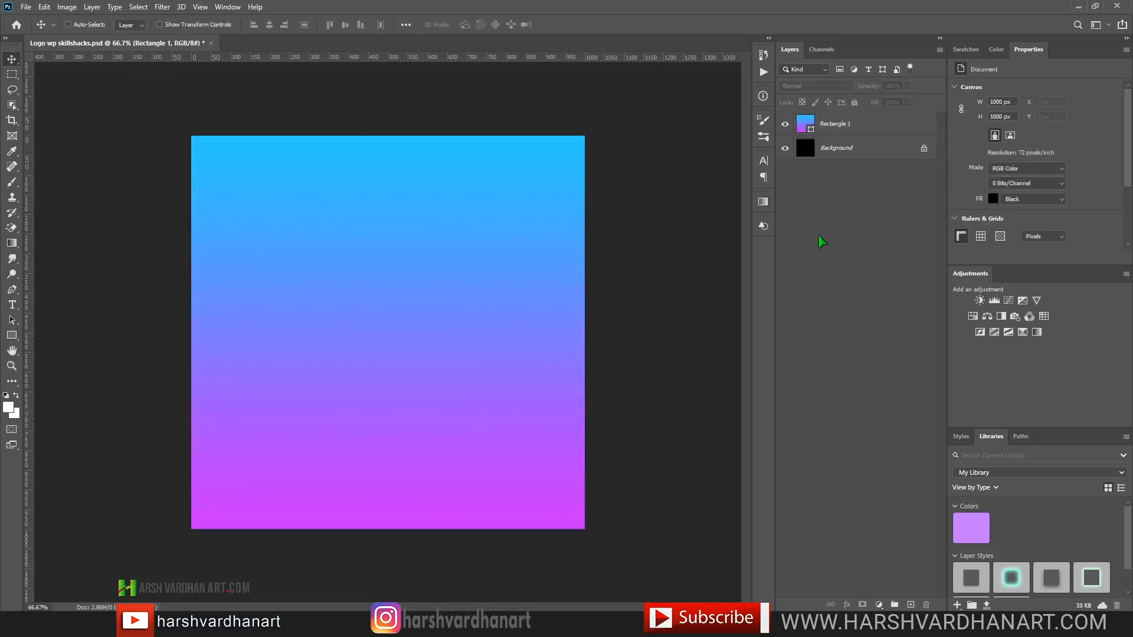
Add the white text "WP" in Khand Bold as its own text layer in the upper part of the gradient.
click(12, 305)
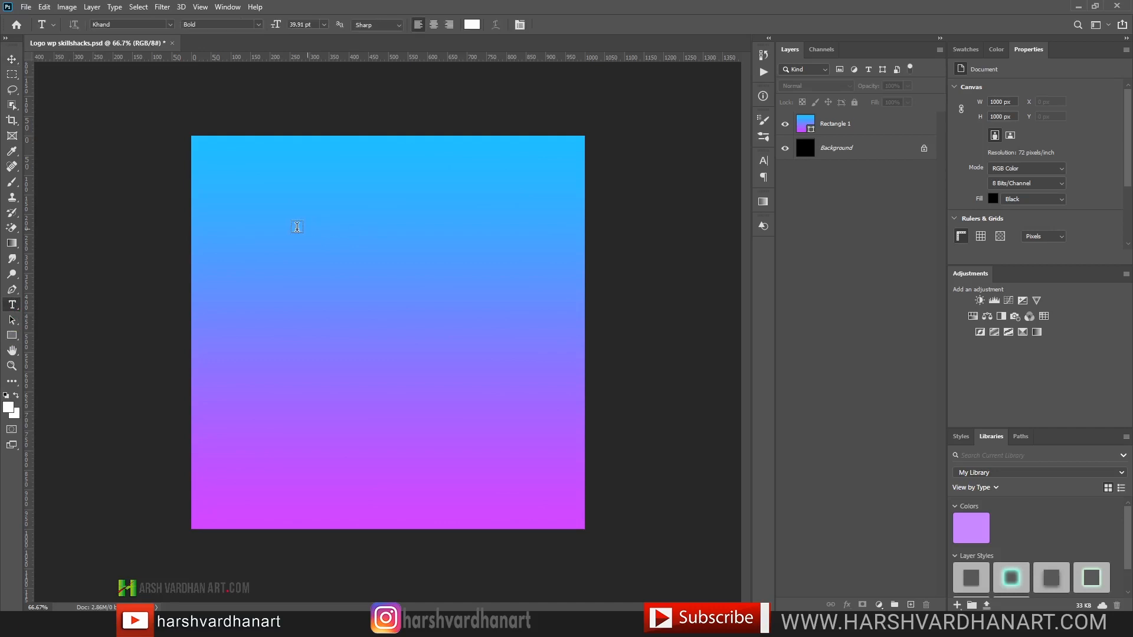
click(295, 229)
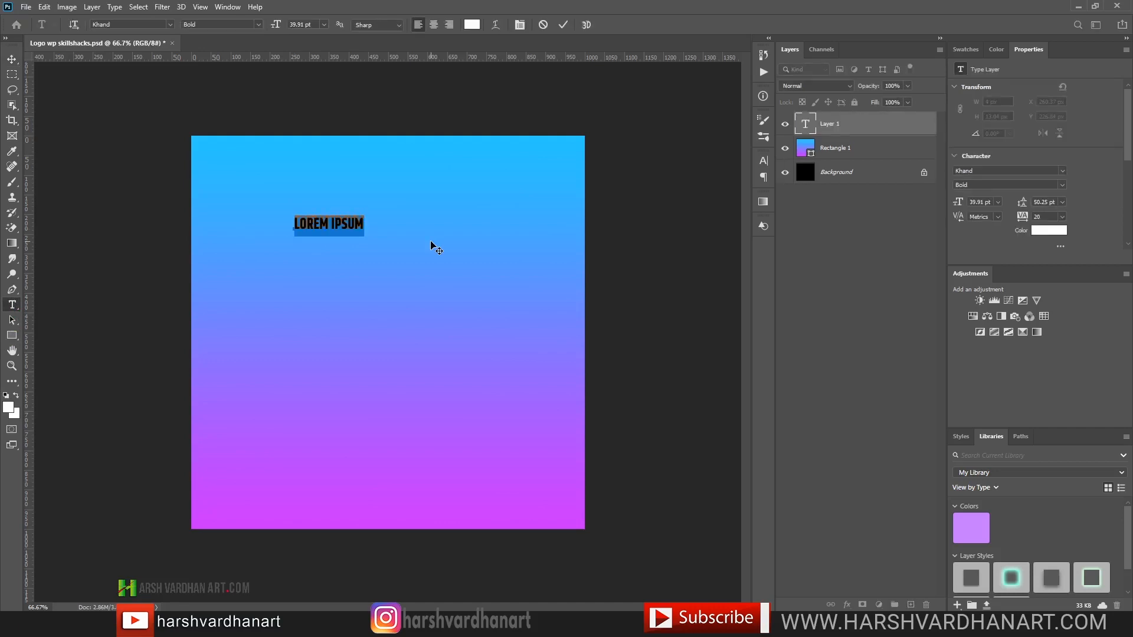
text(W)
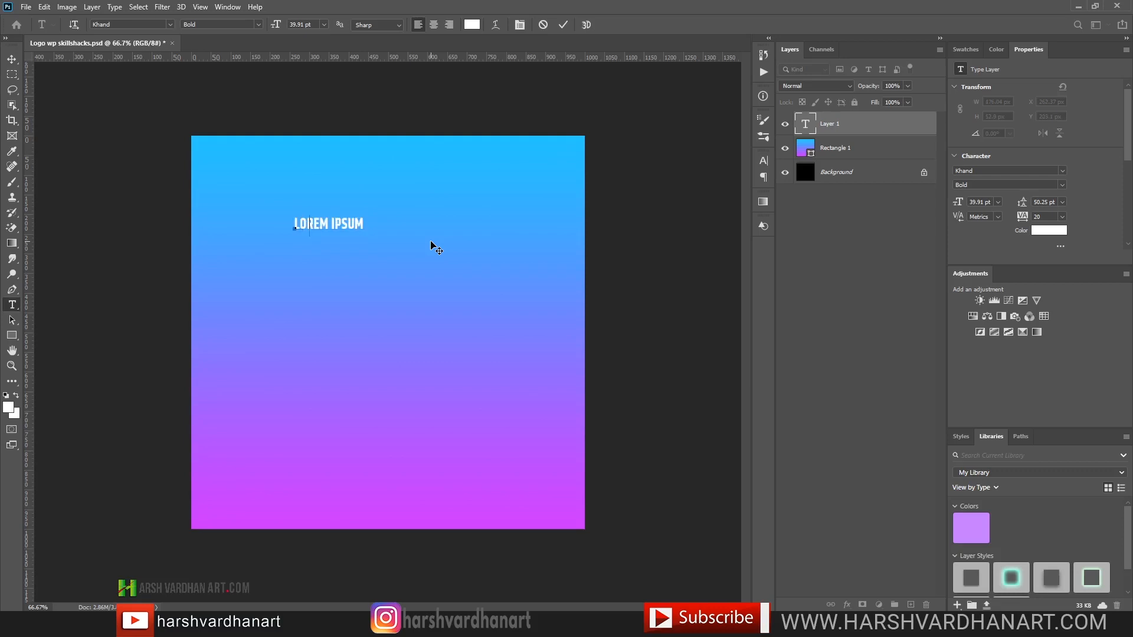
text(P)
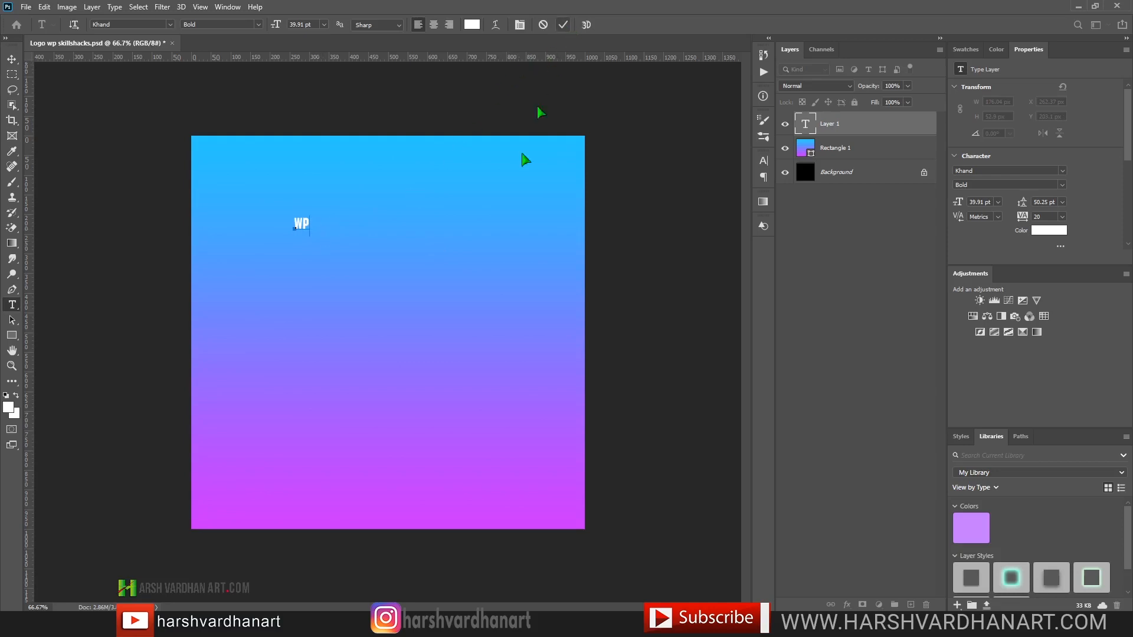
key(ctrl+Return)
Add a separate text layer reading "SKILLSHACKS" below the WP text.
click(306, 266)
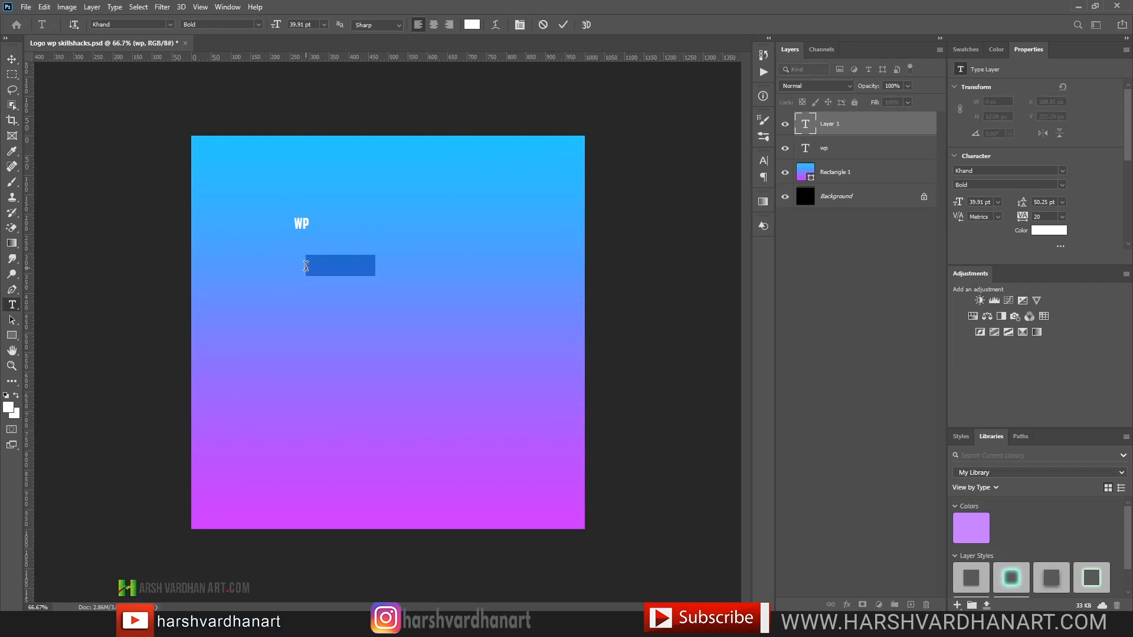
text(SKILLSHACKS)
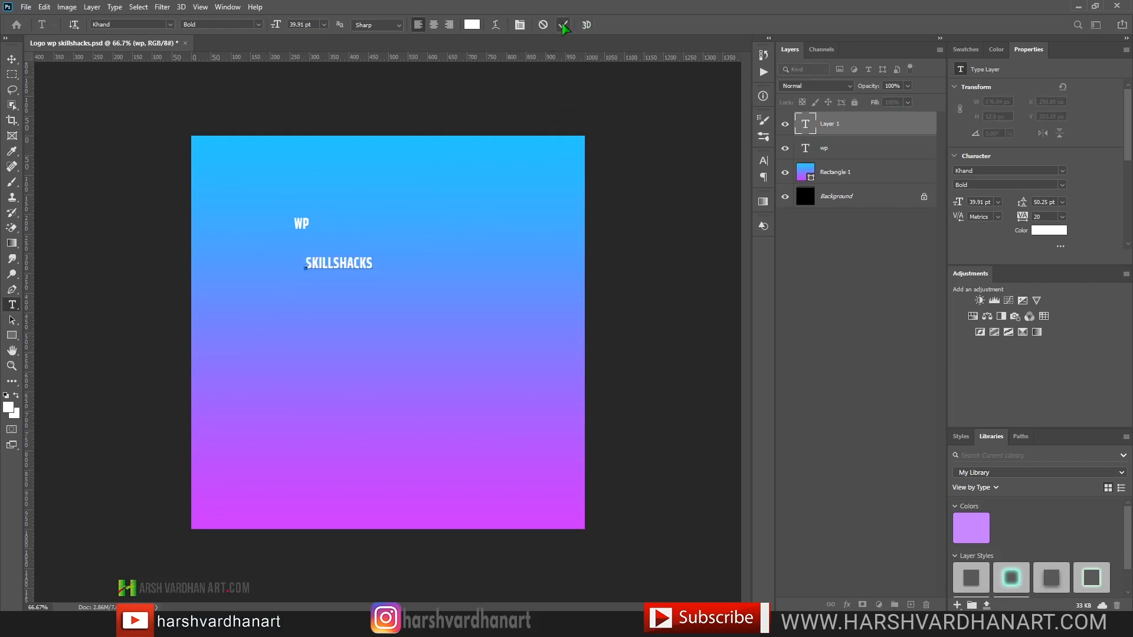
click(564, 25)
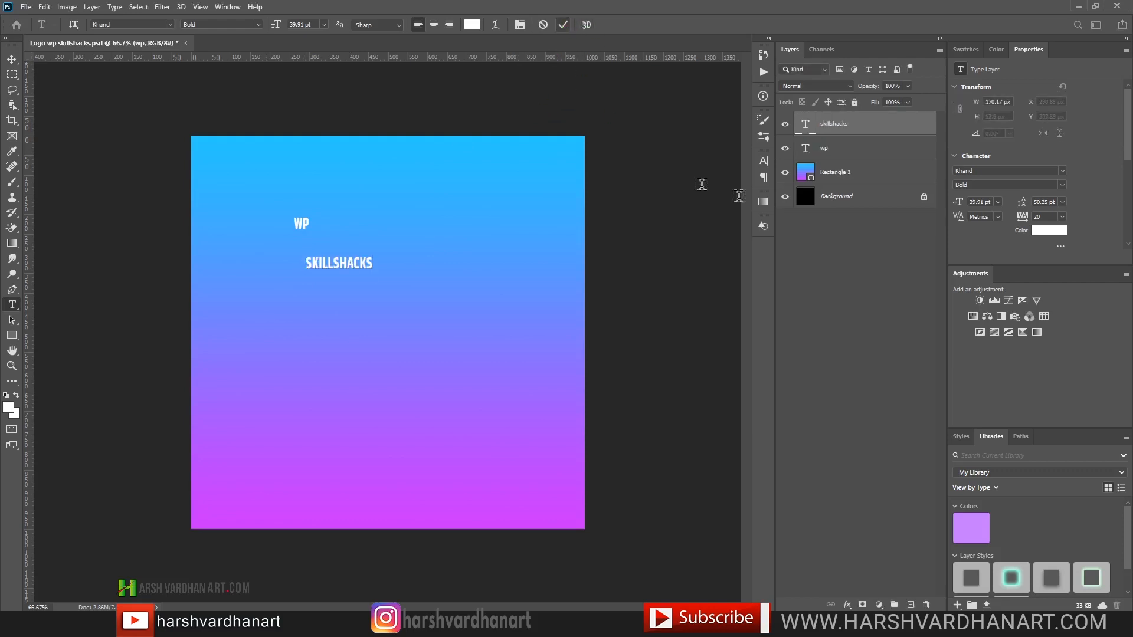
With the skillshacks layer hidden, move the WP text toward the canvas centre and set its font size to 72 pt.
click(830, 151)
key(v)
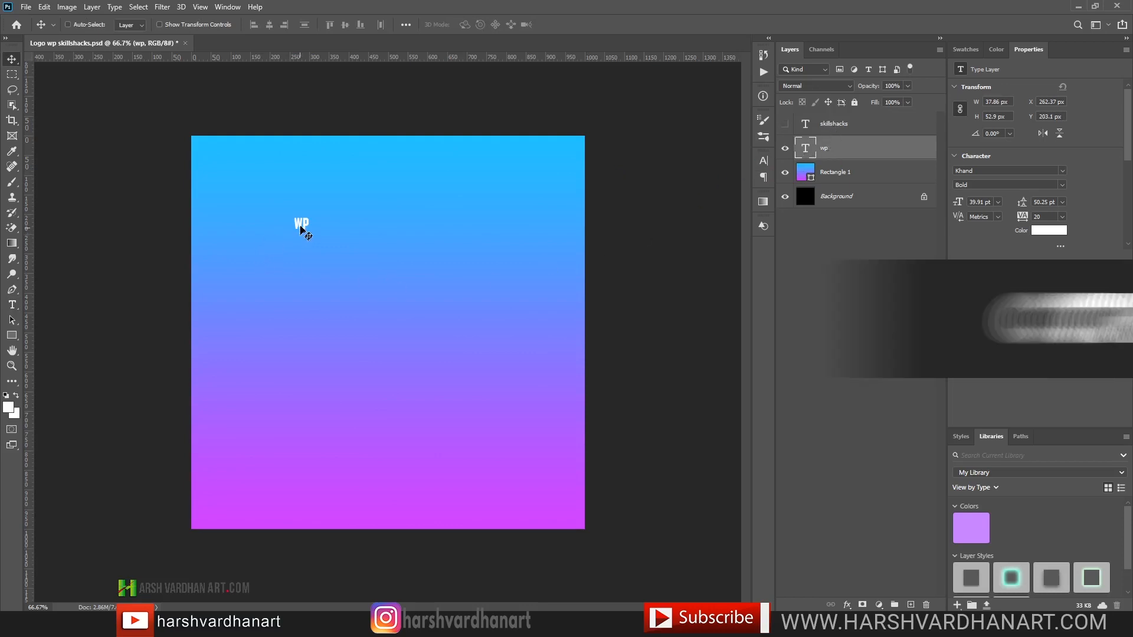
drag(300, 228, 397, 280)
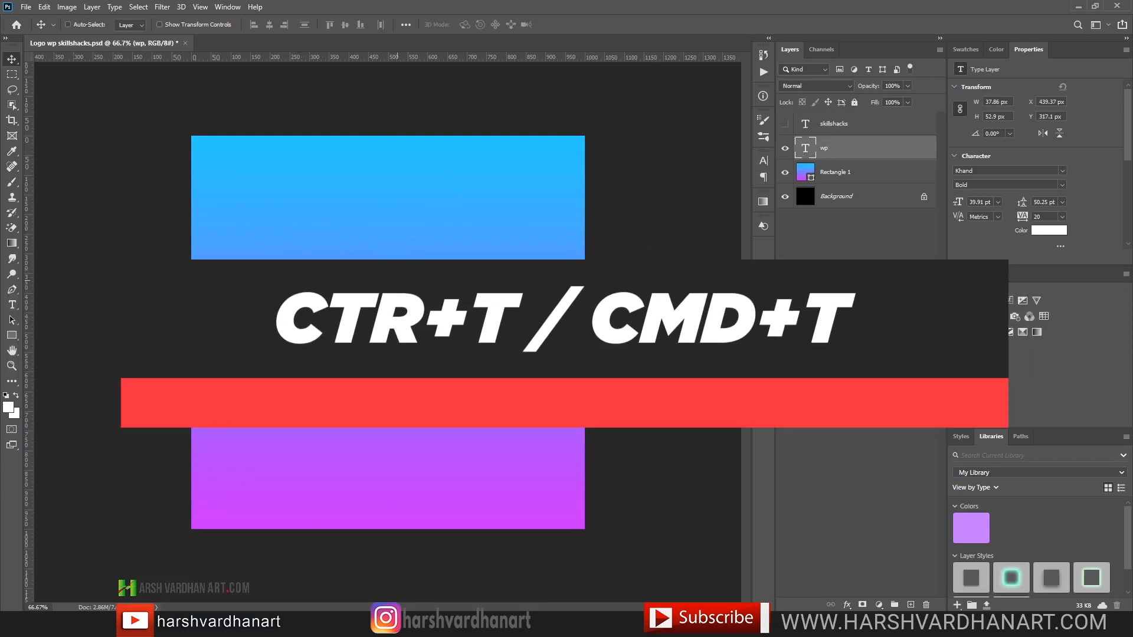
key(ctrl+t)
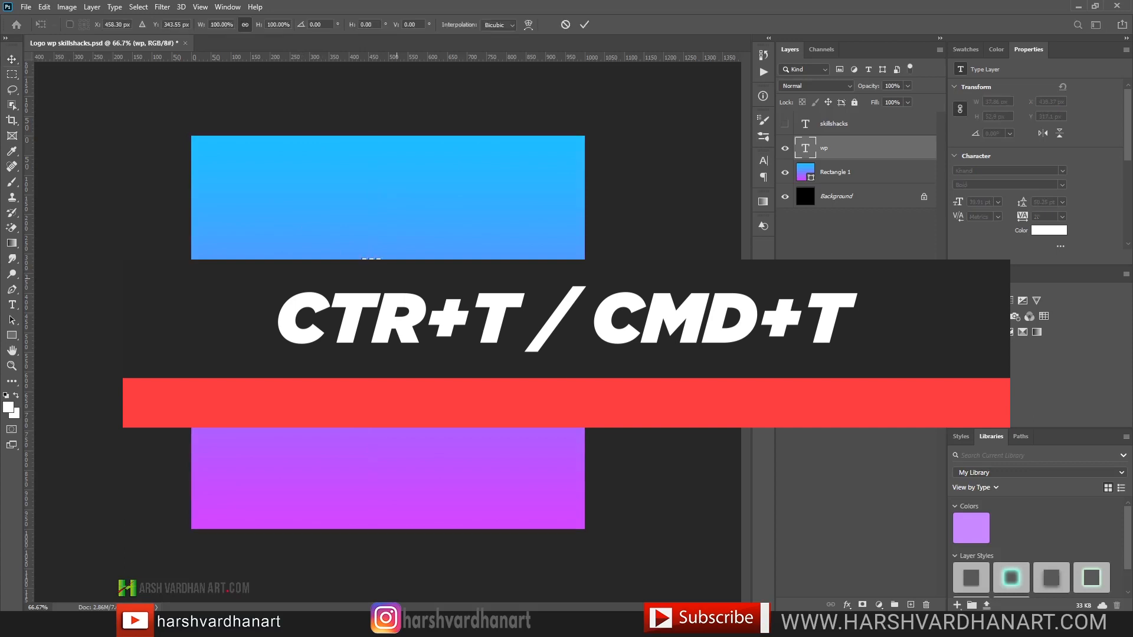
key(Return)
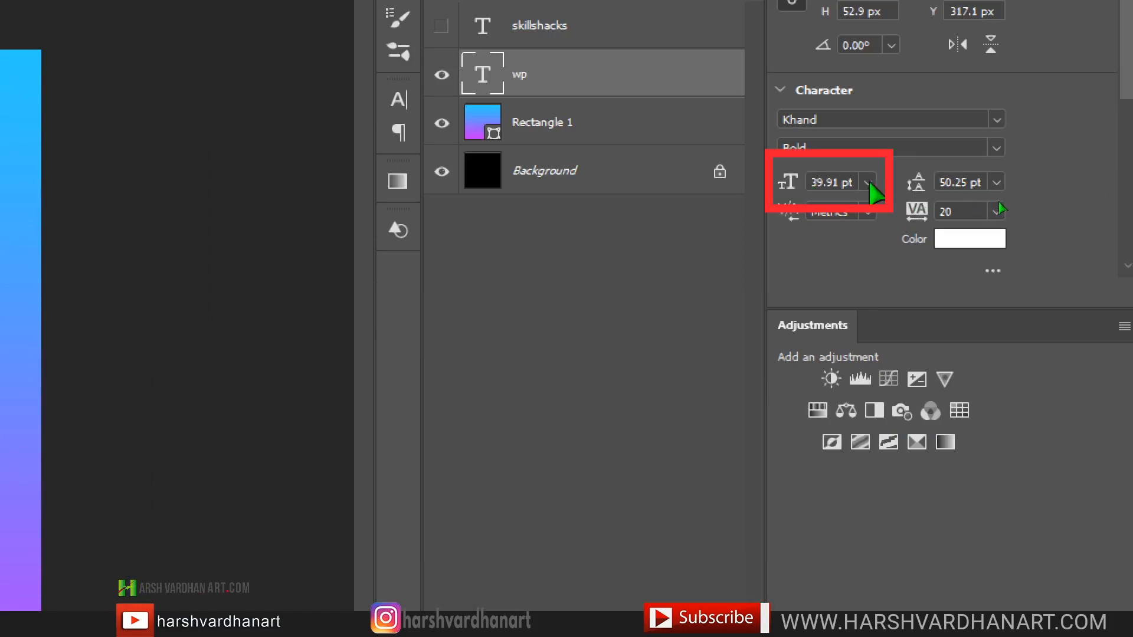
click(868, 182)
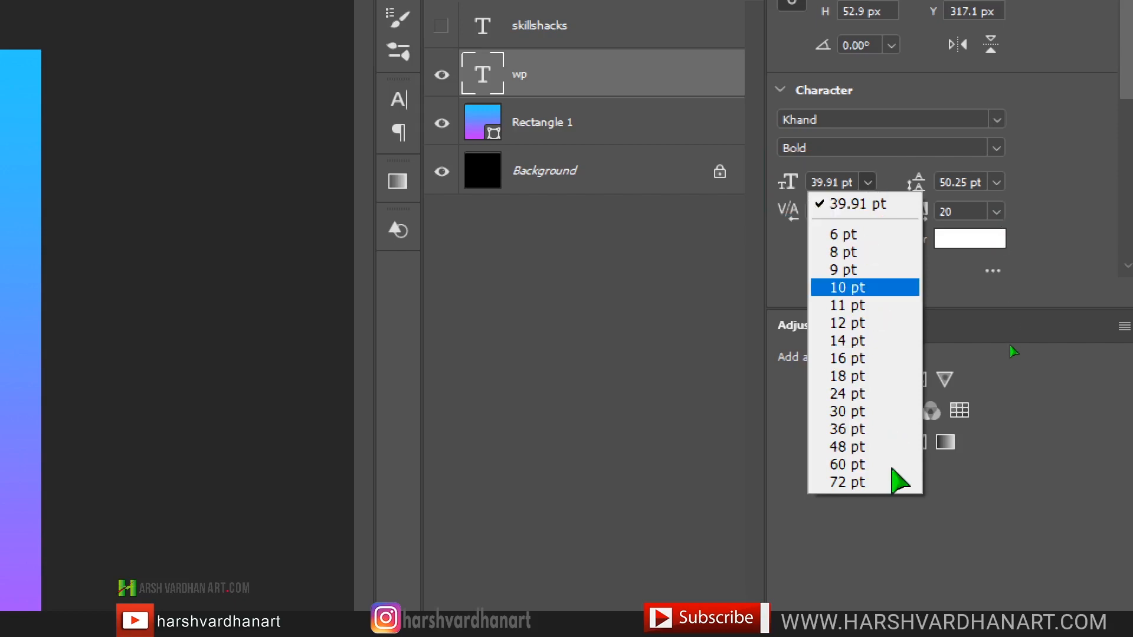
click(890, 481)
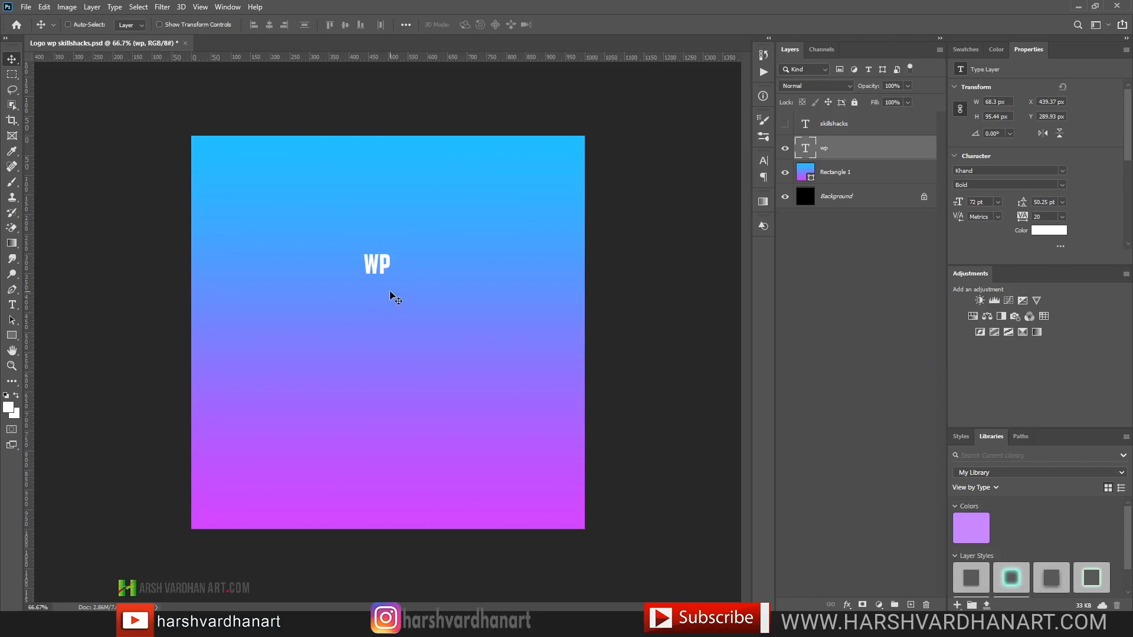
Scale the WP text proportionally to about 1026% and move it to the upper middle of the canvas.
key(ctrl)
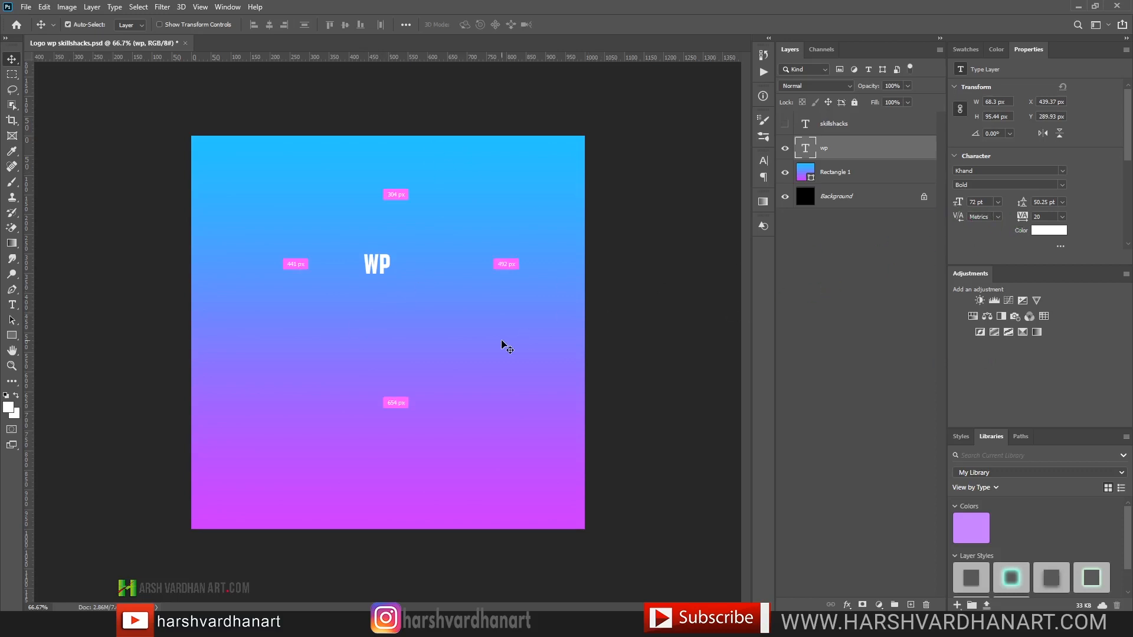
key(ctrl+t)
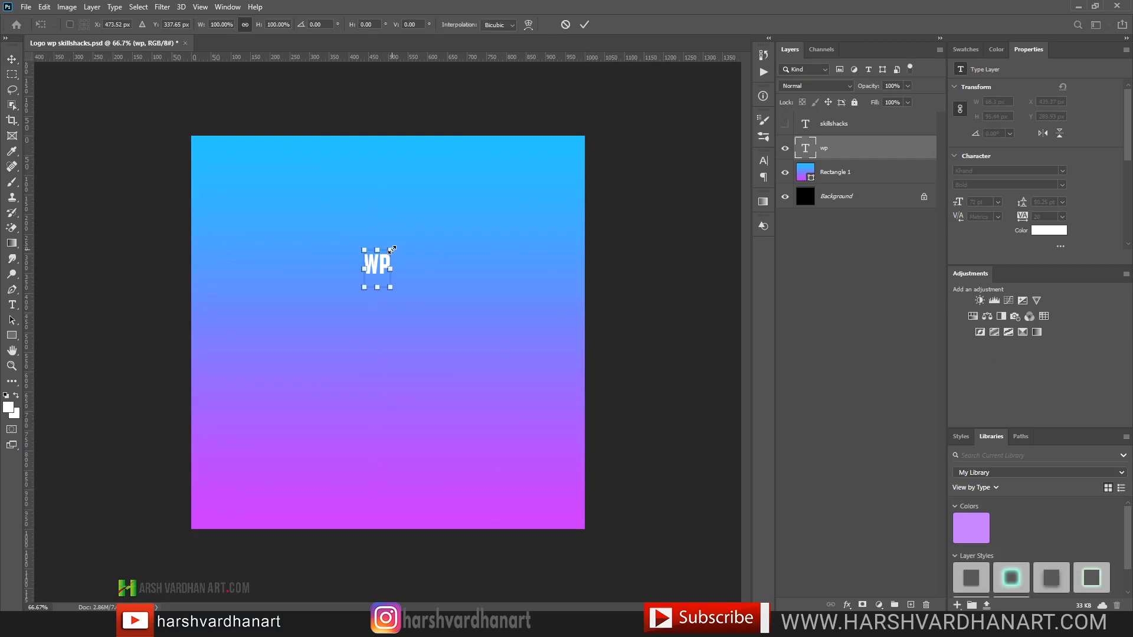
drag(458, 222, 612, 148)
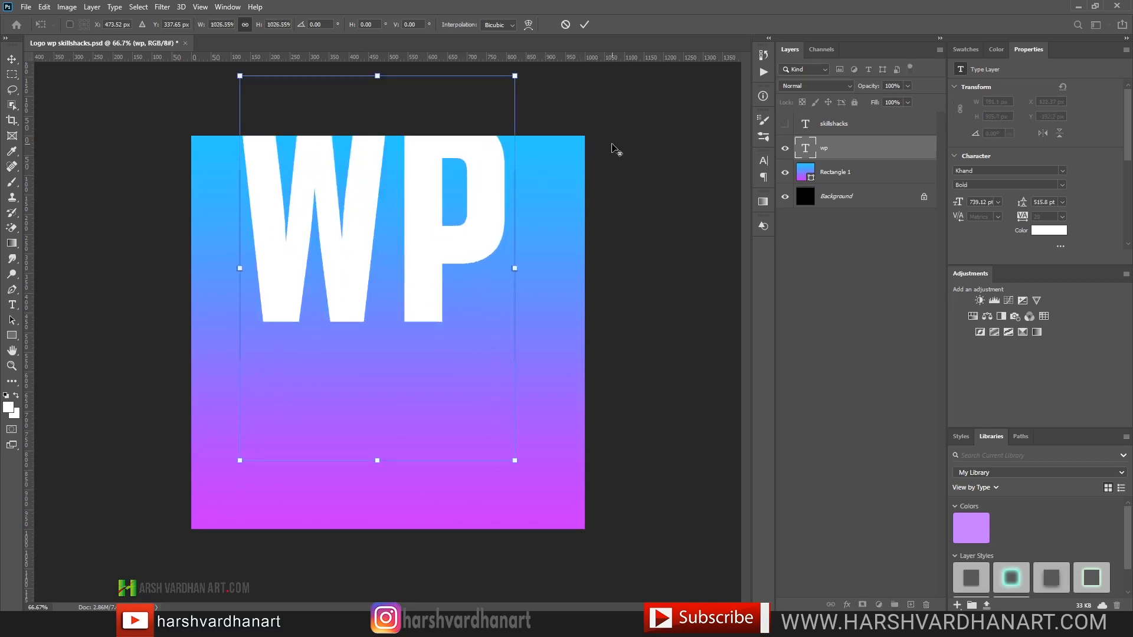
click(584, 25)
drag(445, 271, 469, 328)
drag(446, 273, 447, 260)
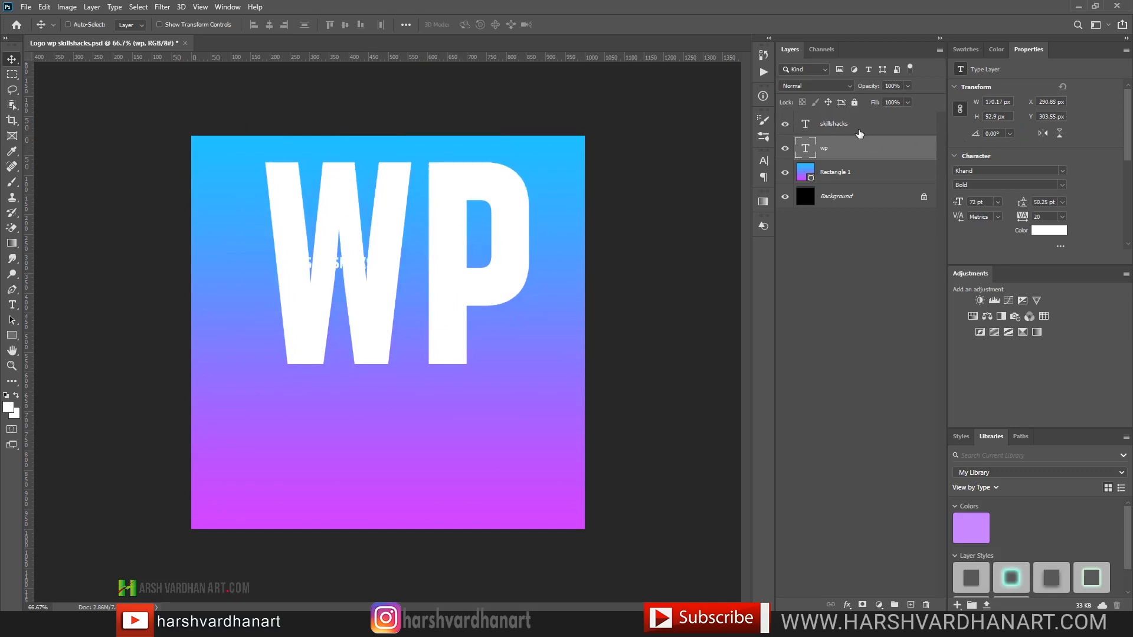
Place the skillshacks layer beneath the wp layer and move its text to the lower middle of the canvas.
click(793, 126)
drag(841, 127, 863, 176)
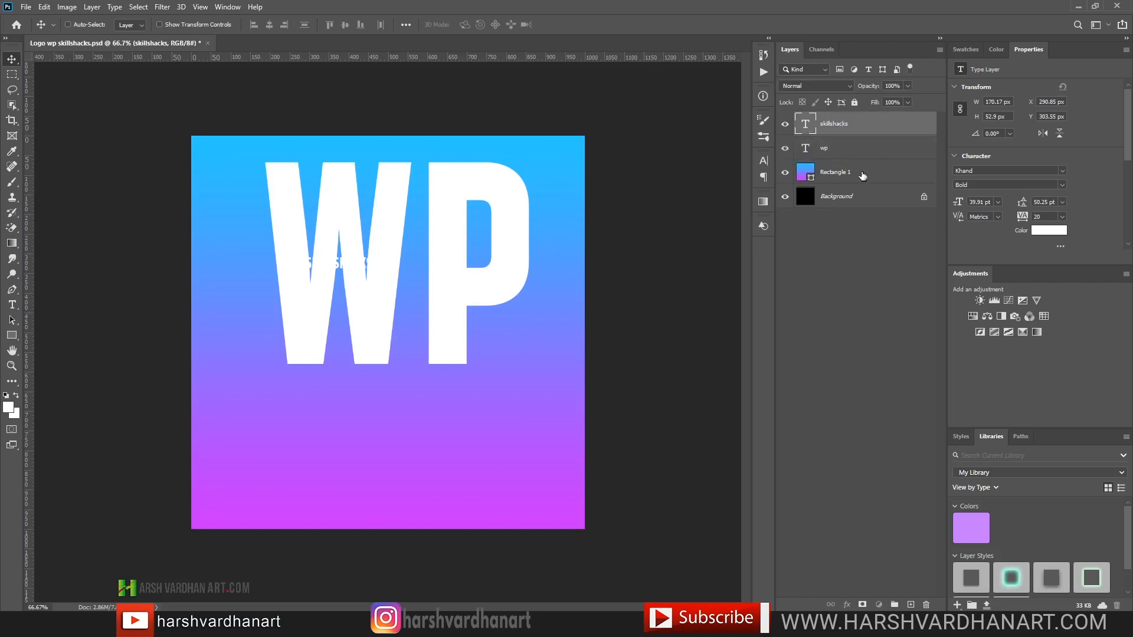
drag(388, 438, 394, 465)
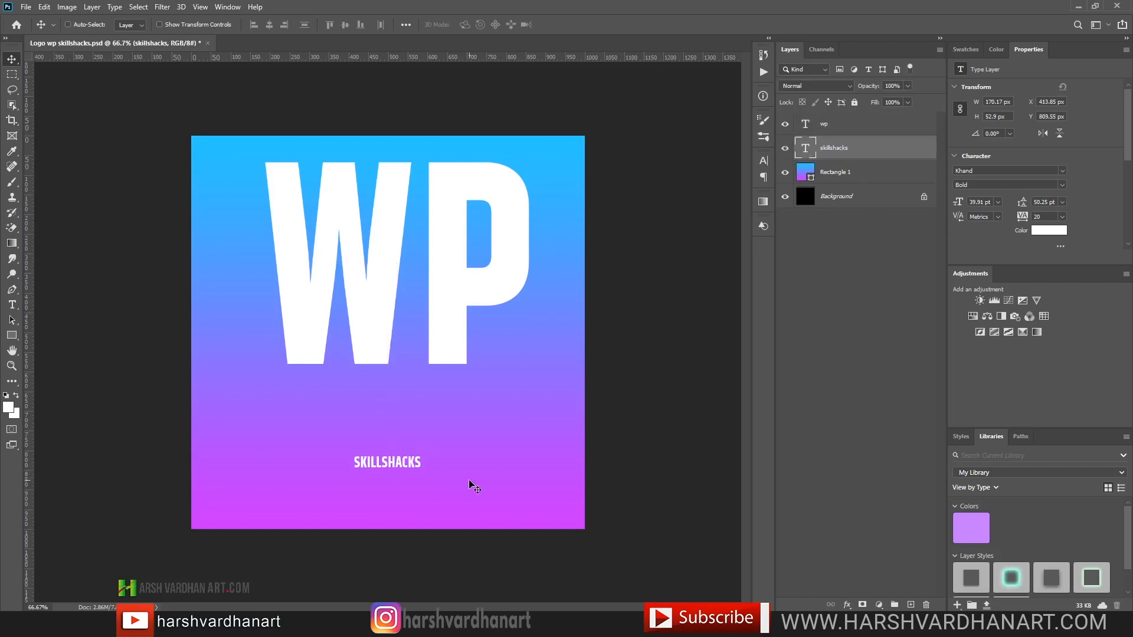
Scale the SKILLSHACKS text proportionally to about 520% and position it across the lower part of the canvas under WP.
key(ctrl+t)
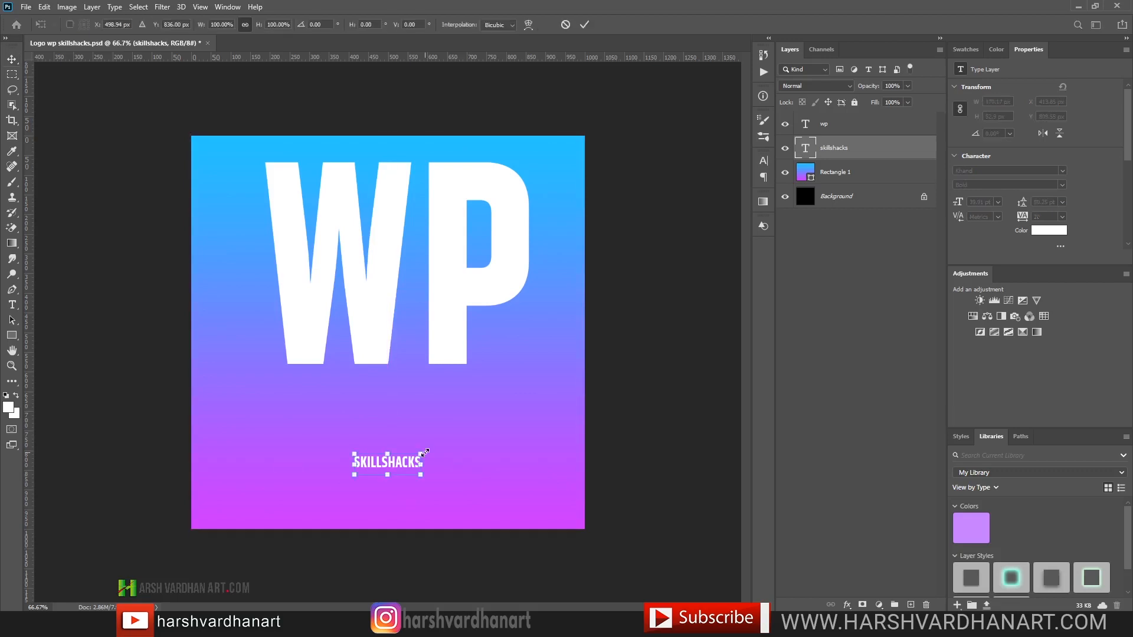
drag(433, 447, 560, 391)
click(584, 24)
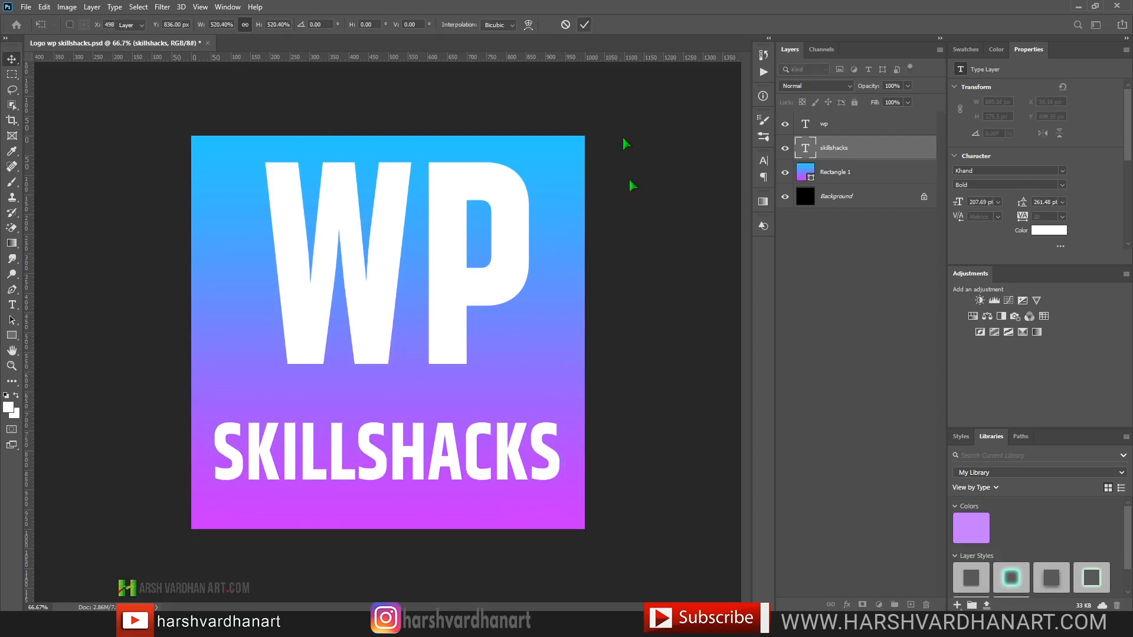
mouse_move(425, 467)
mouse_down()
mouse_move(441, 465)
mouse_move(416, 462)
mouse_move(416, 472)
mouse_up()
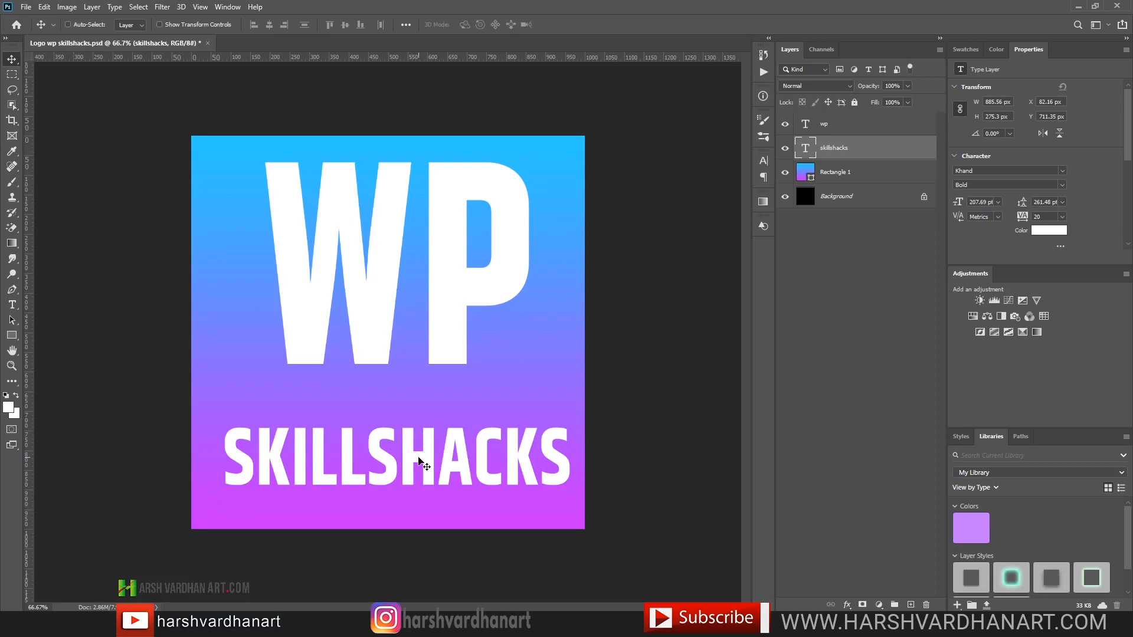
drag(409, 468, 403, 468)
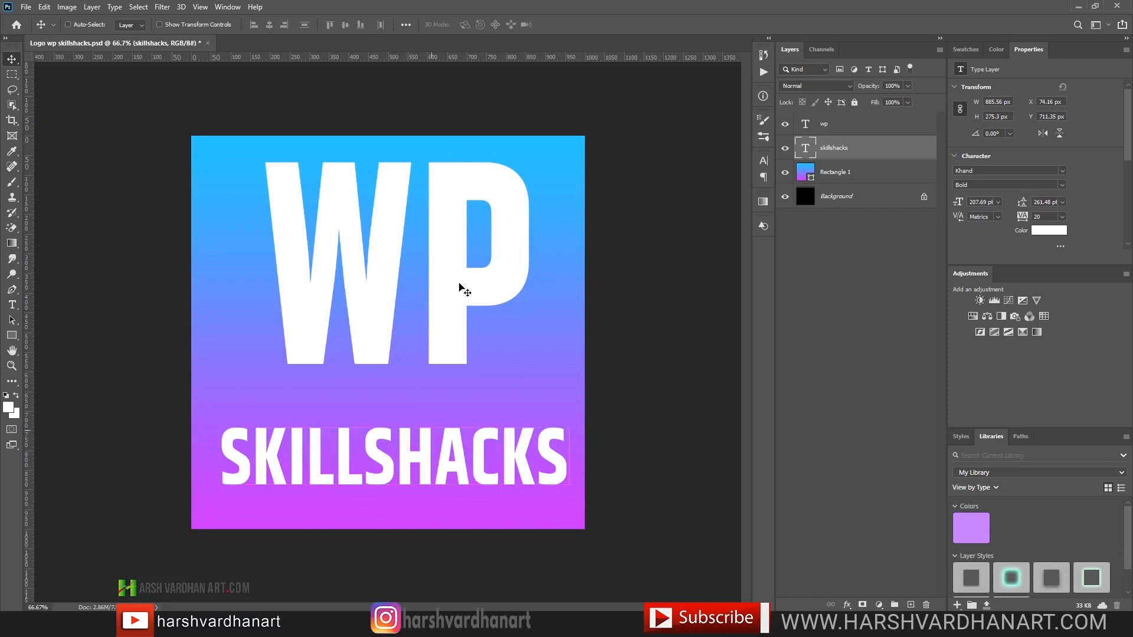
Pick the wp, Background and Rectangle 1 layers in turn directly from the canvas.
right_click(460, 286)
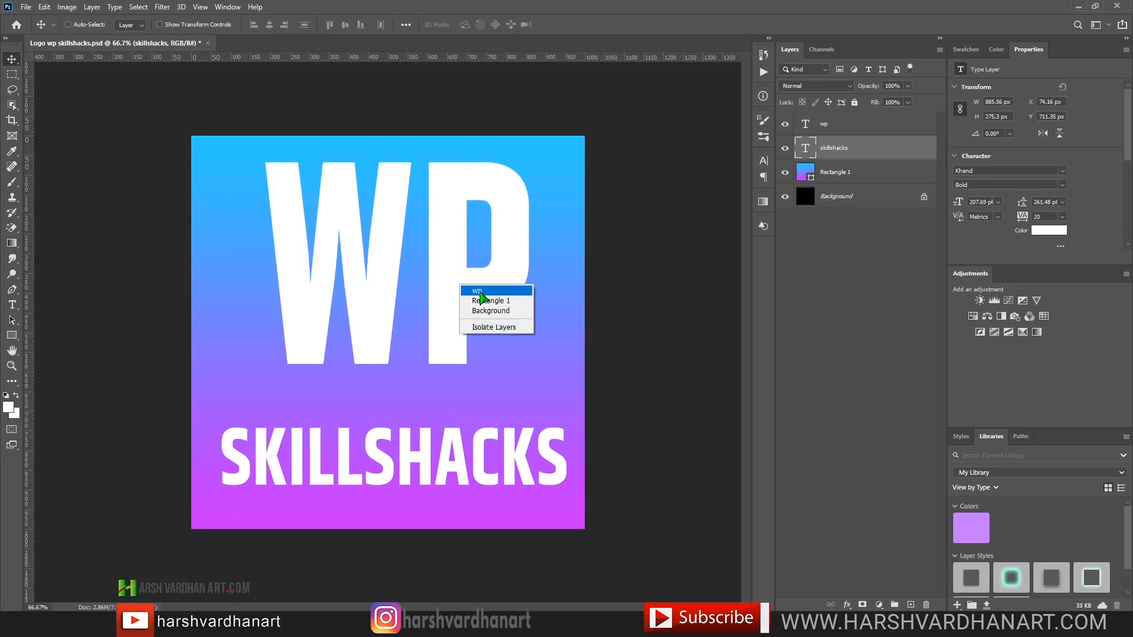
click(477, 291)
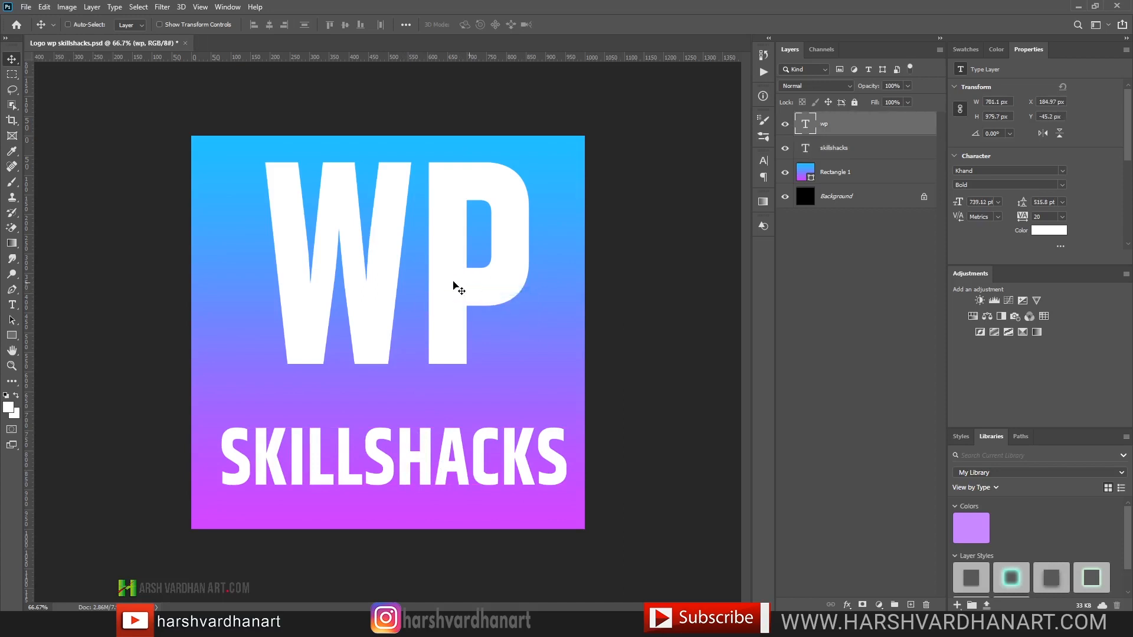
right_click(459, 231)
click(472, 235)
right_click(443, 226)
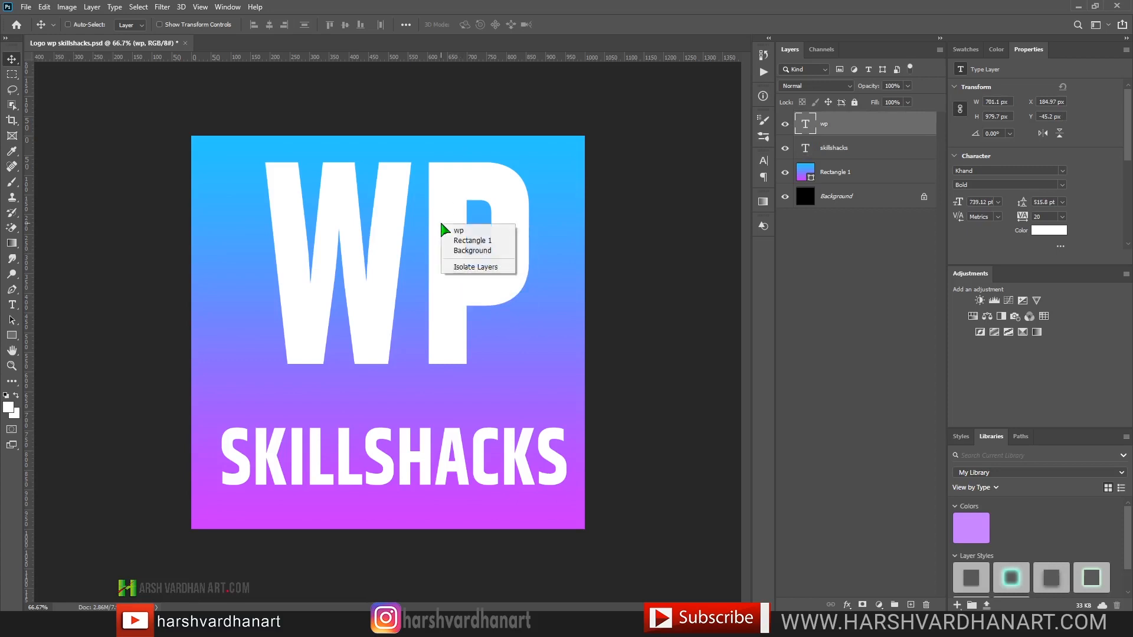
click(466, 251)
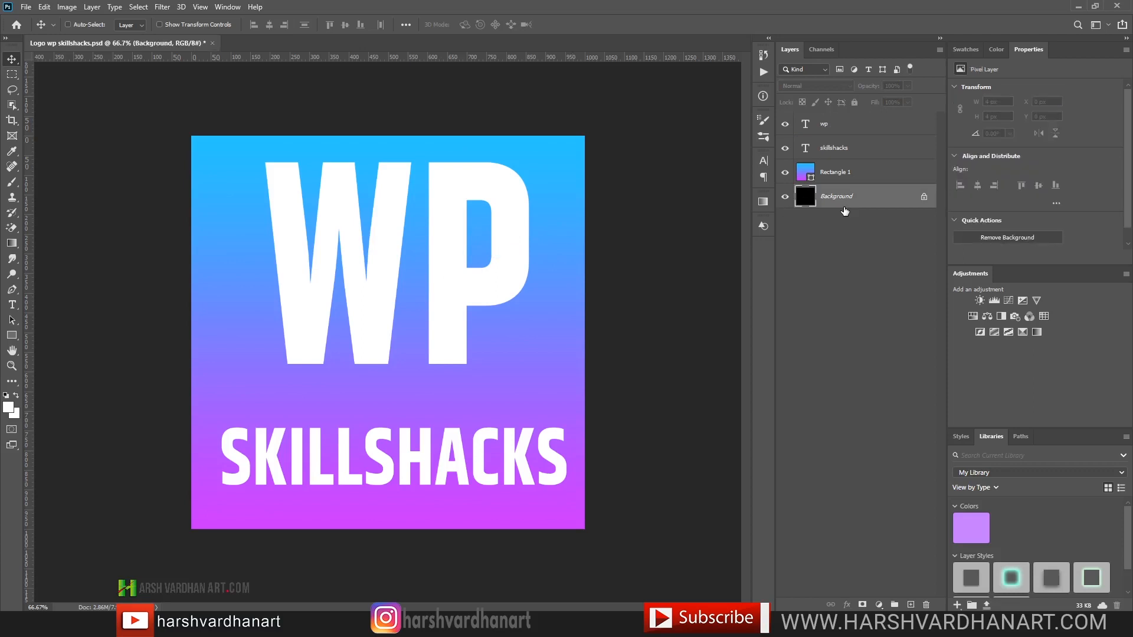
right_click(437, 284)
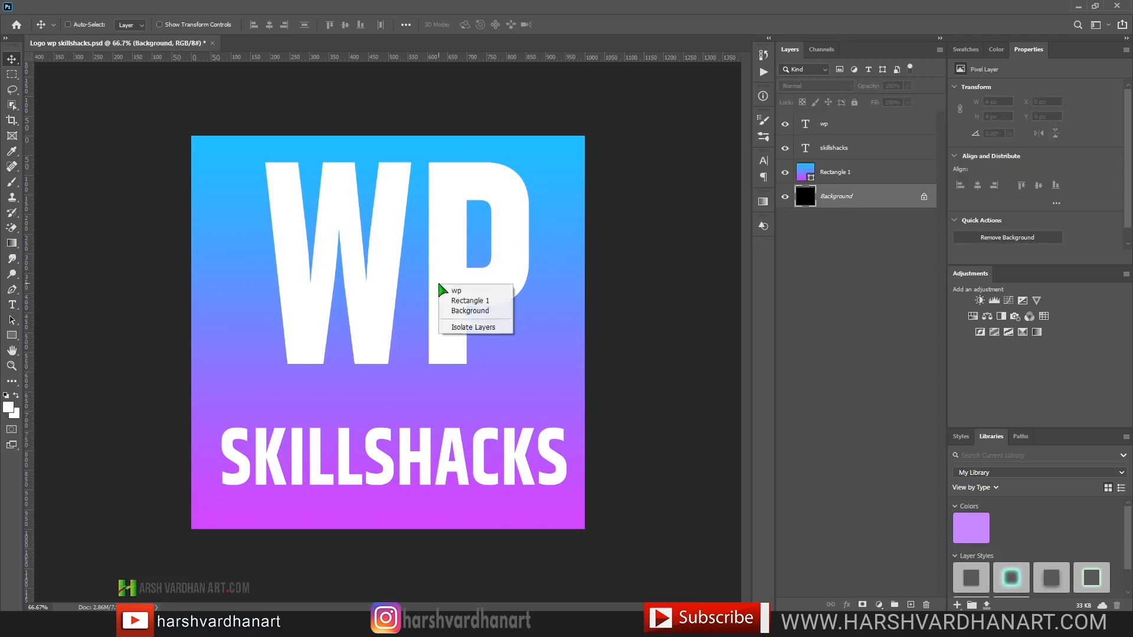
click(469, 304)
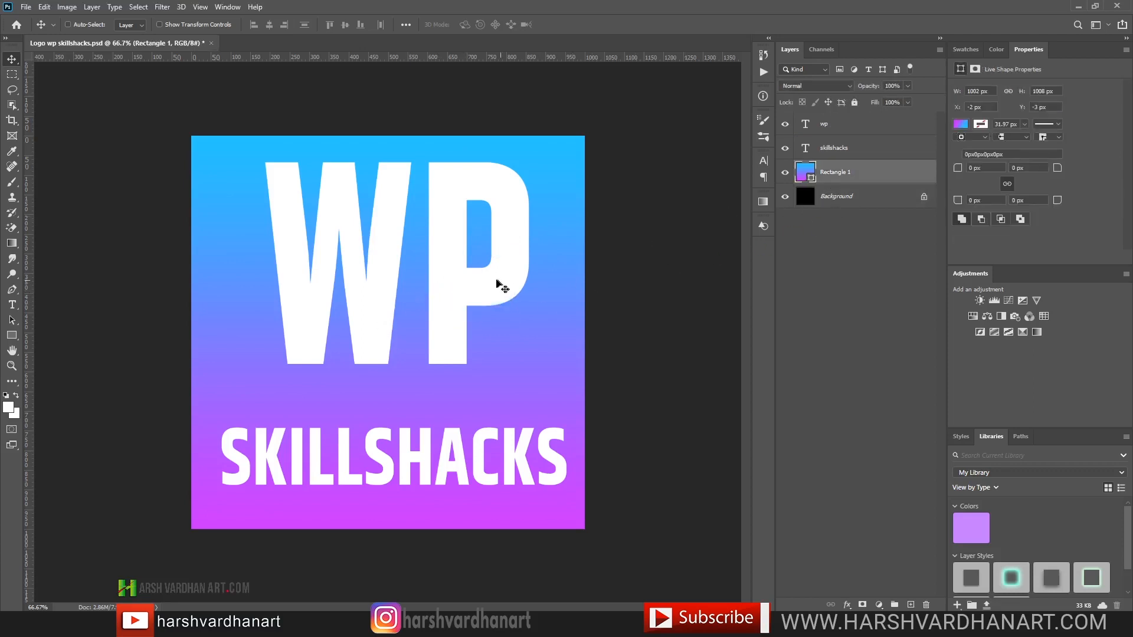
Select the wp layer from the canvas and move the WP text down closer to SKILLSHACKS.
right_click(481, 282)
click(499, 289)
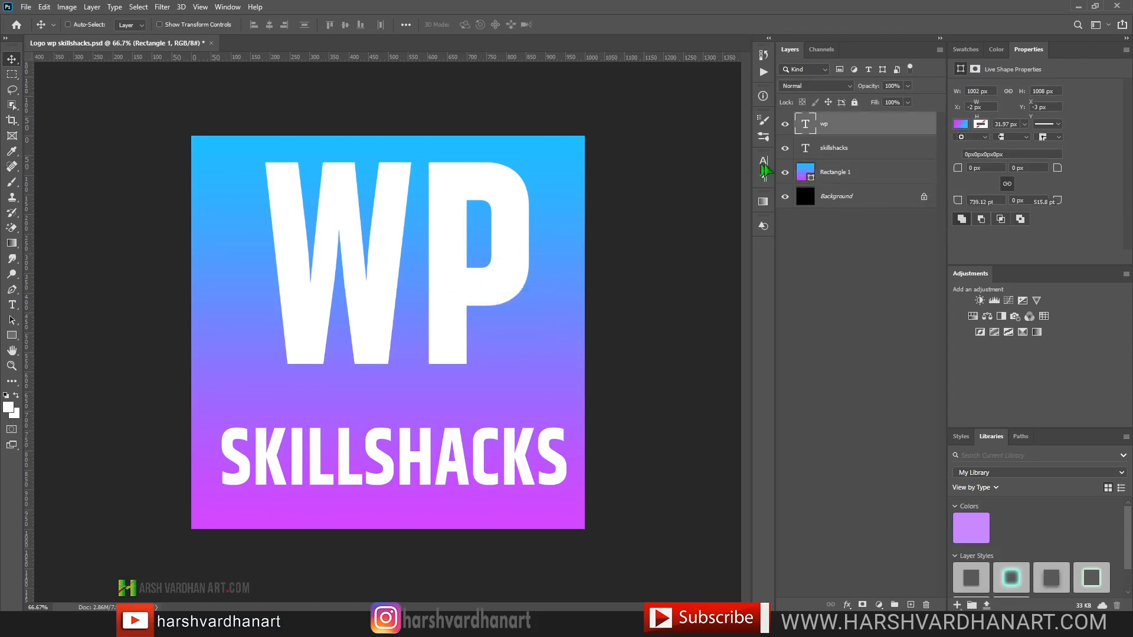
drag(446, 293, 450, 318)
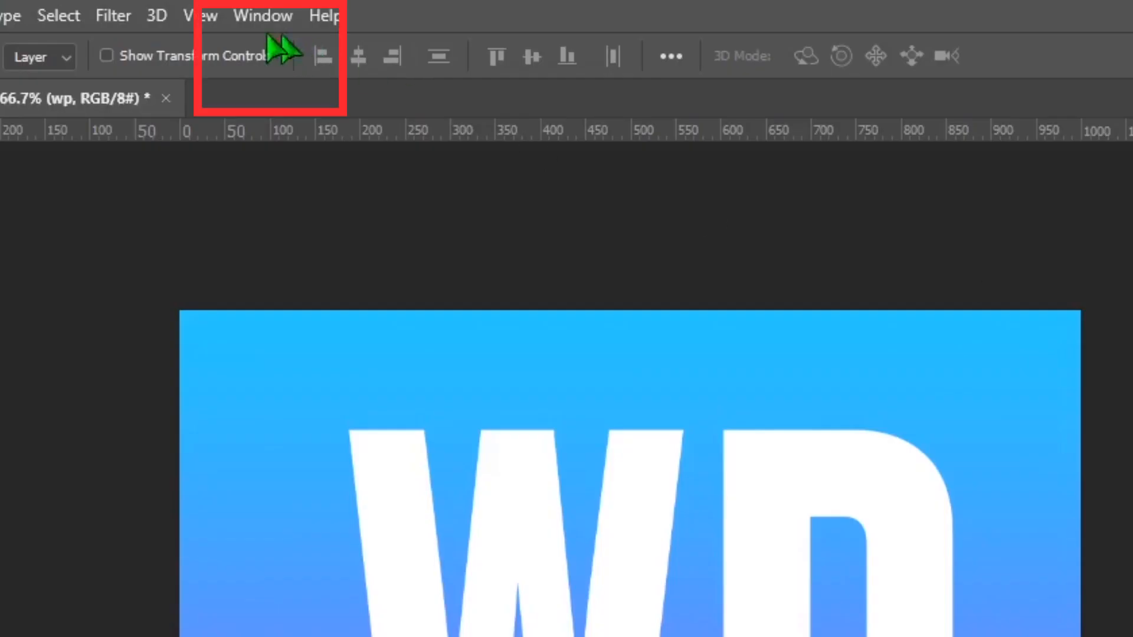
Tighten the WP text's tracking to -60 in the character settings.
click(227, 7)
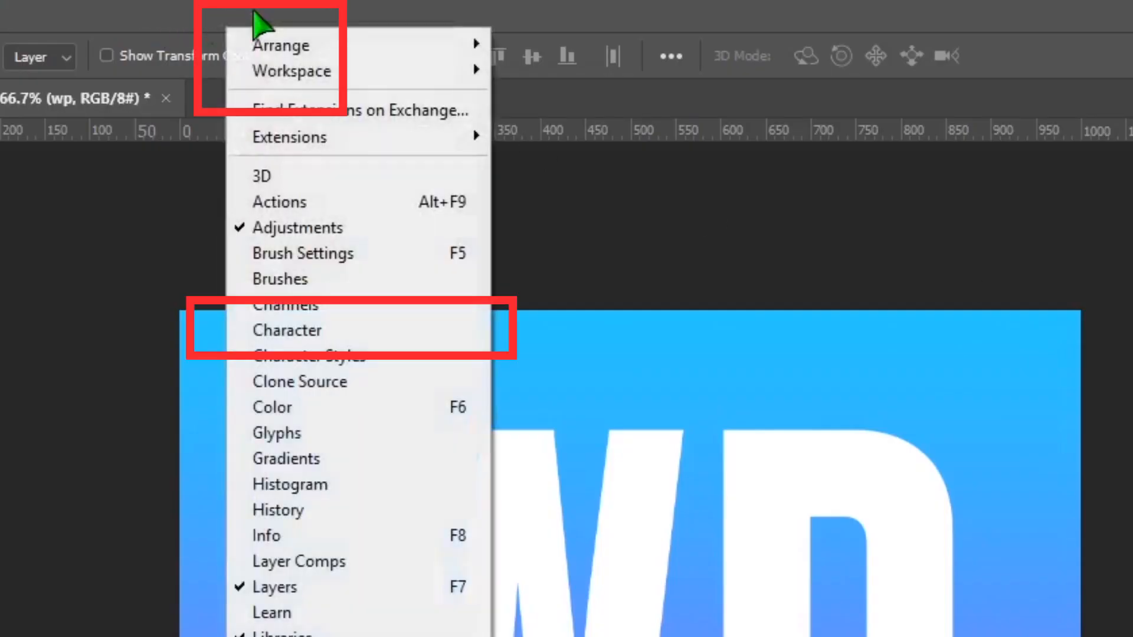
click(322, 331)
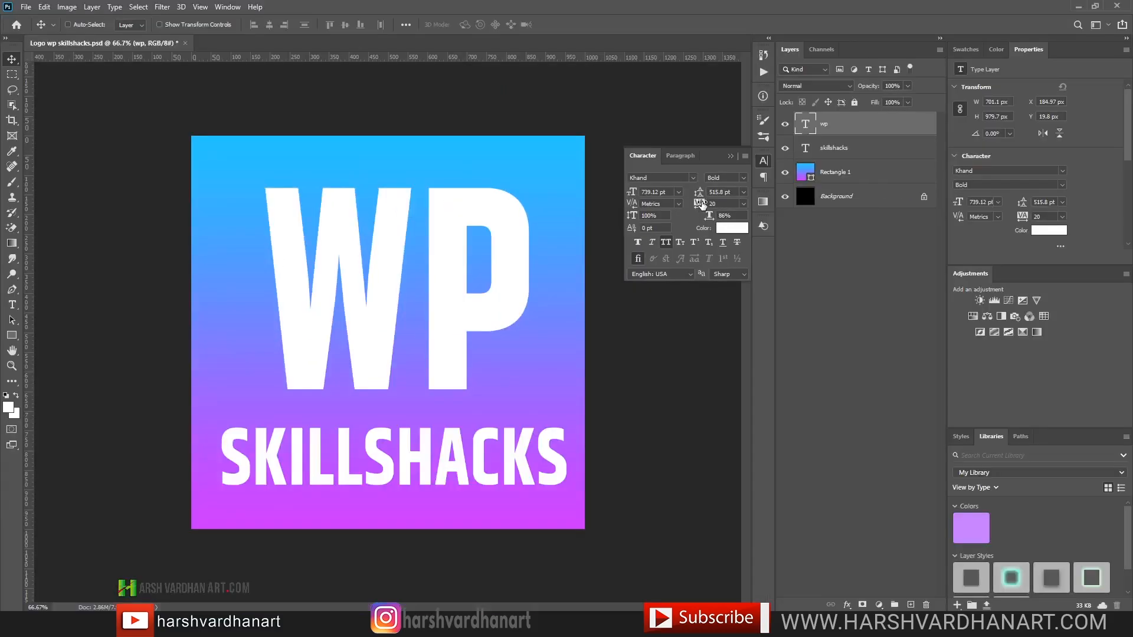
drag(702, 203, 700, 207)
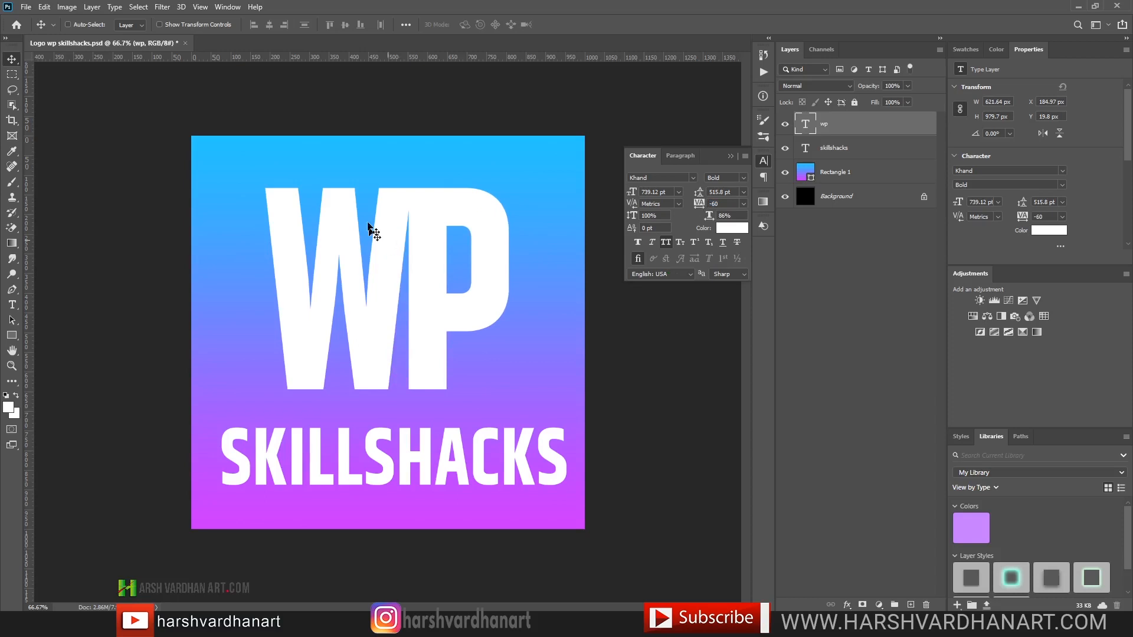
click(764, 164)
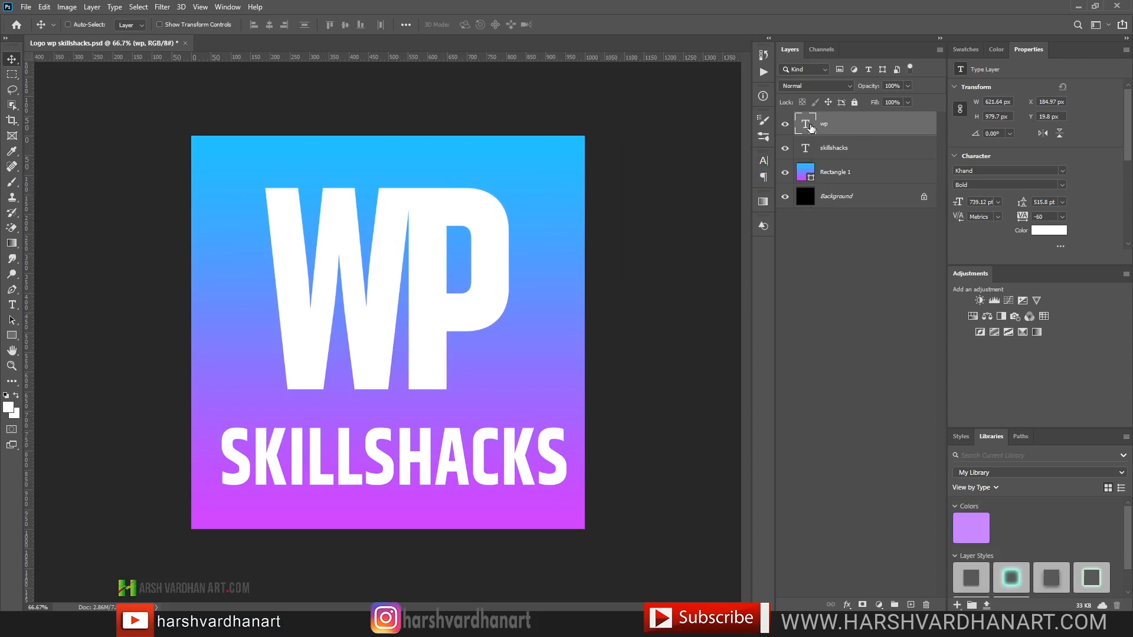
Remove the P from the WP text layer so that it contains only the W.
double_click(806, 125)
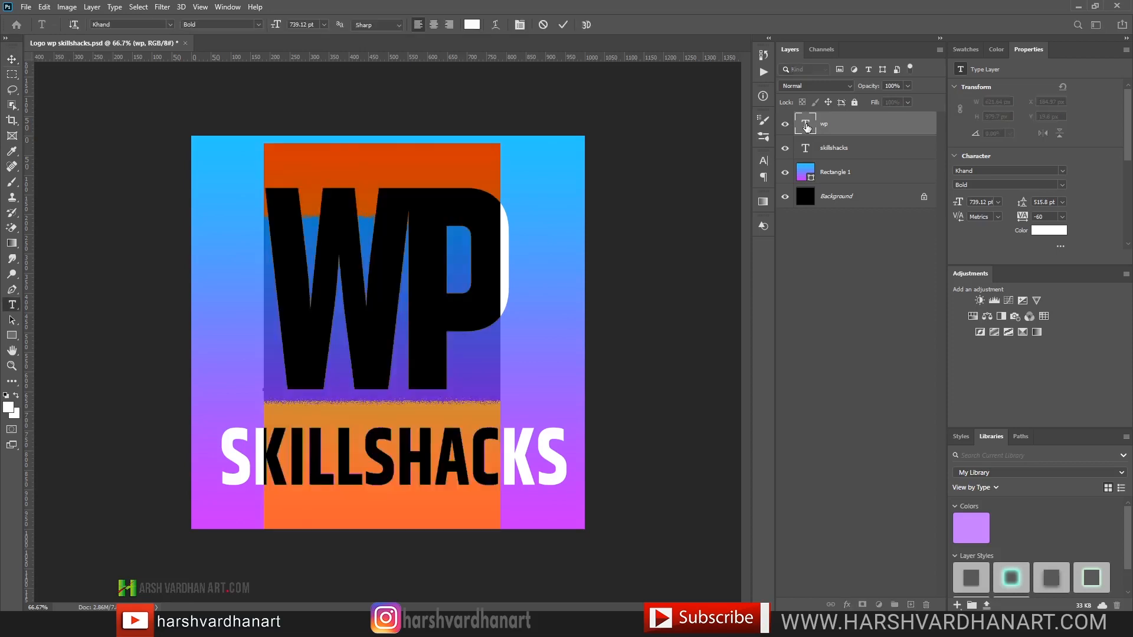
key(Left)
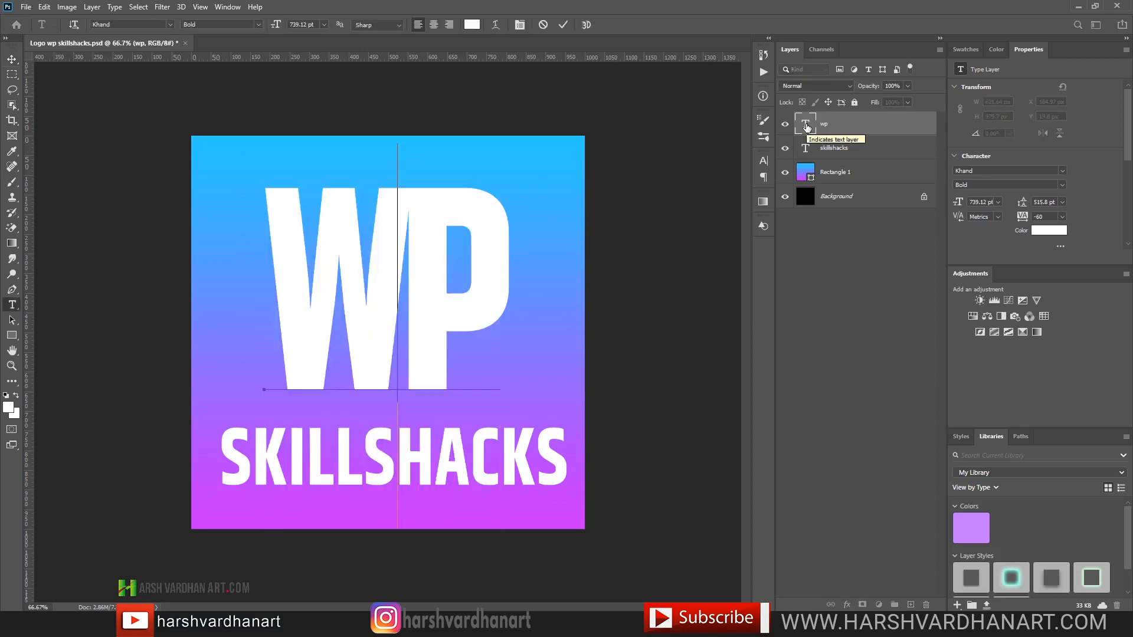
key(Delete)
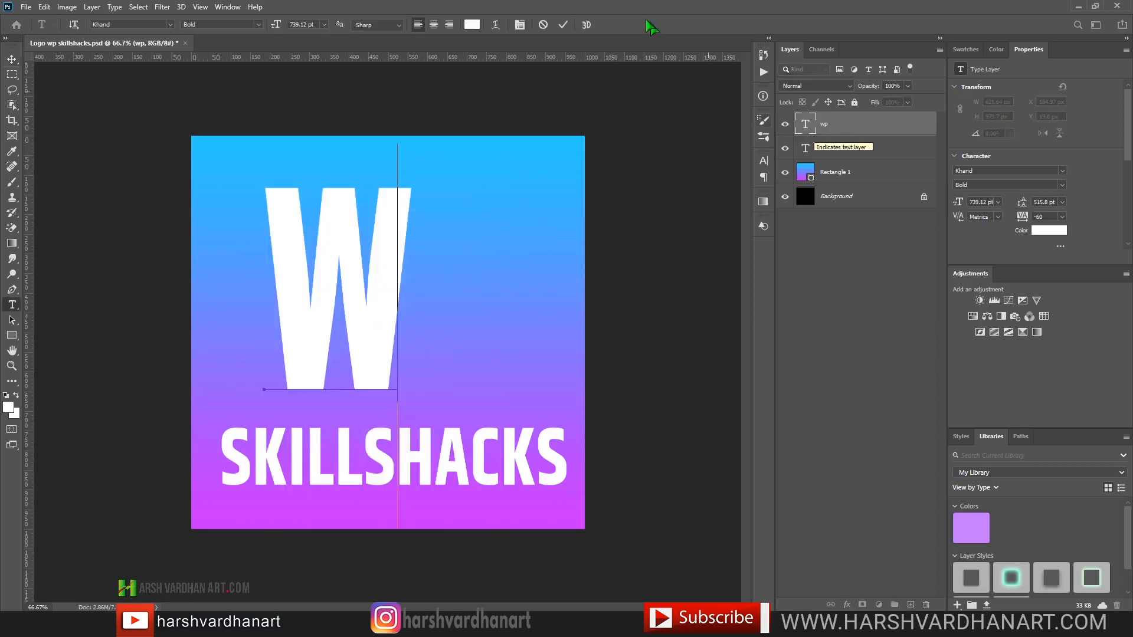
click(563, 24)
key(v)
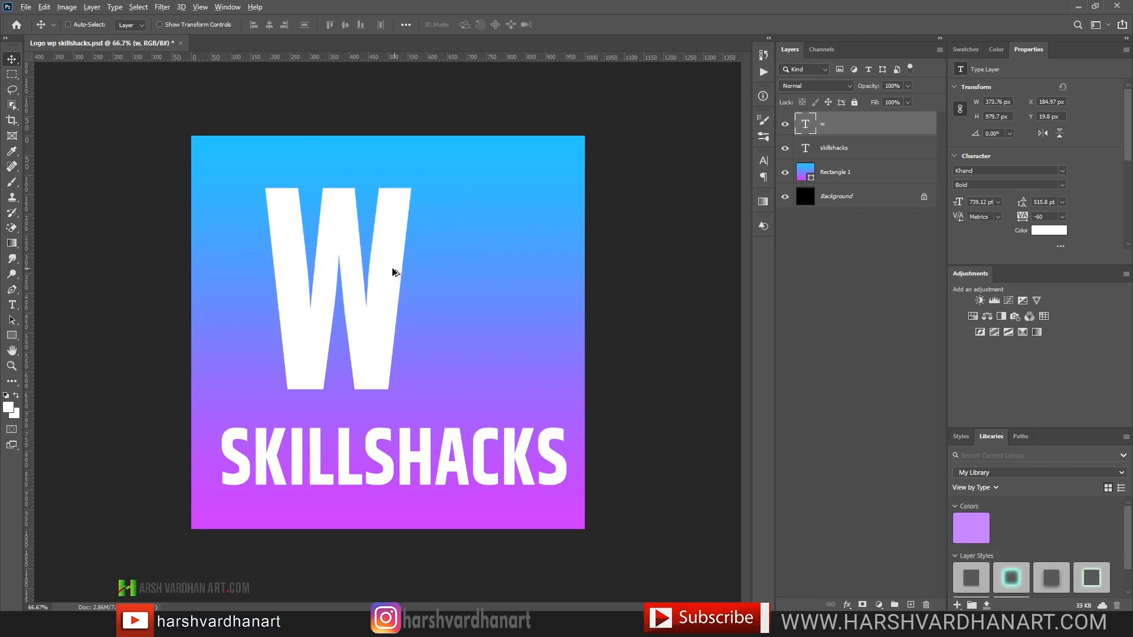
Duplicate the W text layer to the right and change the copy's text to P.
drag(411, 276, 478, 277)
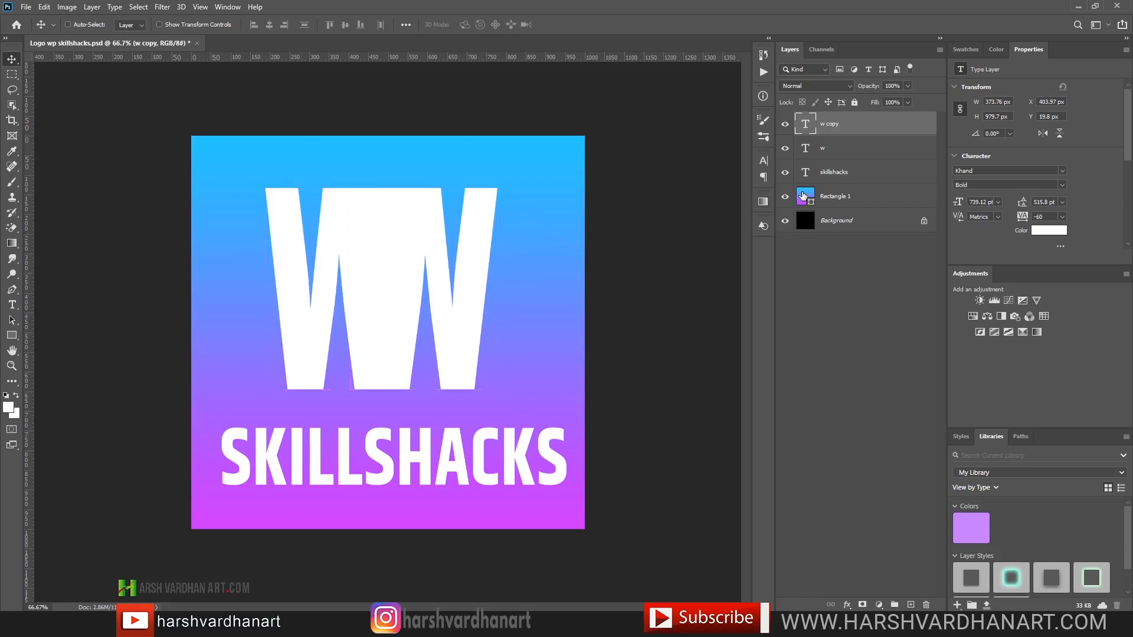
double_click(806, 123)
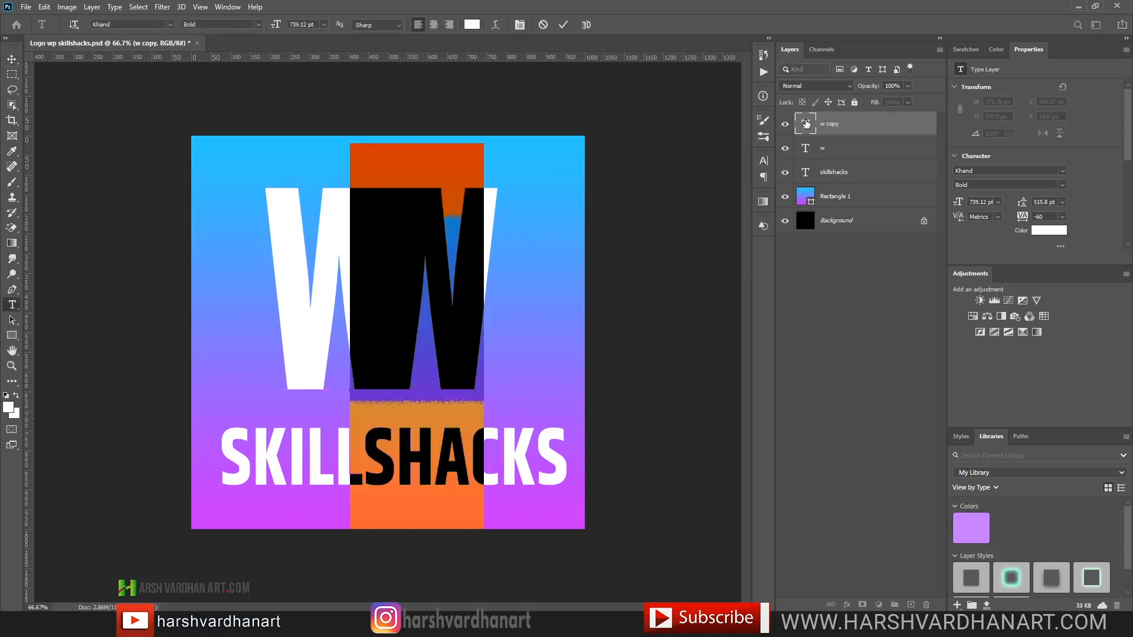
key(BackSpace)
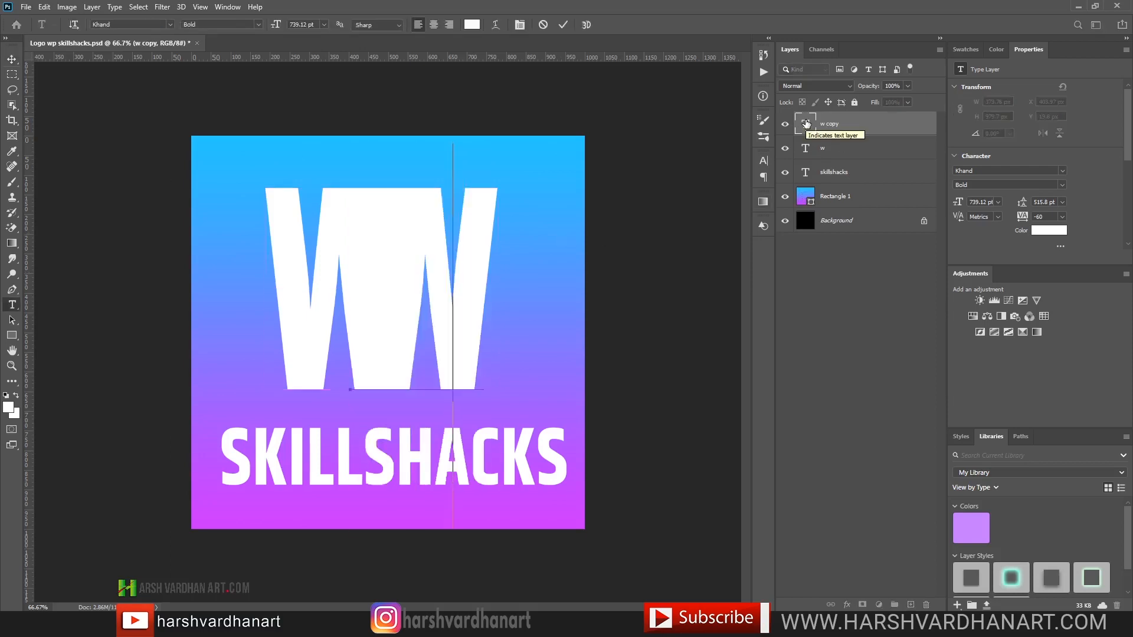
text(P)
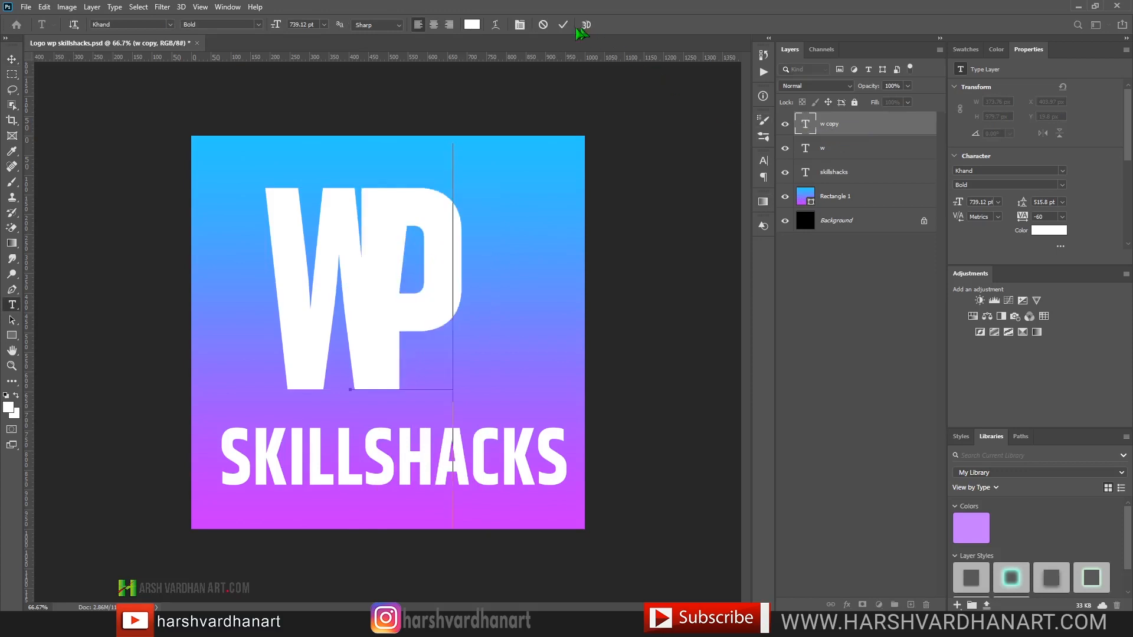
click(562, 25)
key(v)
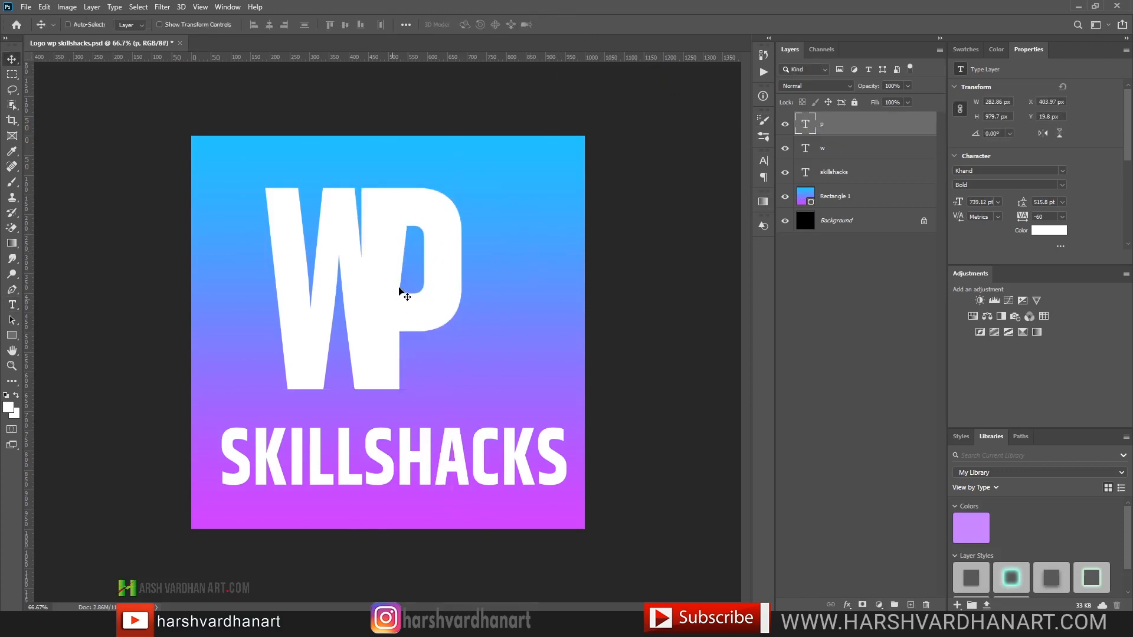
Move the P beside the W, place its layer beneath the w layer, and tuck it slightly under the W.
mouse_move(433, 297)
mouse_down()
mouse_move(453, 295)
mouse_move(447, 279)
mouse_move(449, 293)
mouse_up()
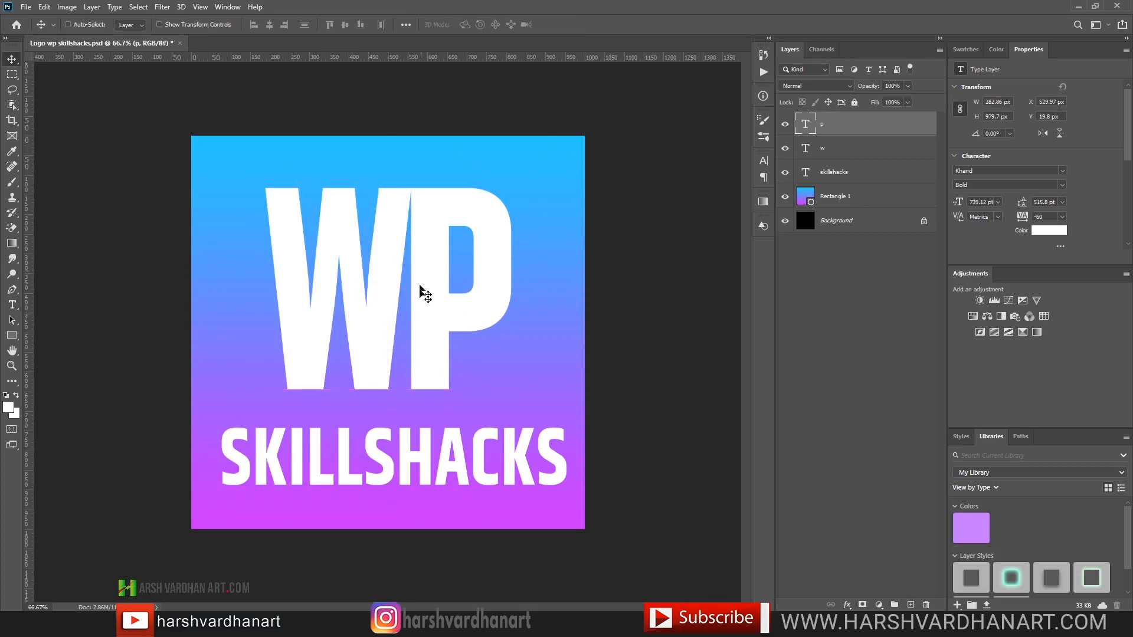
drag(813, 131, 815, 157)
drag(437, 316, 399, 301)
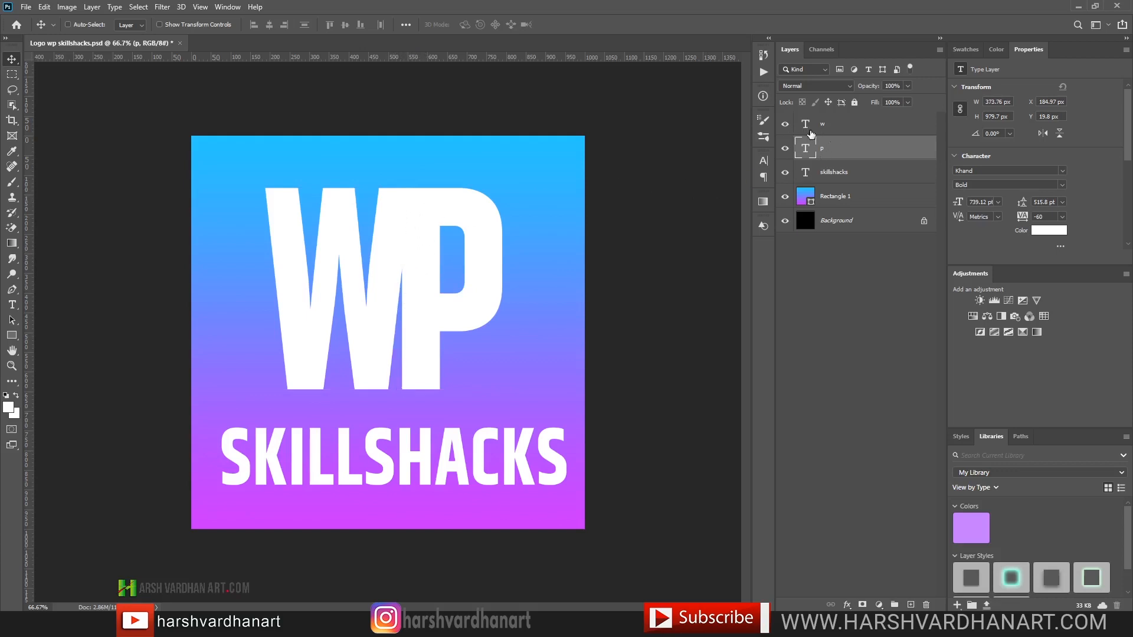
Add a Drop Shadow effect to the w text layer and open the shadow's settings.
click(837, 131)
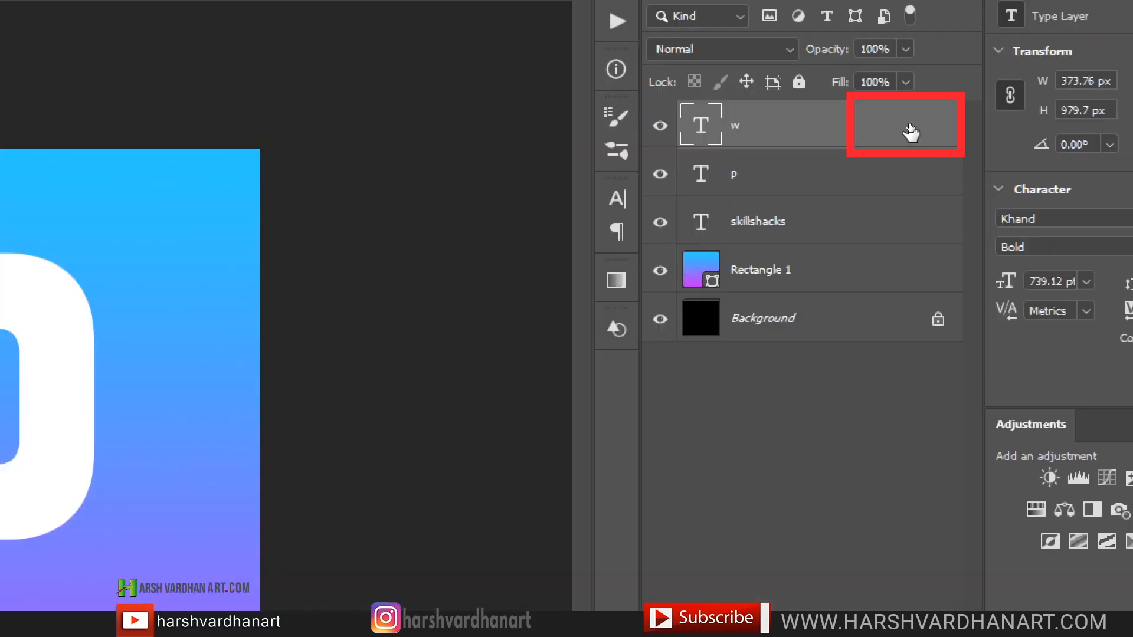
double_click(910, 127)
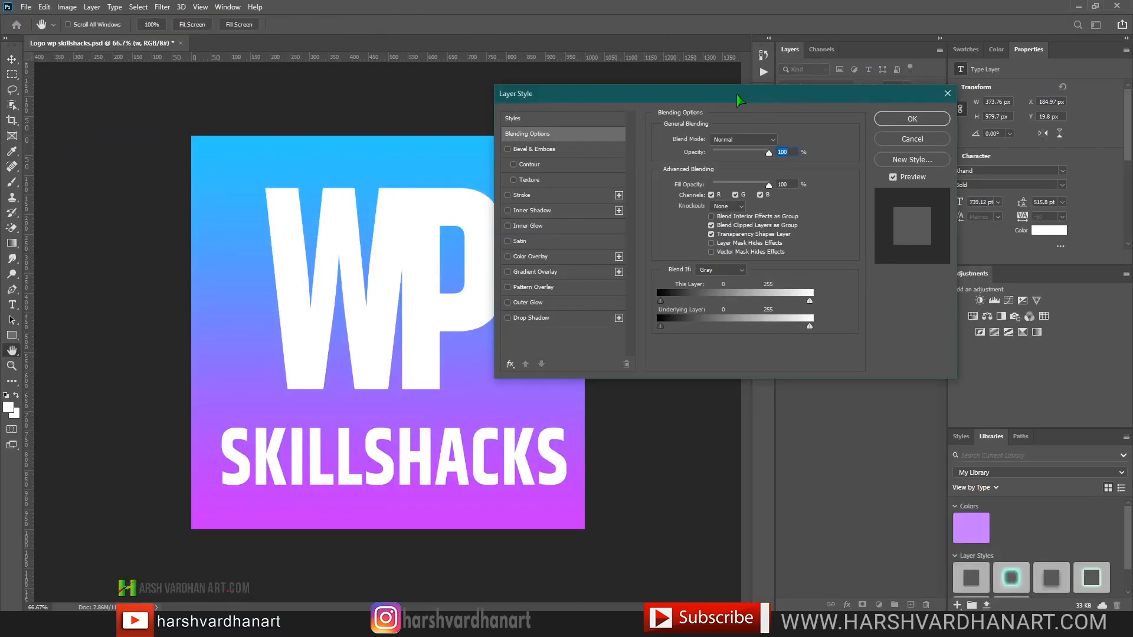
drag(738, 100, 768, 54)
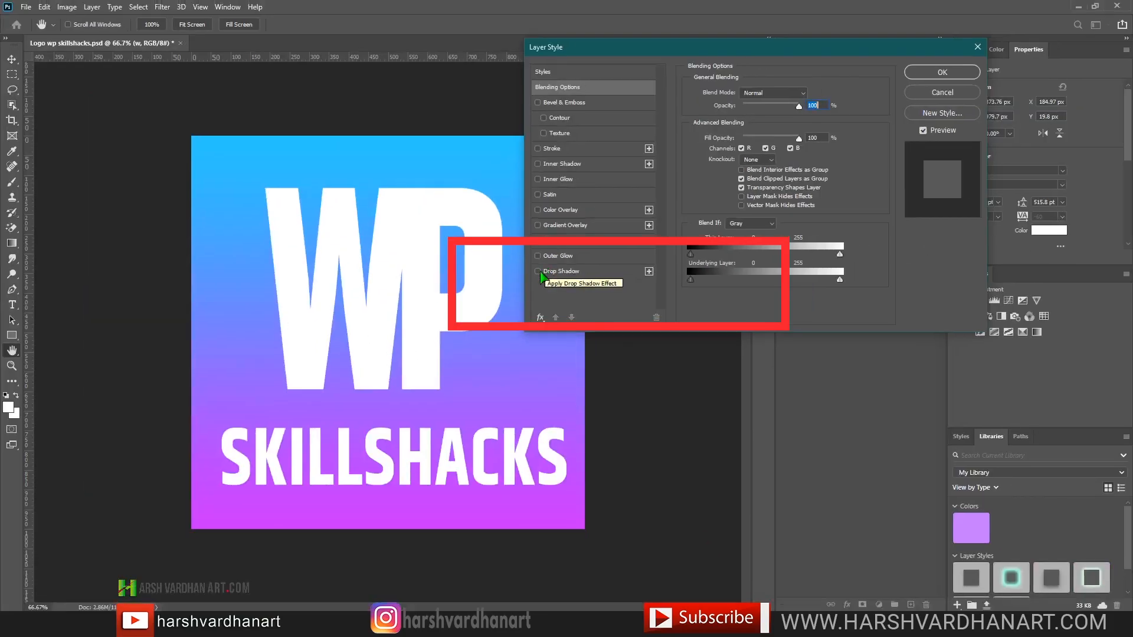
click(538, 271)
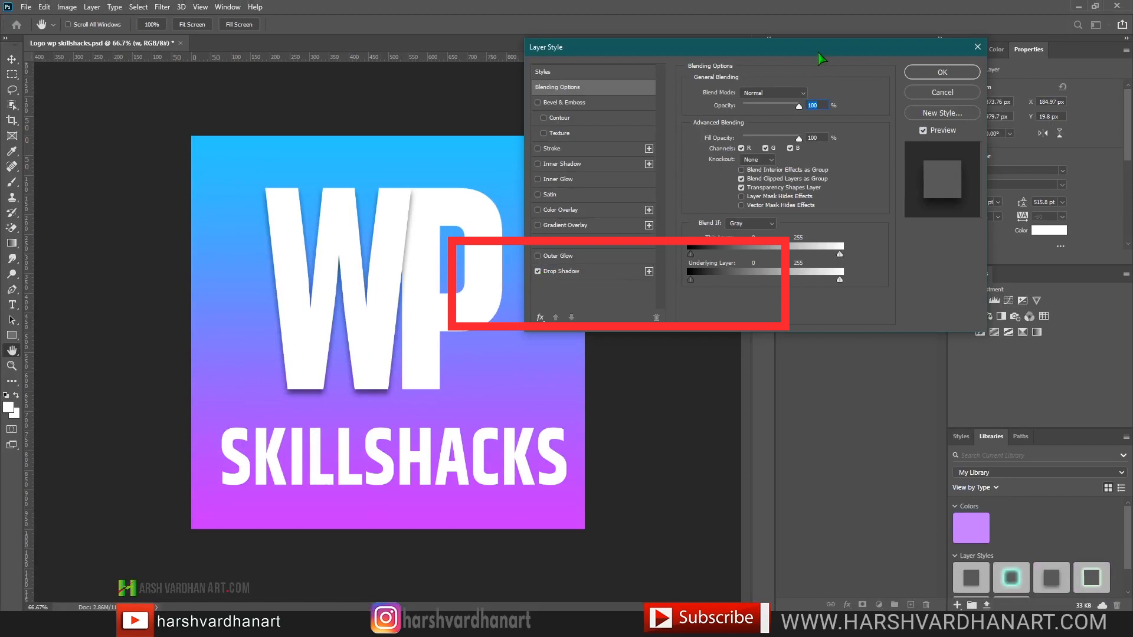
drag(818, 52, 905, 80)
click(677, 301)
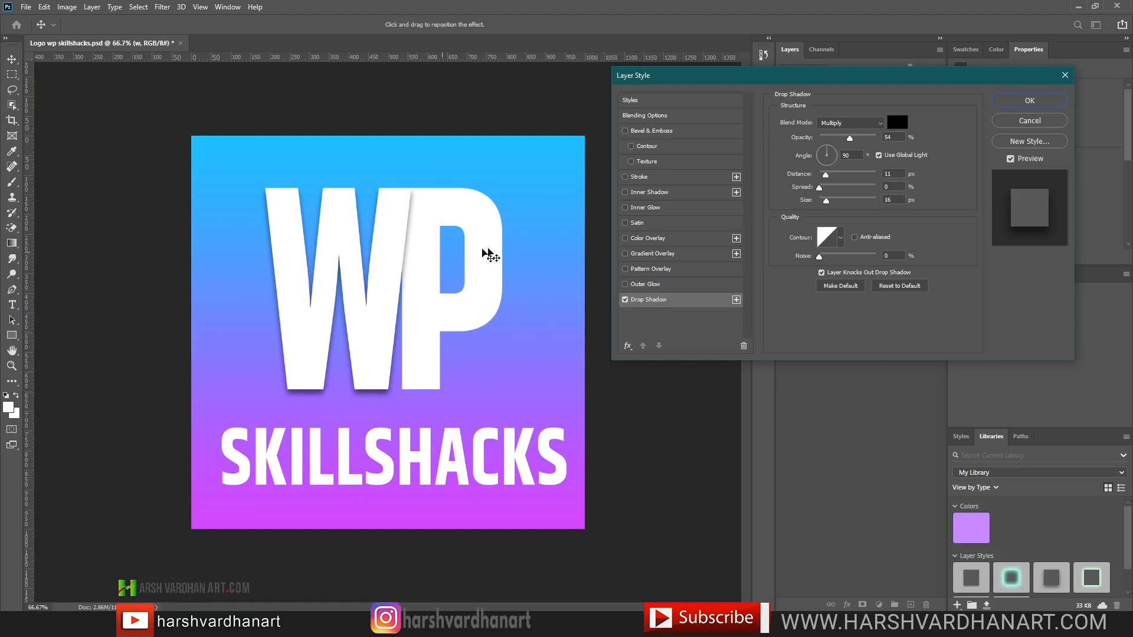
drag(844, 81, 811, 126)
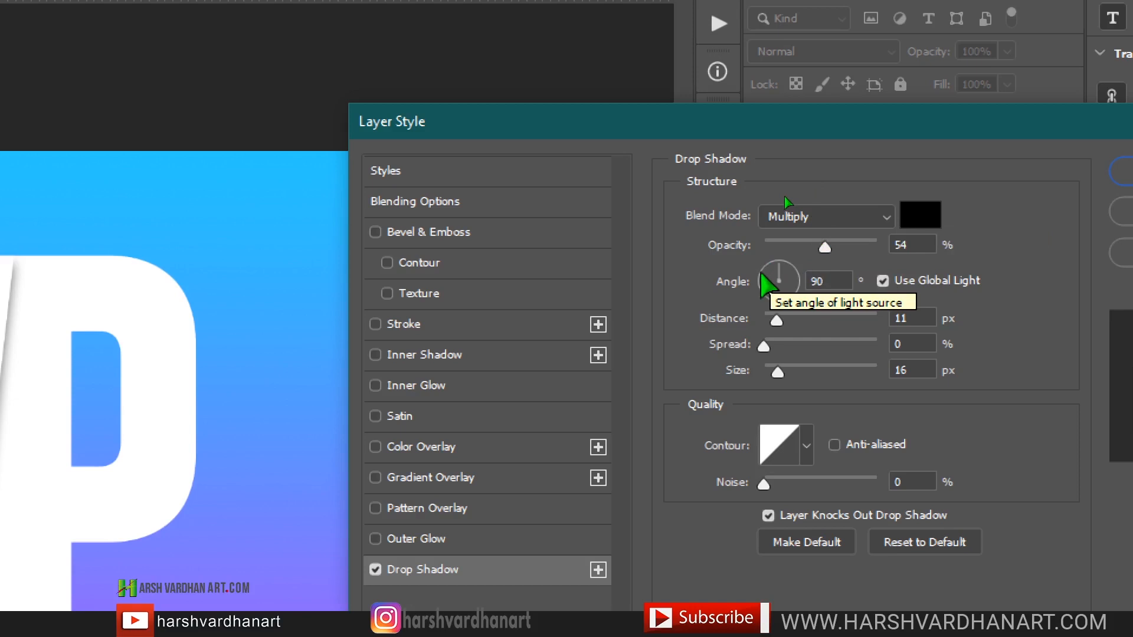
Set the W's drop shadow to an angle of 153°, a distance of 20 px and a size of 18 px, and apply it.
click(769, 276)
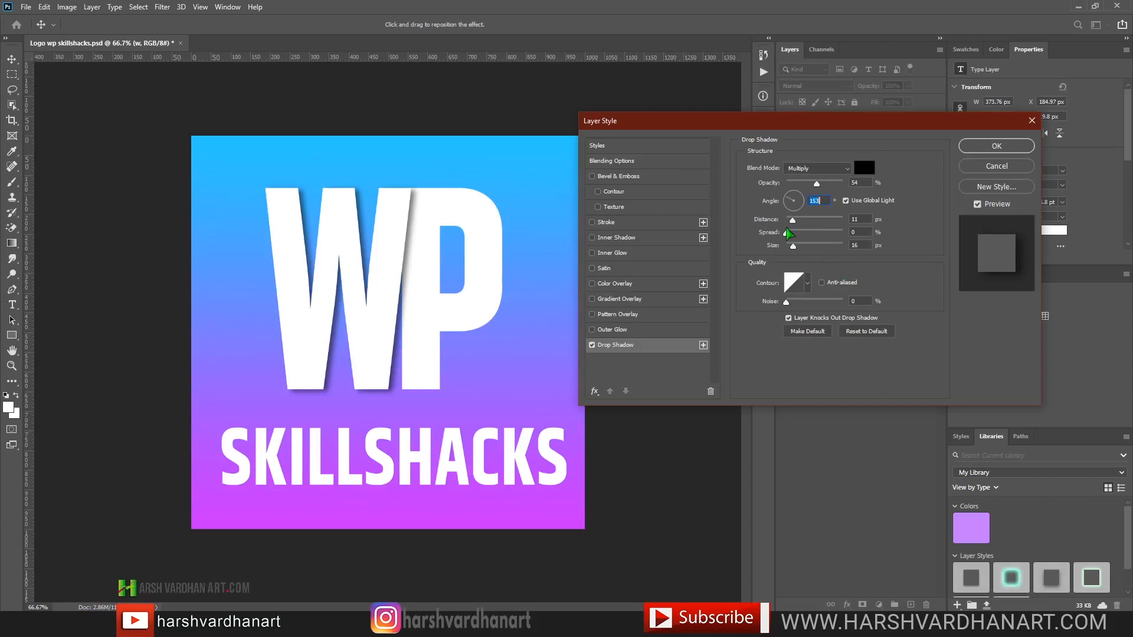
drag(794, 223, 804, 227)
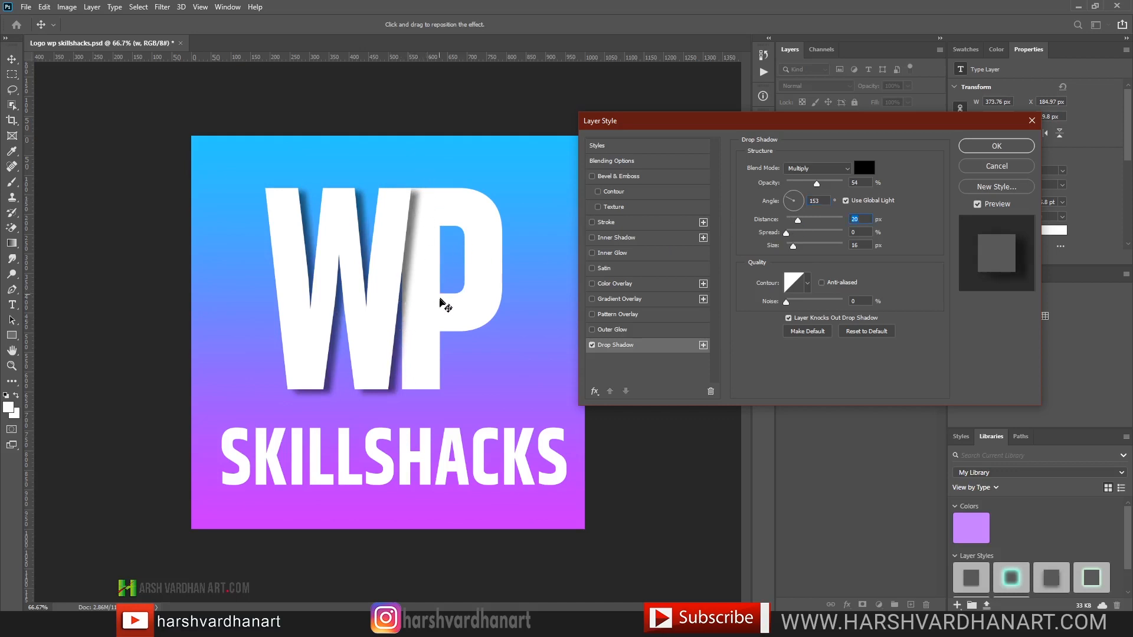
drag(793, 247, 790, 247)
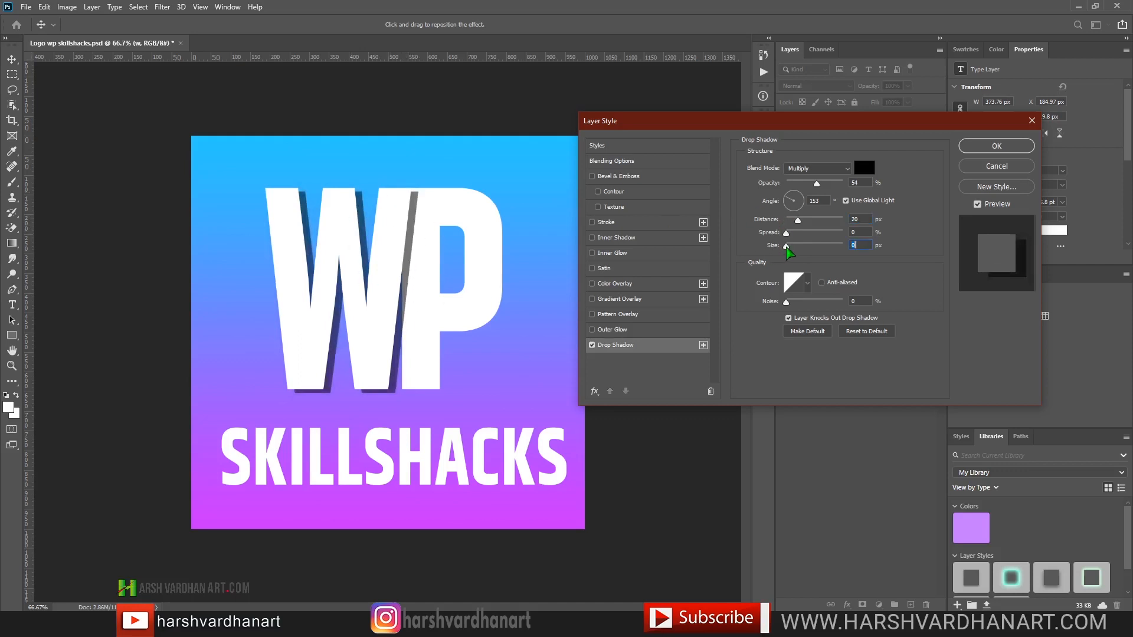
drag(797, 250, 795, 248)
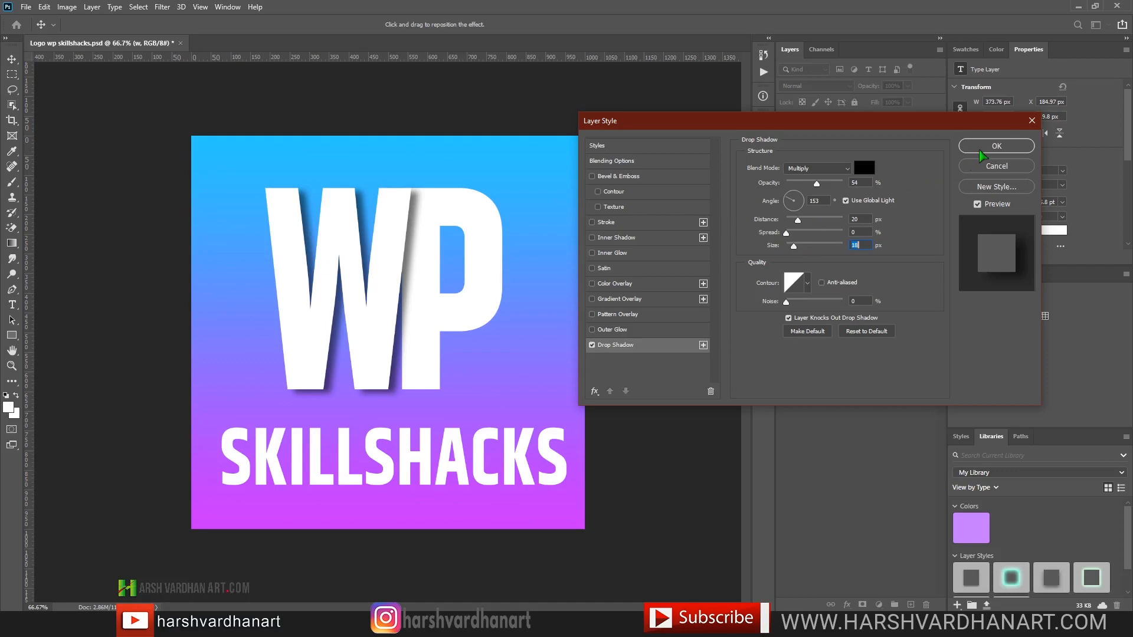
click(993, 147)
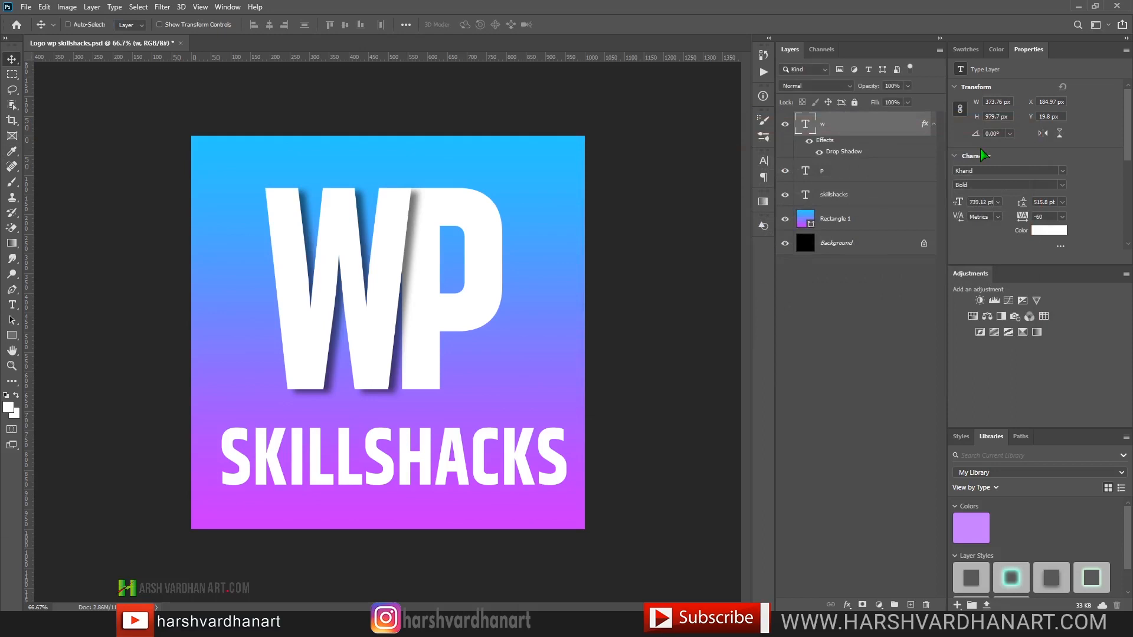
Copy the w layer's drop shadow effect onto the p text layer.
click(785, 125)
click(785, 125)
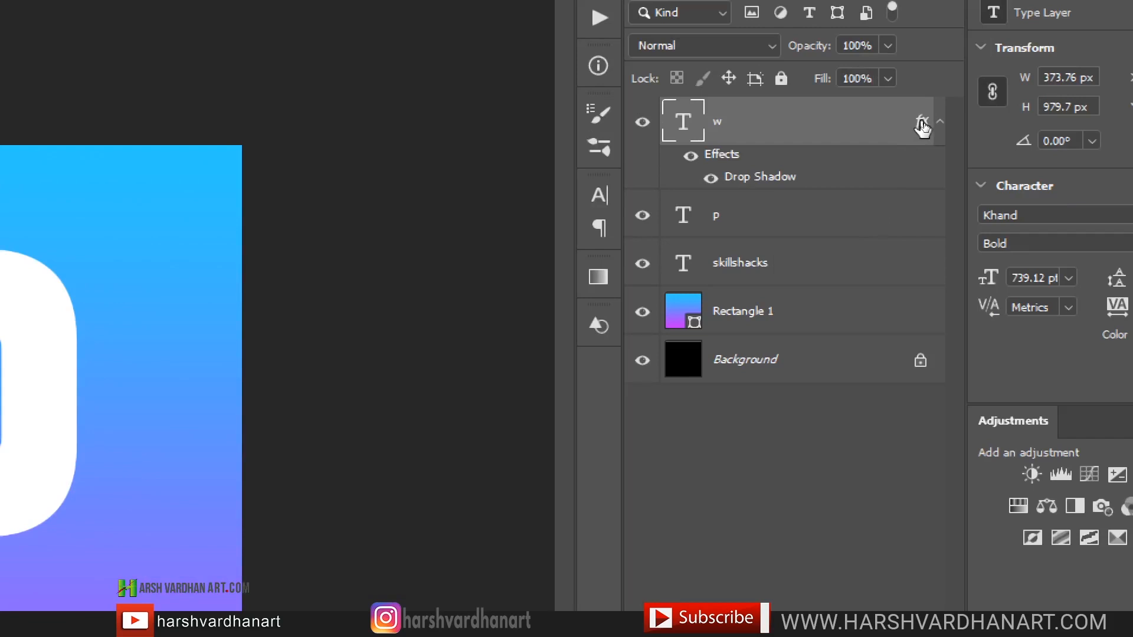
drag(922, 126, 890, 218)
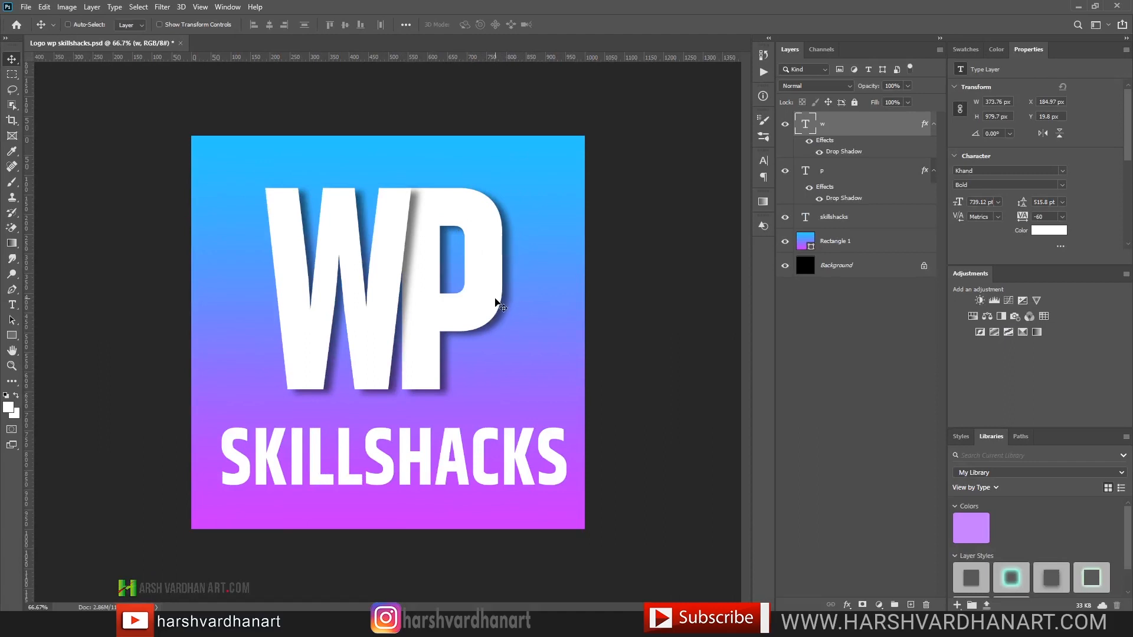
Save the w layer's drop shadow as a new style named shadow, including layer effects and adding it to the current library.
double_click(903, 133)
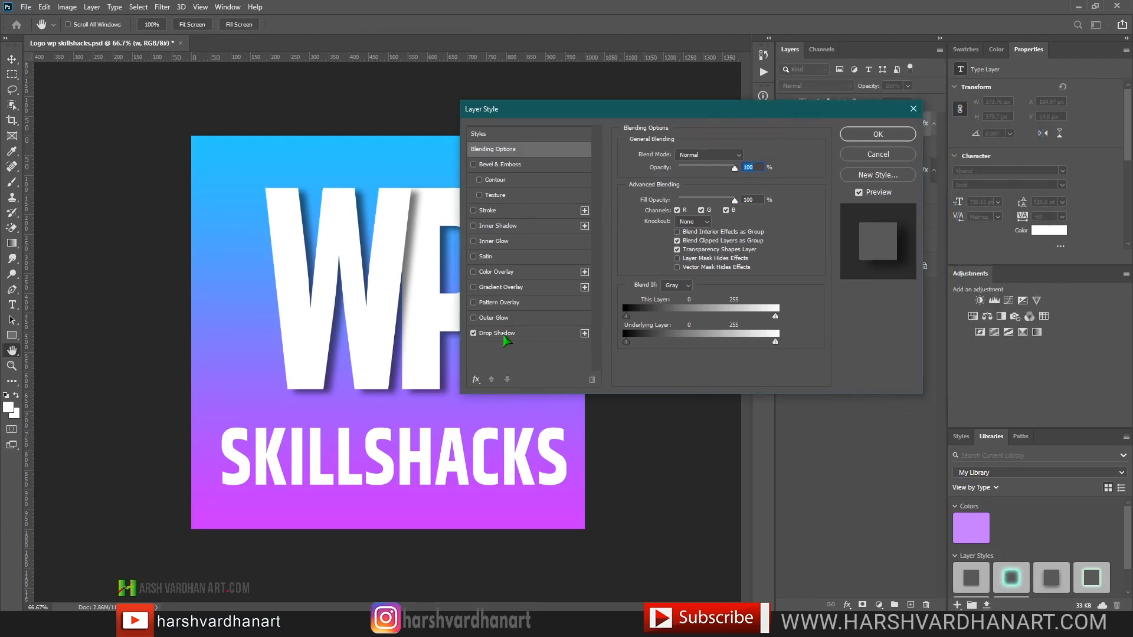
click(504, 335)
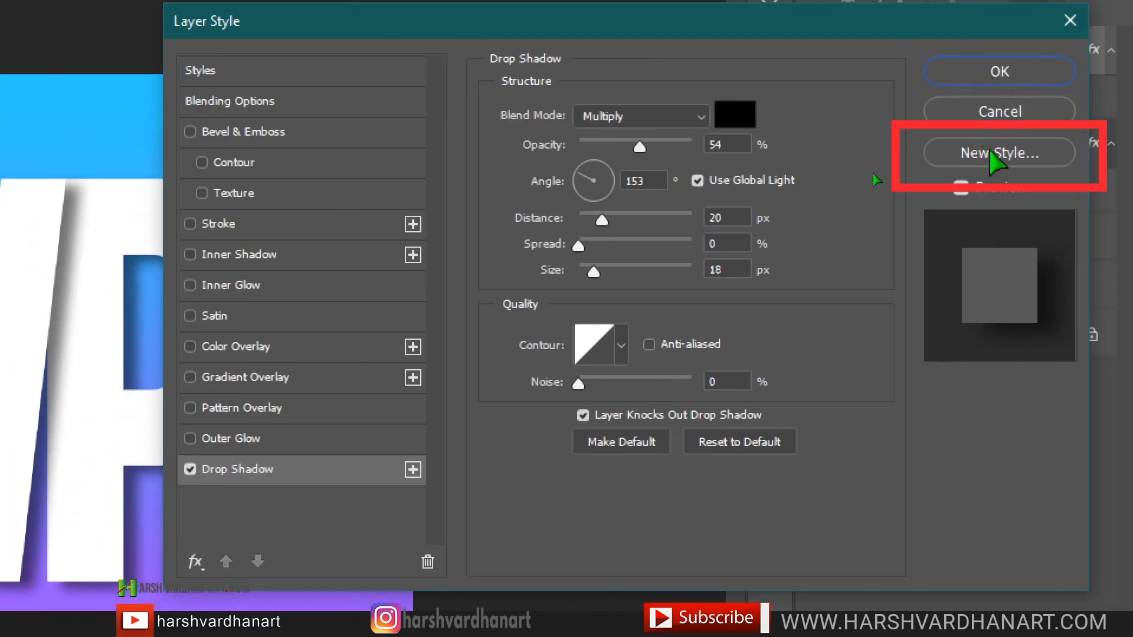
click(1000, 152)
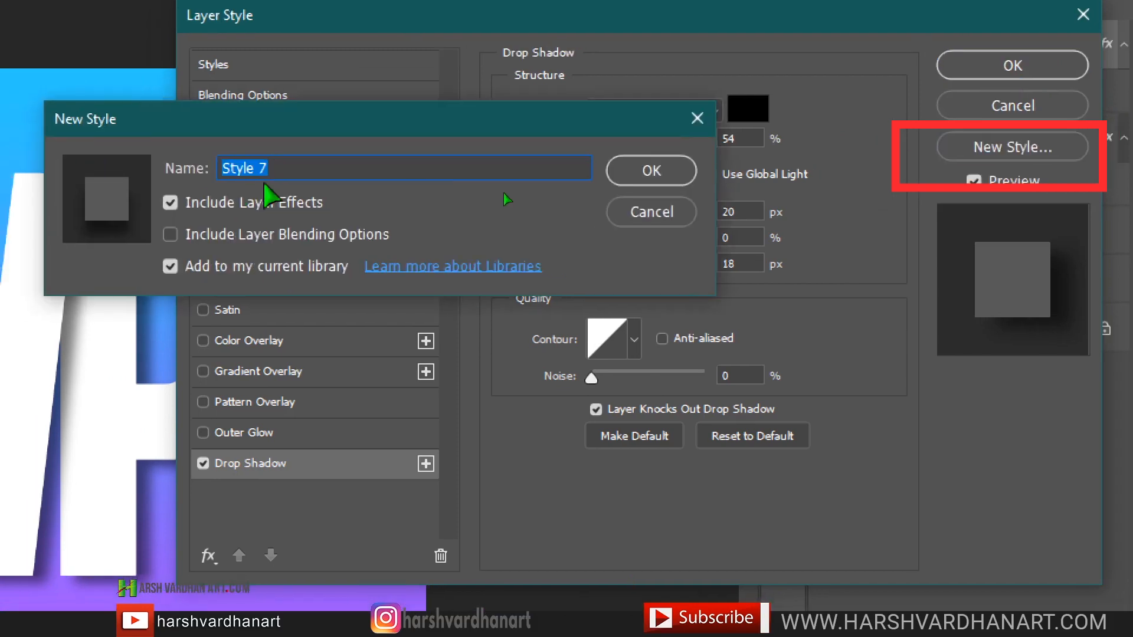
text(shadow)
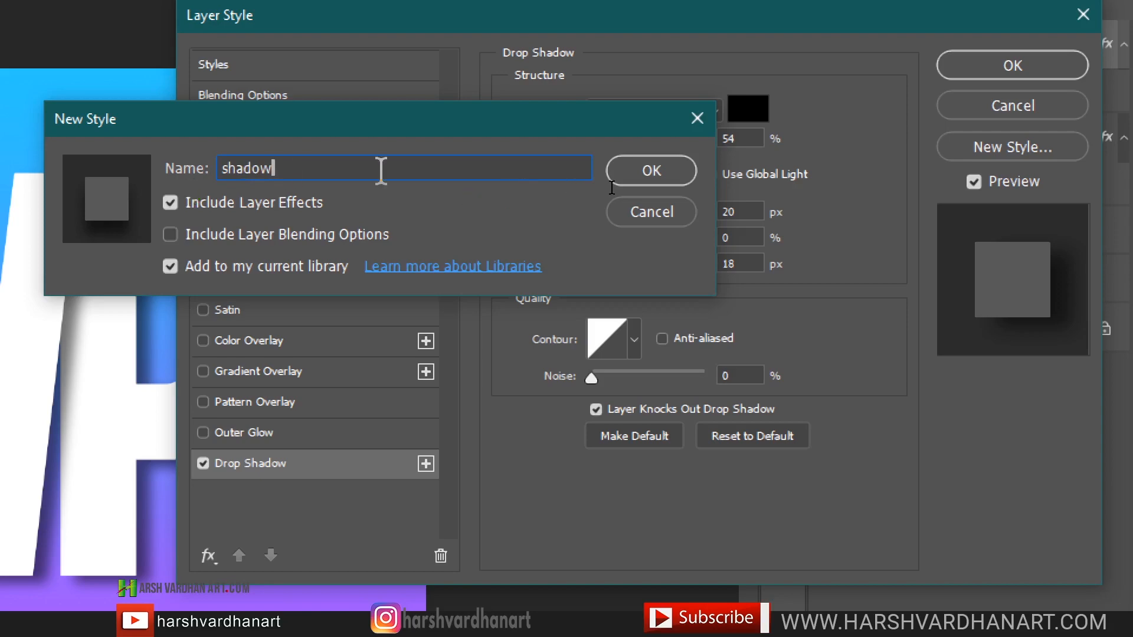
click(636, 177)
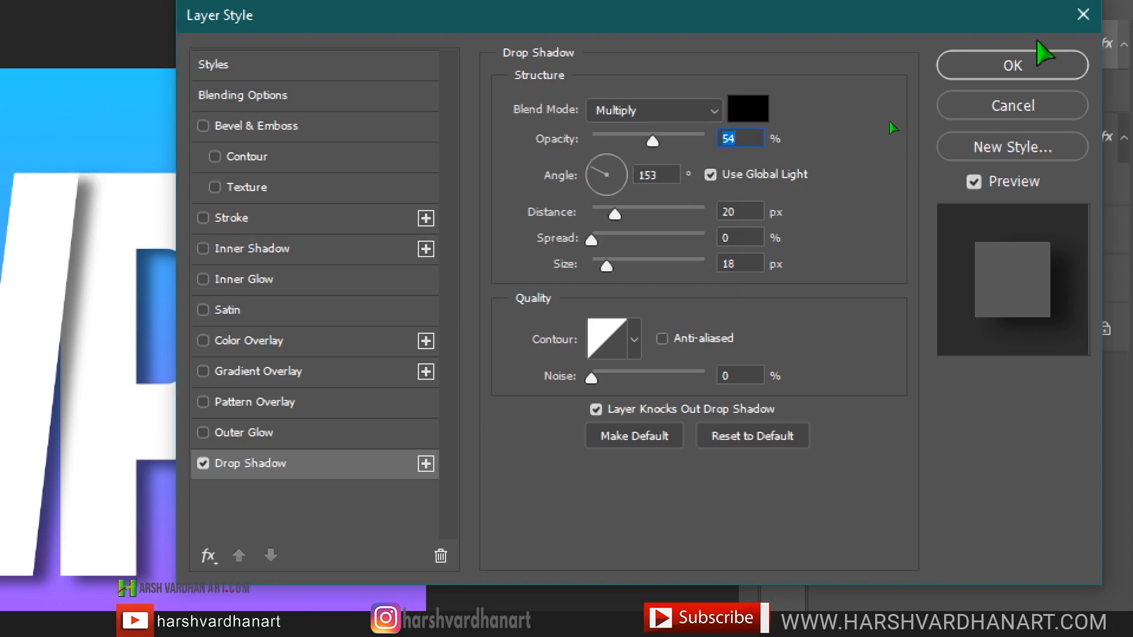
click(1042, 77)
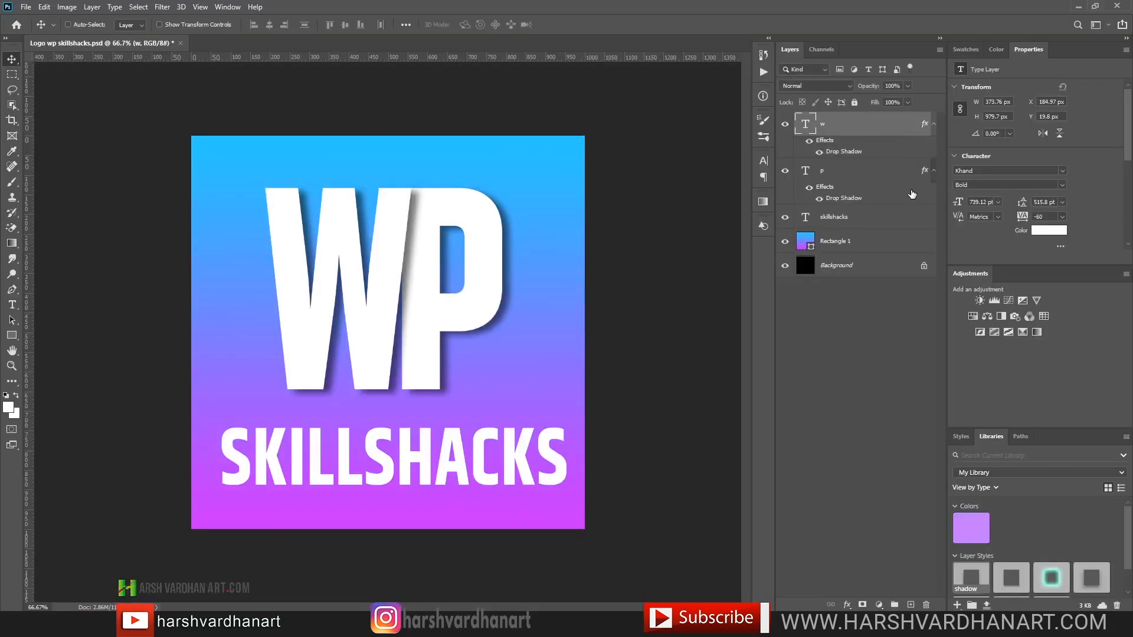
Clear the p layer's style and apply the saved shadow style to it from the style presets.
right_click(906, 177)
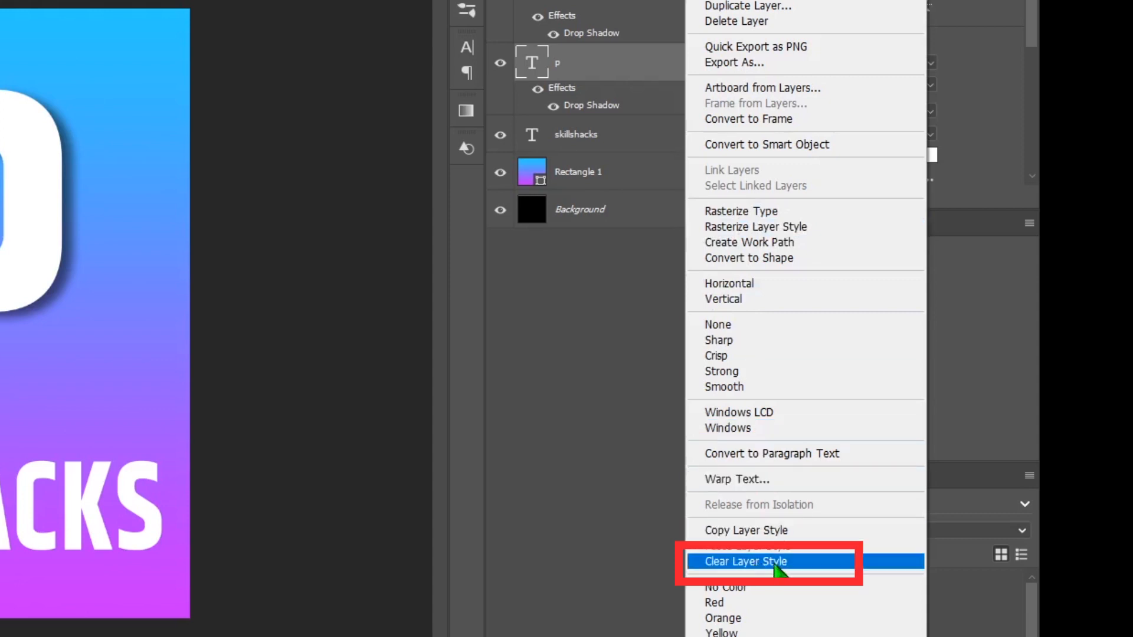
click(775, 564)
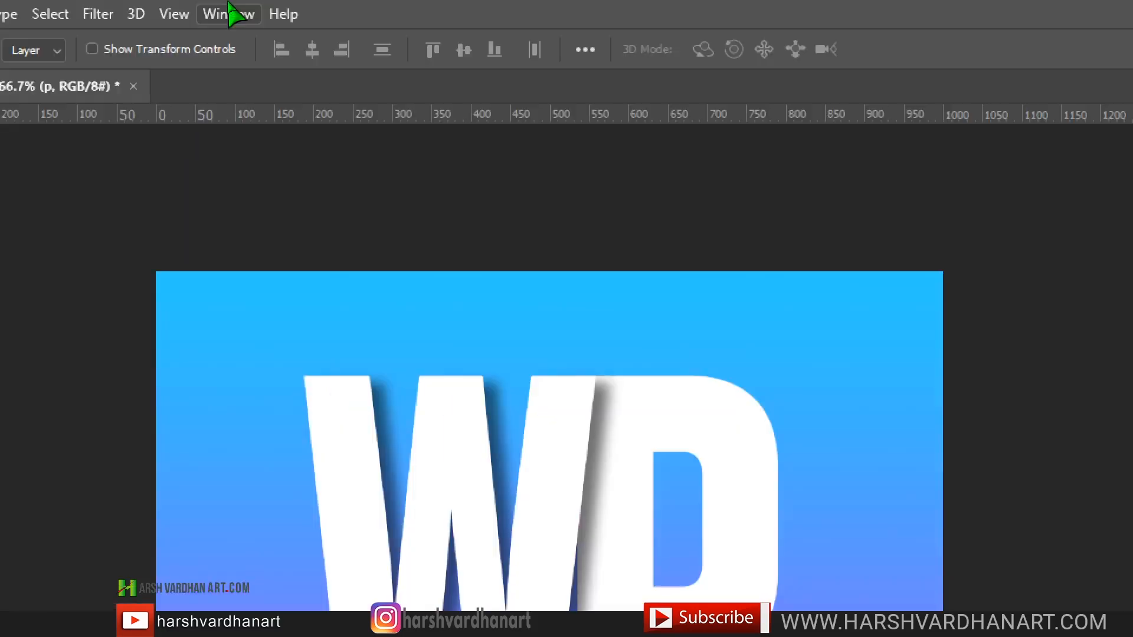
click(230, 13)
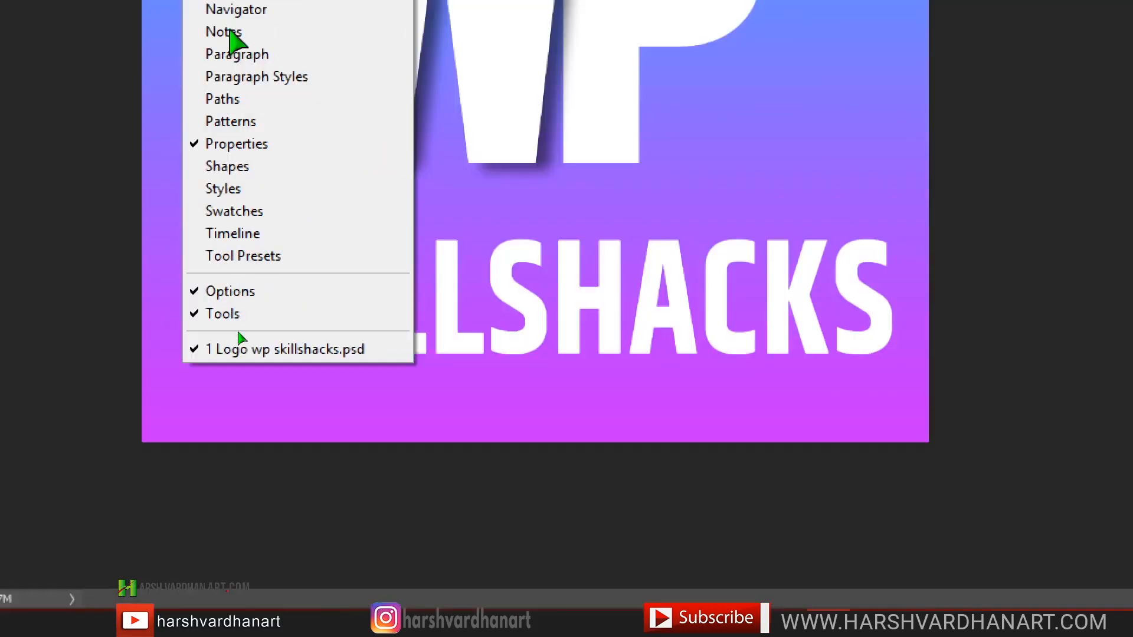
click(275, 192)
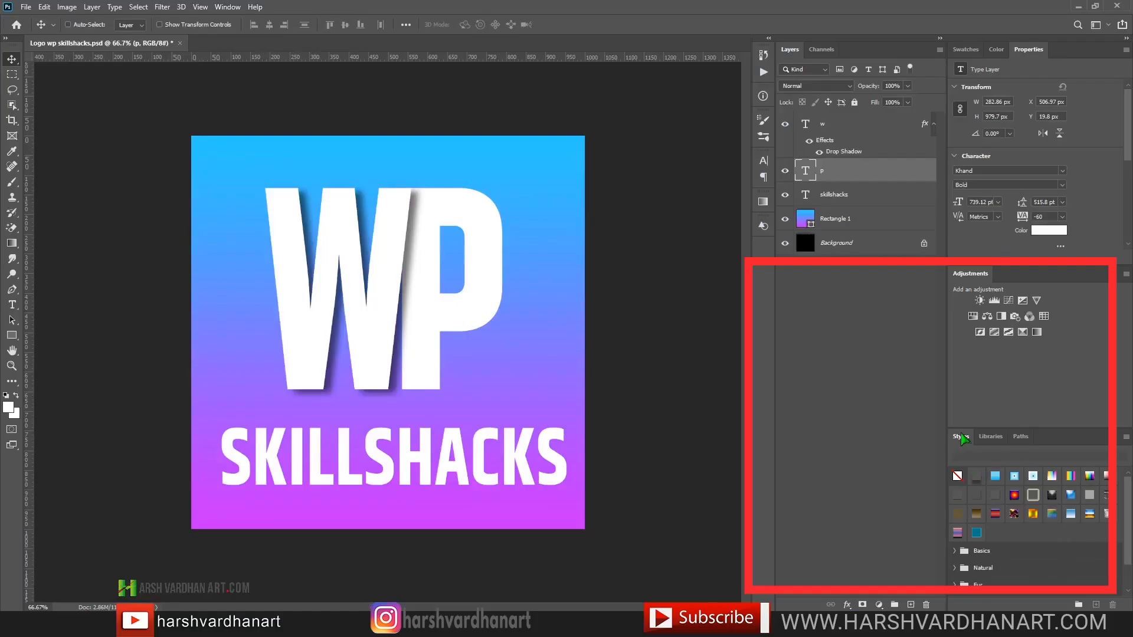
drag(819, 330, 256, 34)
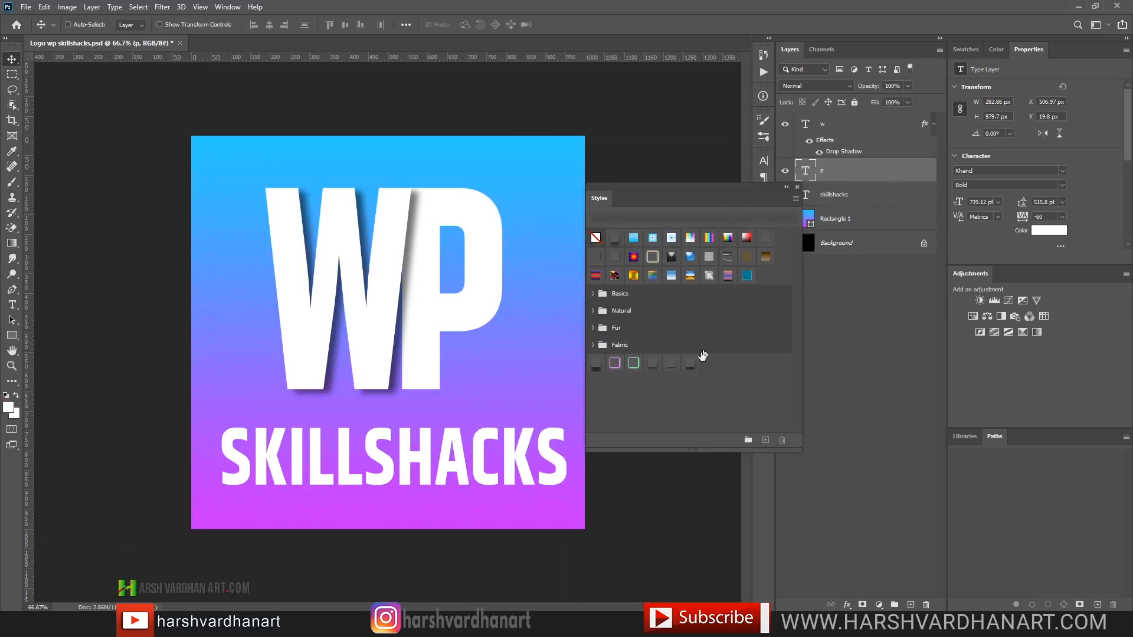
click(691, 365)
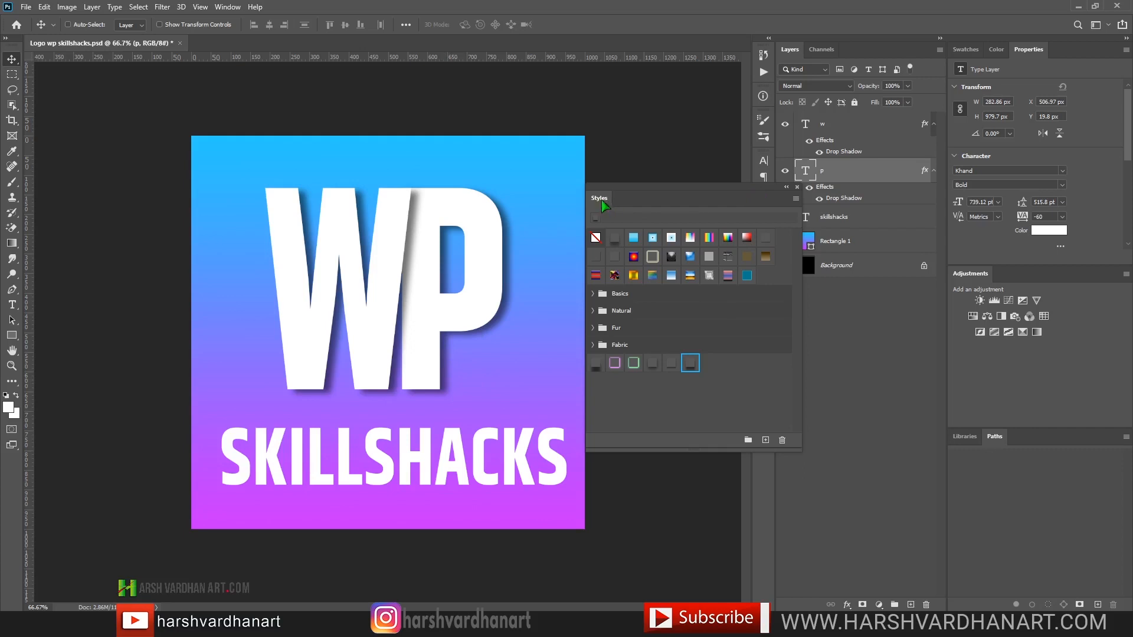
drag(600, 201, 1024, 440)
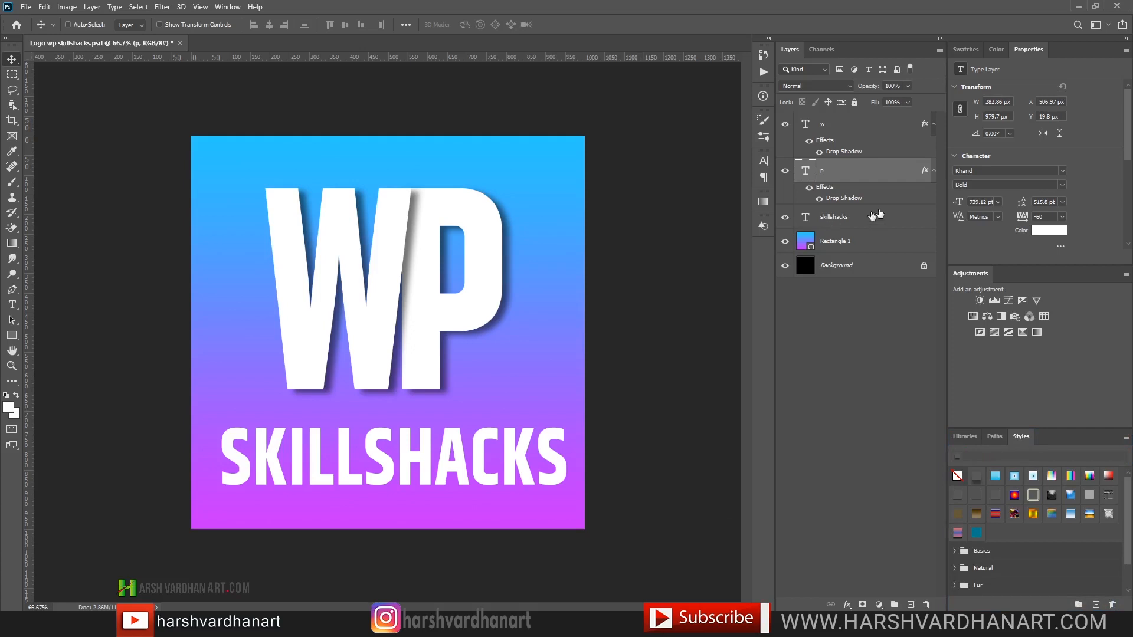
Collapse the effects of the w and p layers and move the SKILLSHACKS text up close beneath WP, to about Y 665 px.
click(934, 124)
click(933, 148)
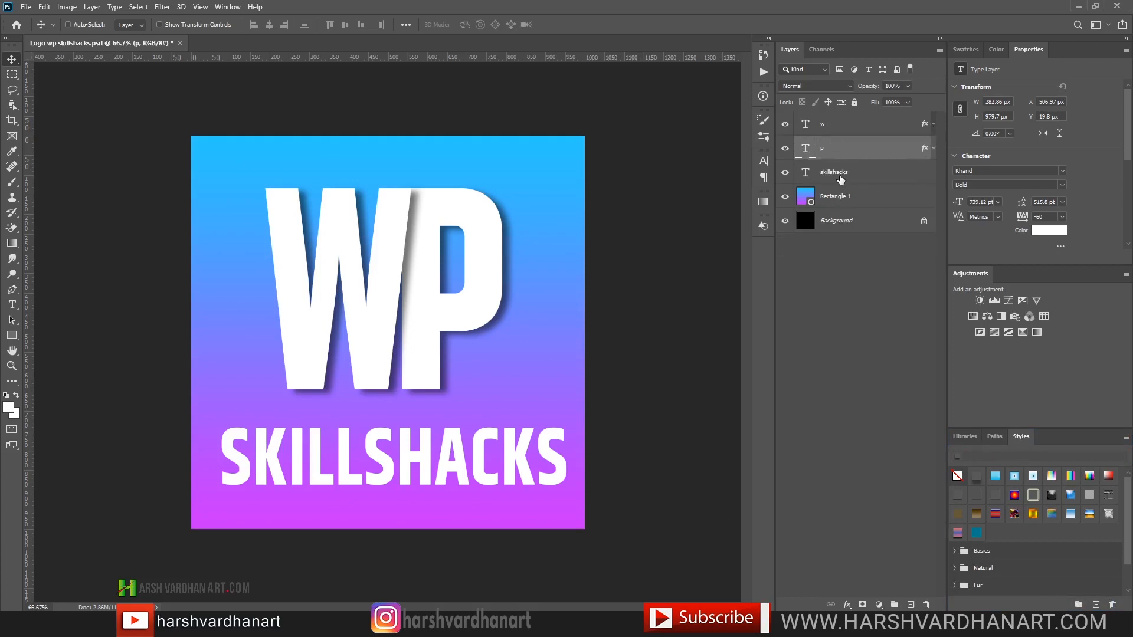
click(841, 179)
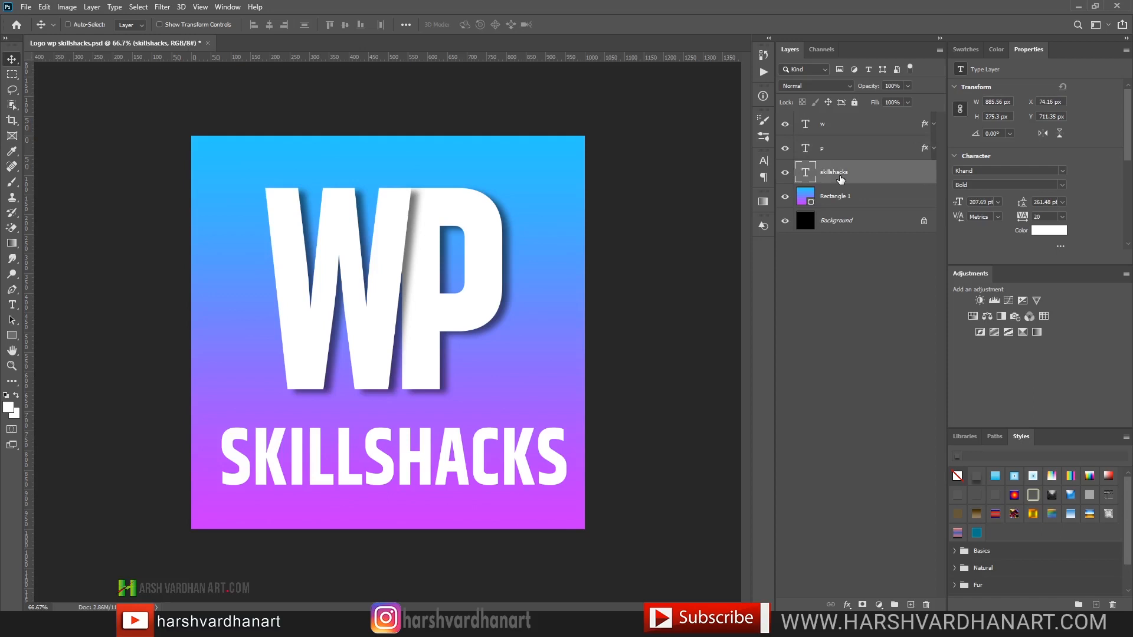
drag(440, 464, 443, 449)
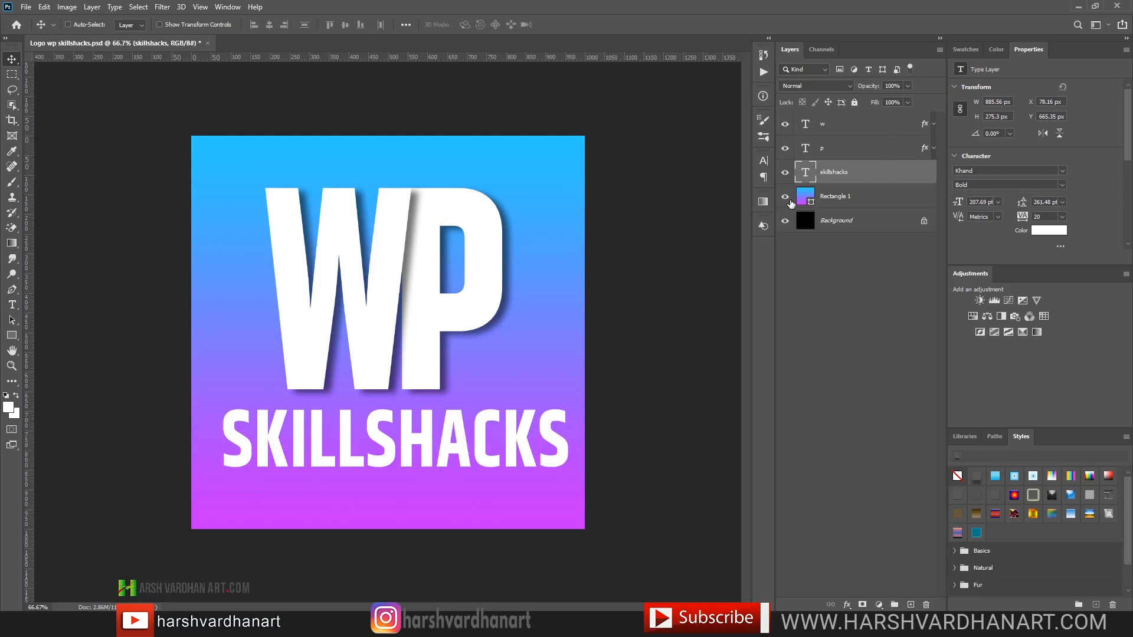
Hide the Background layer, and toggle the visibility of the Rectangle 1 gradient layer so that it ends up shown.
click(785, 201)
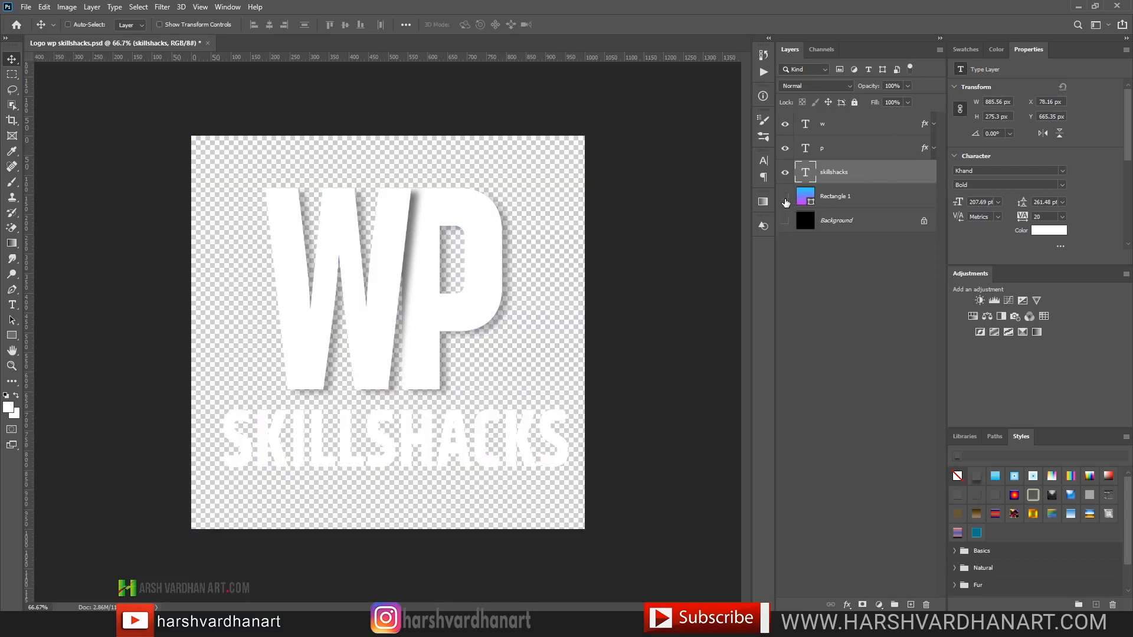
click(786, 201)
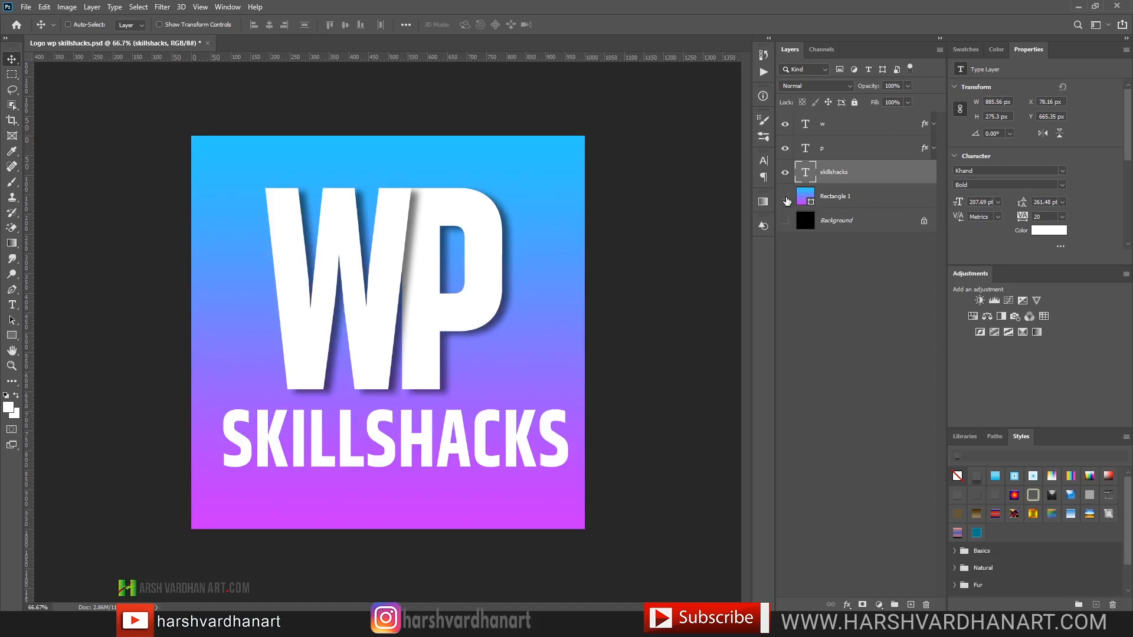
click(786, 200)
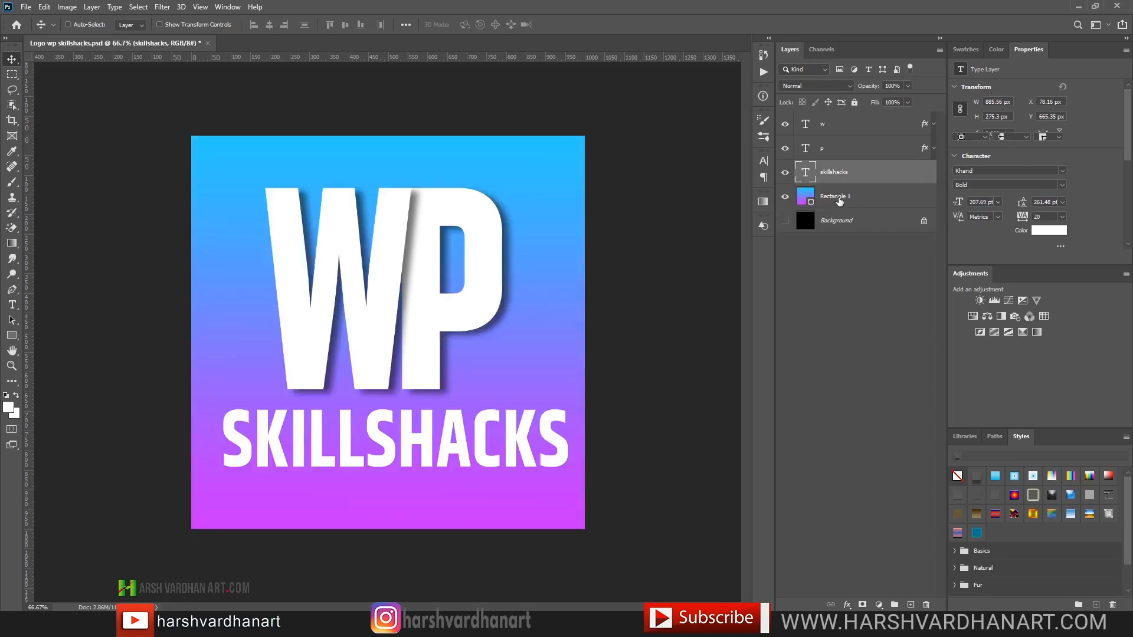
Open the gradient fill settings of the Rectangle 1 layer.
click(825, 199)
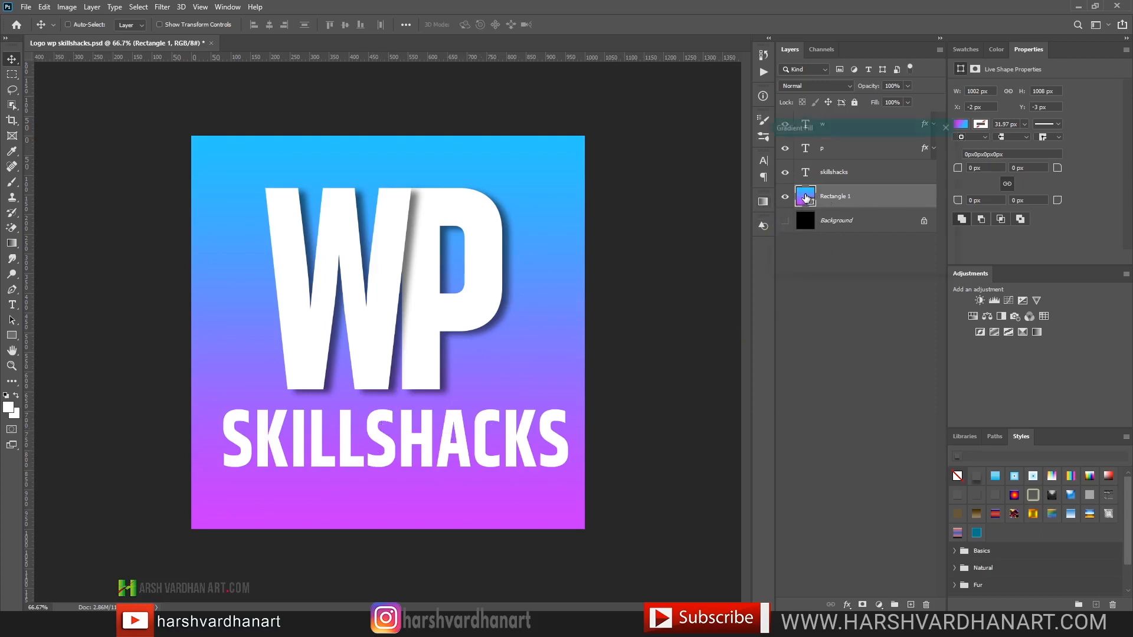
double_click(806, 198)
drag(851, 125, 785, 125)
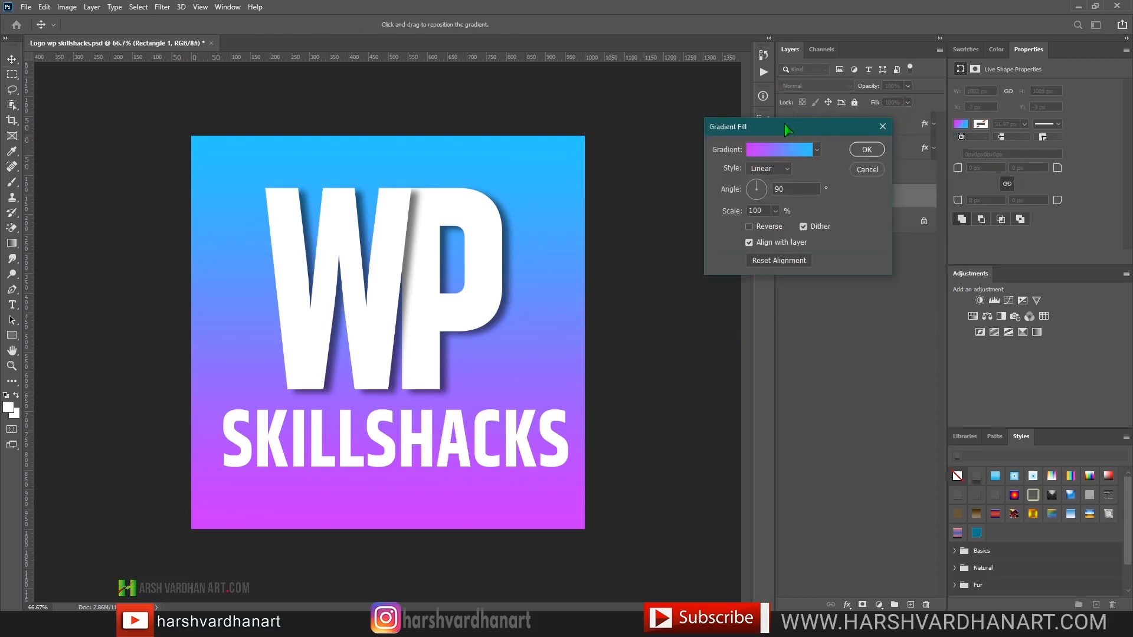
Try several preset gradients on the Rectangle 1 fill, including orange-to-pink and light blue, and return to the purple-to-blue gradient.
click(796, 155)
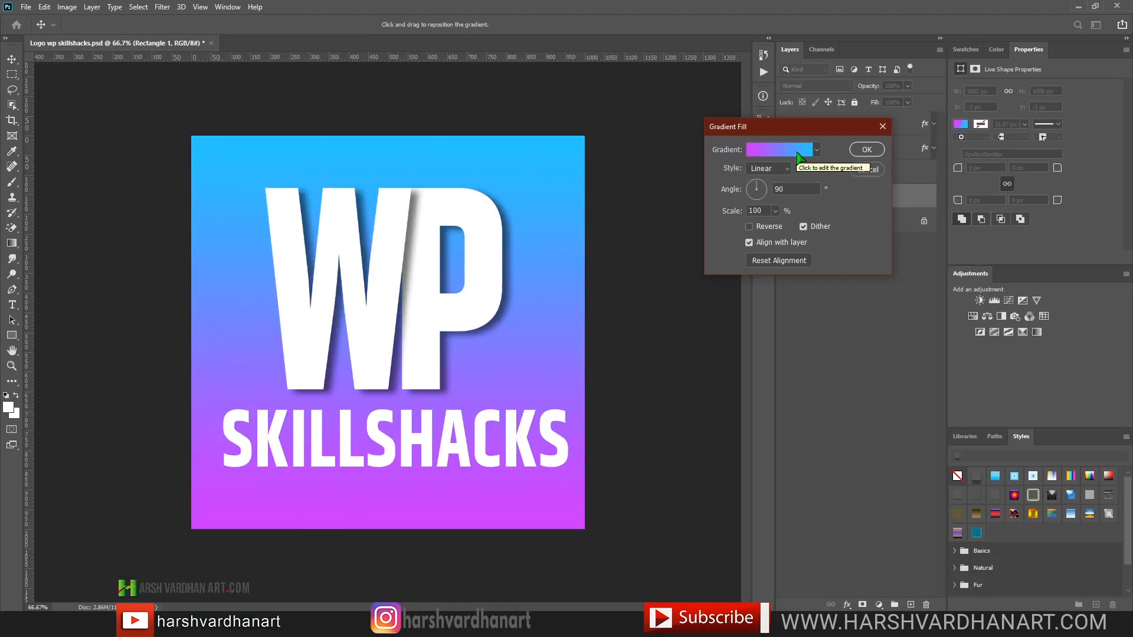
click(796, 151)
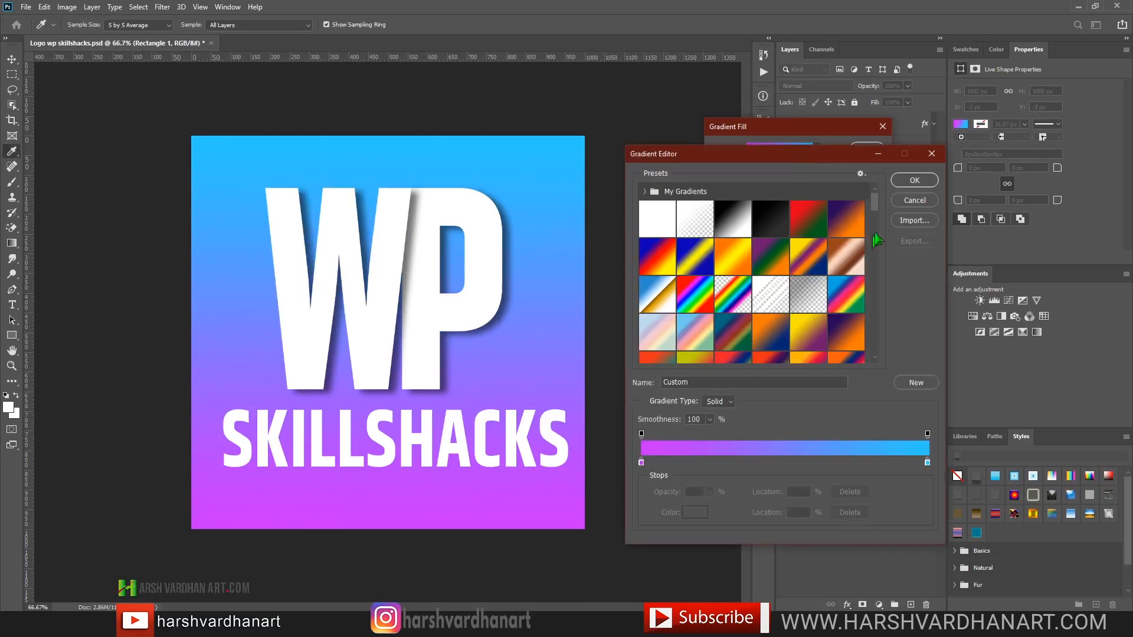
drag(880, 206, 888, 366)
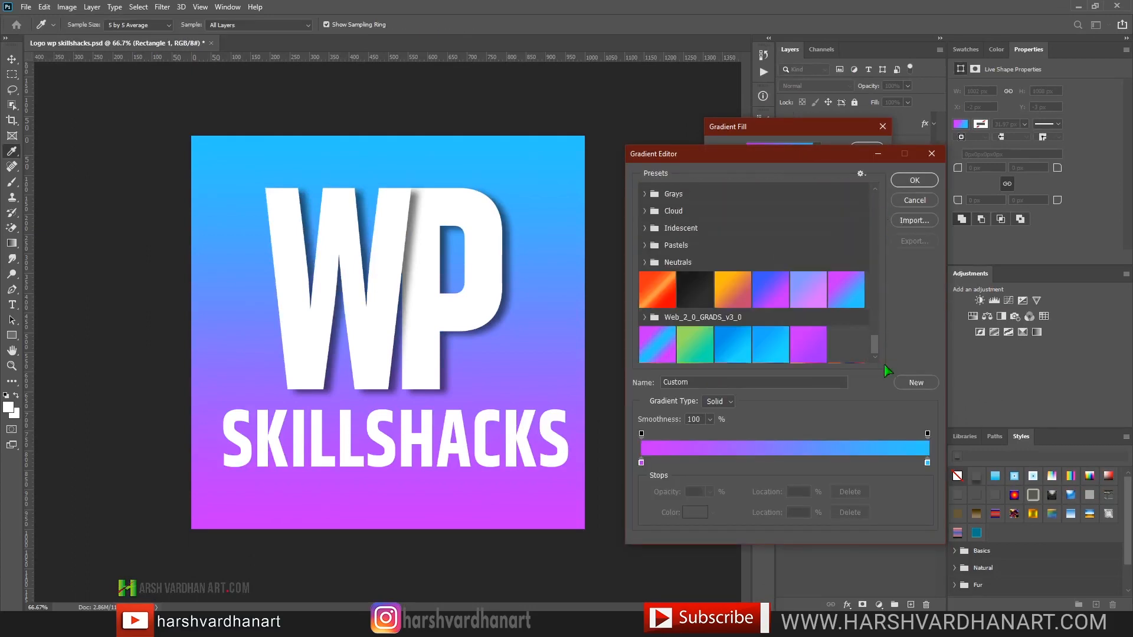
click(760, 300)
click(745, 298)
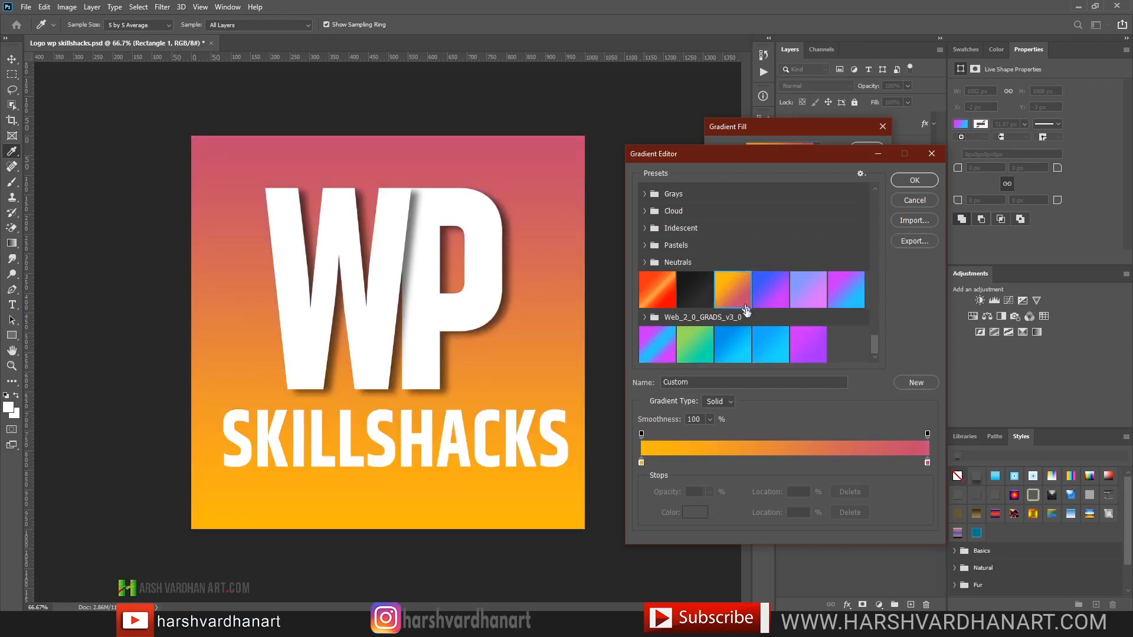
click(798, 344)
click(778, 343)
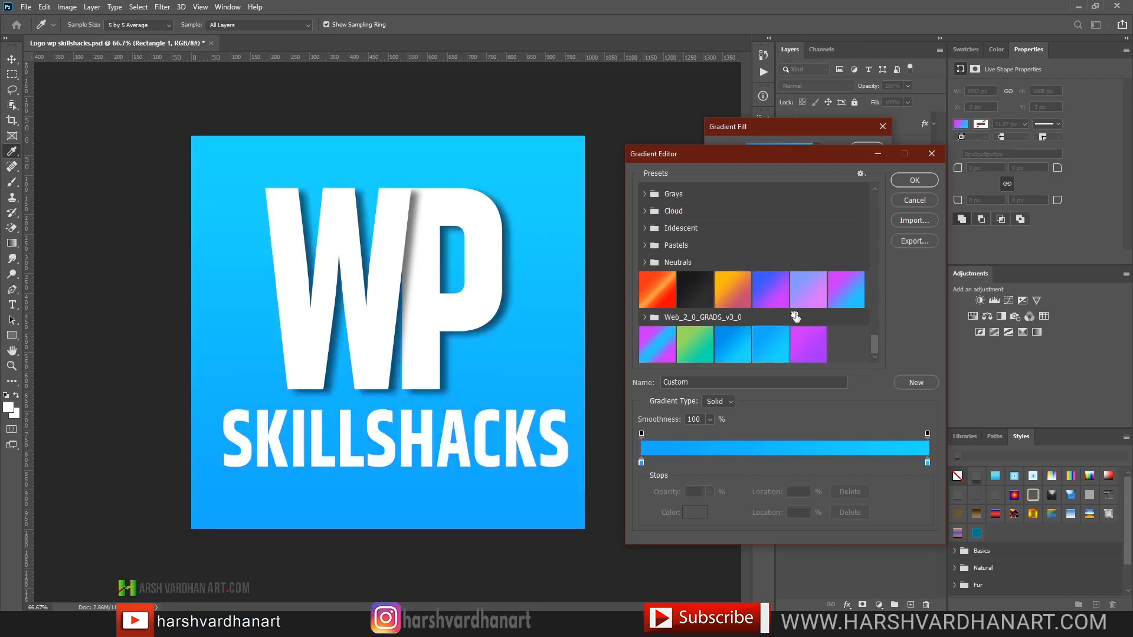
click(808, 298)
click(760, 351)
click(756, 295)
click(915, 180)
Rotate the linear purple-to-blue gradient of Rectangle 1 to an angle of about 57° and accept the fill settings.
drag(788, 125, 853, 138)
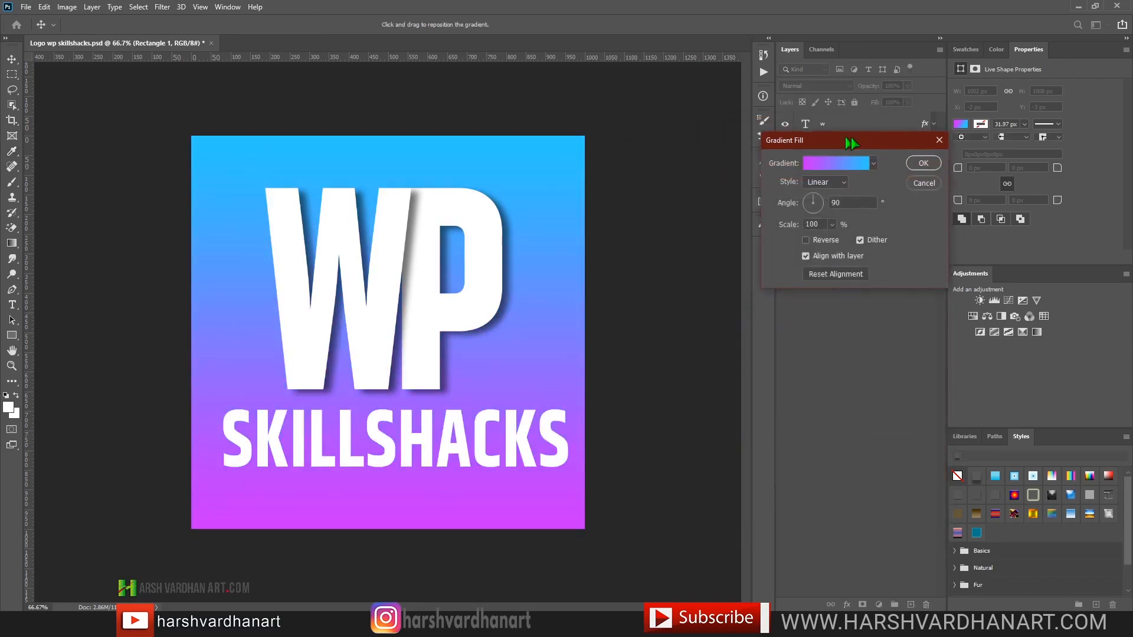
click(833, 202)
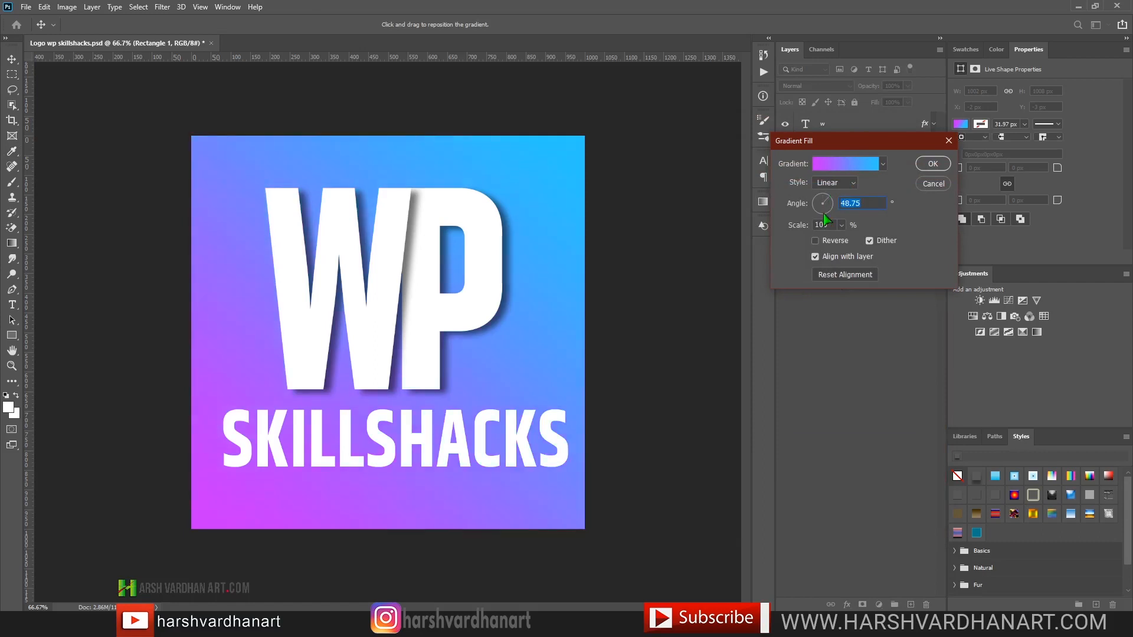
click(824, 213)
click(826, 213)
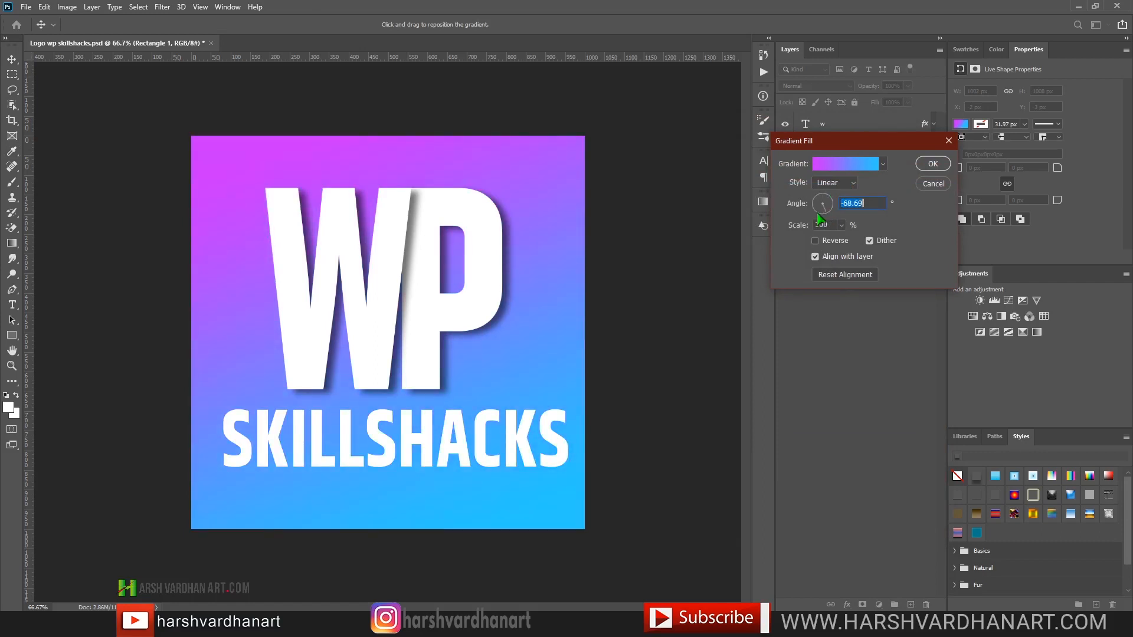
click(816, 202)
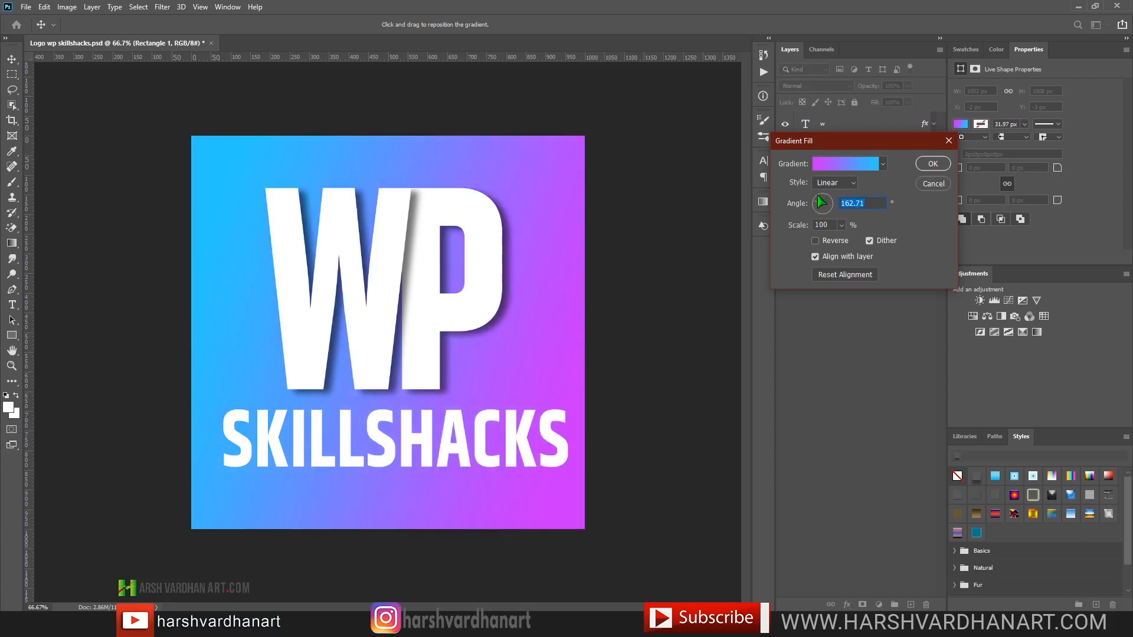
drag(815, 204, 845, 174)
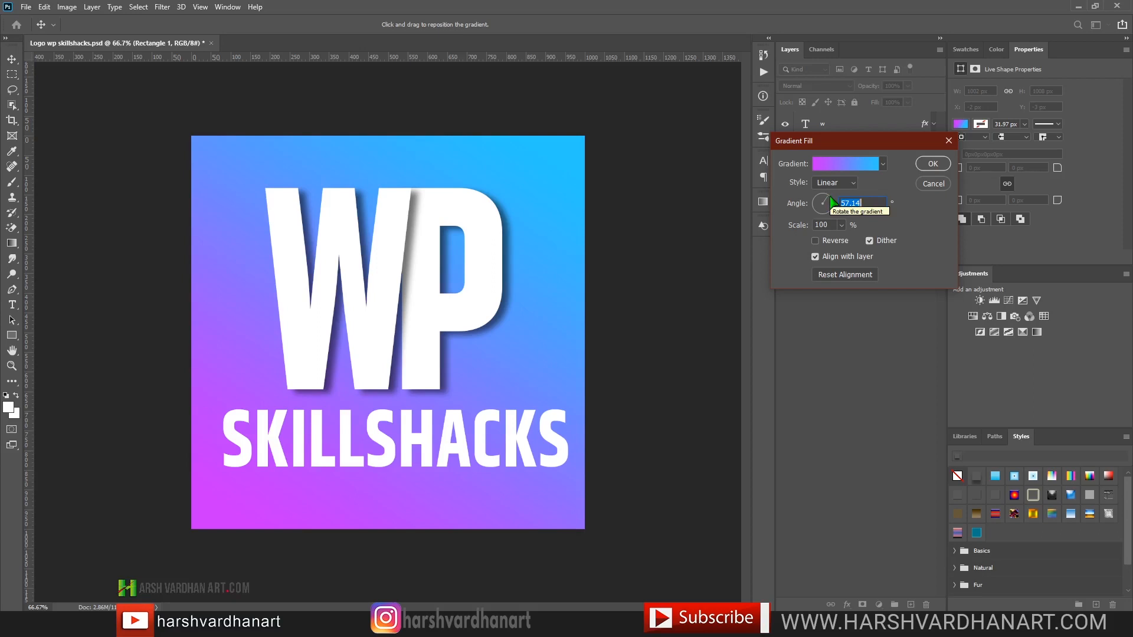
click(935, 164)
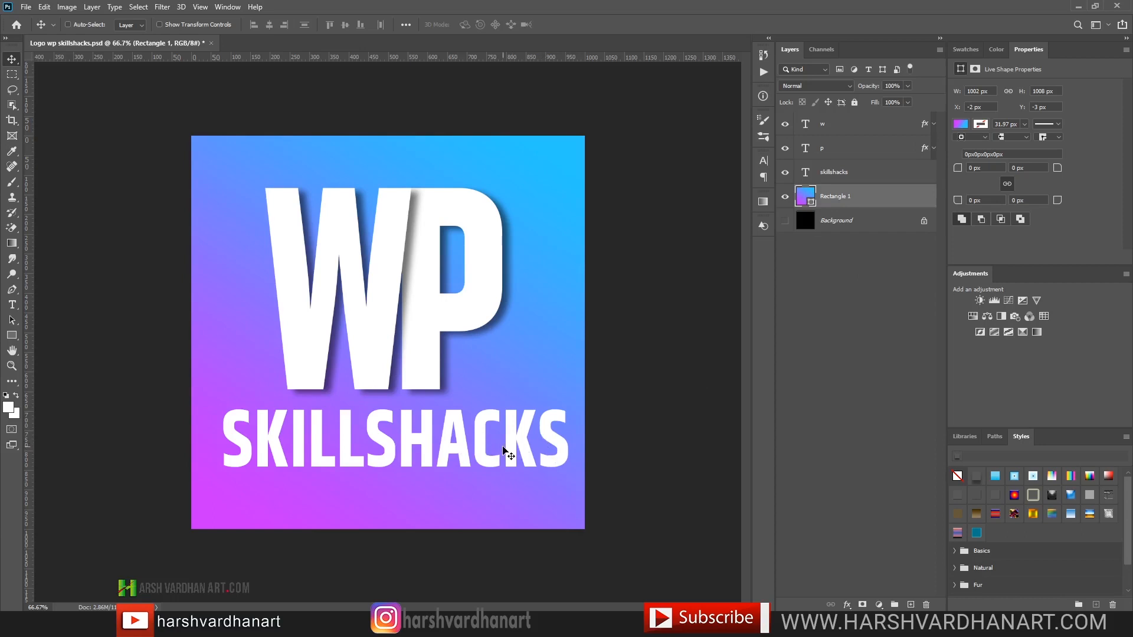
Apply the saved shadow style to the skillshacks text layer.
click(869, 177)
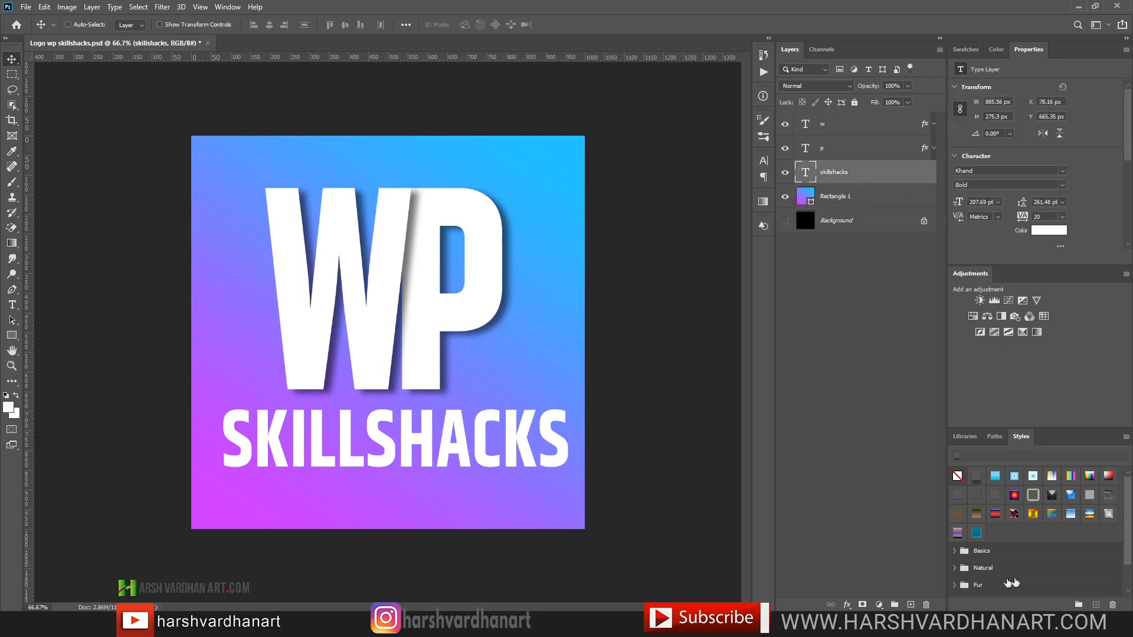
scroll(1039, 531, down, 1)
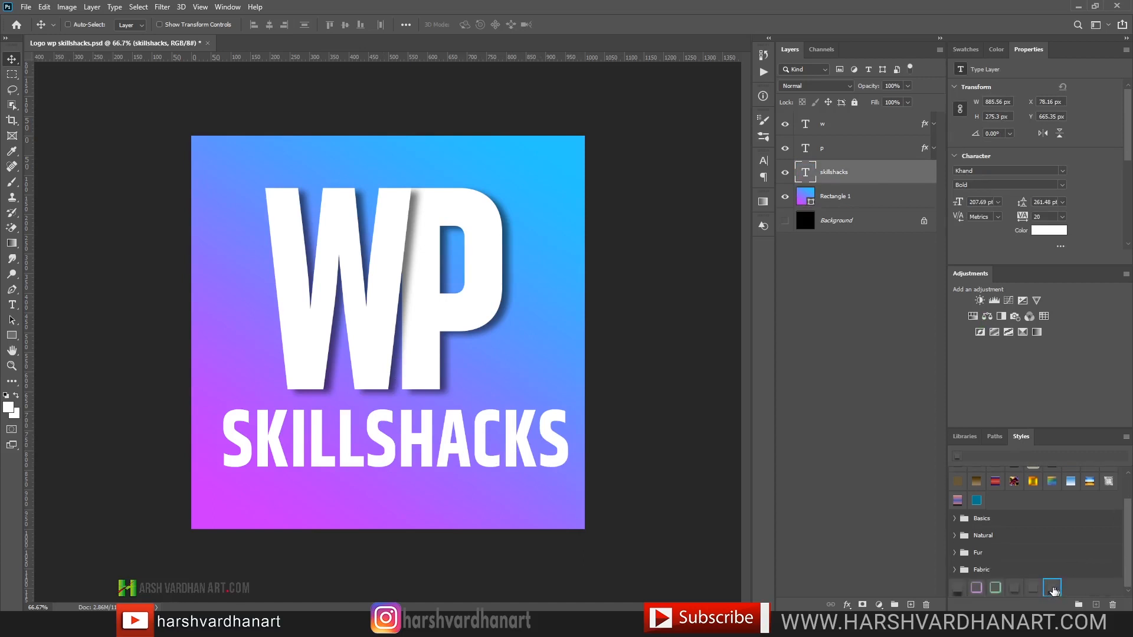
click(1051, 587)
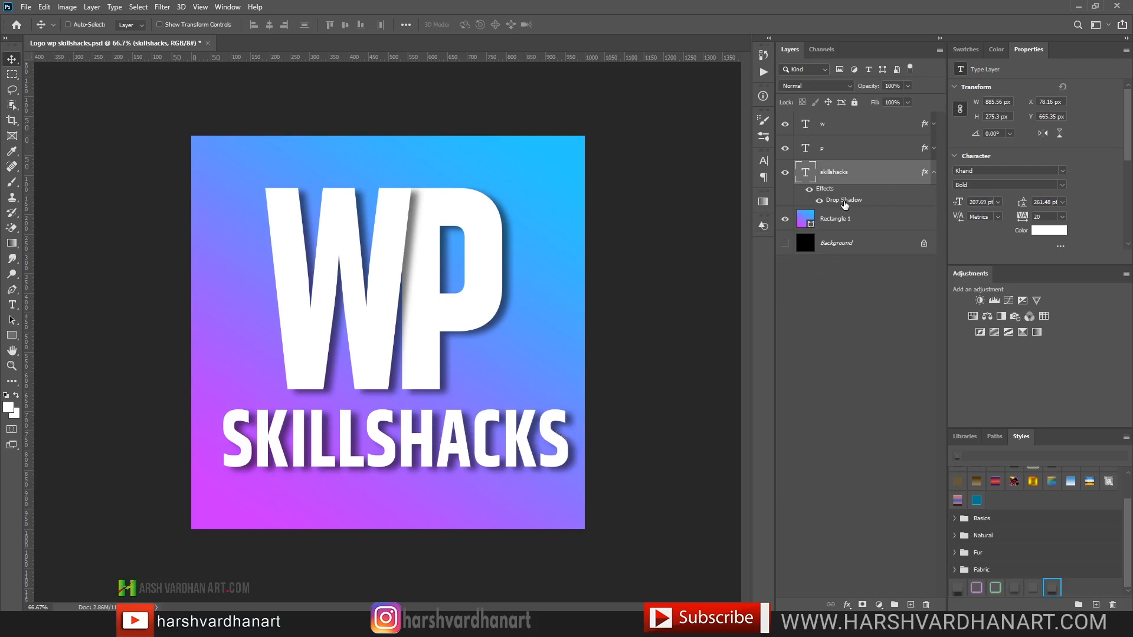
Set the skillshacks layer's drop shadow distance to 15 px, collapse its effects and save the document.
double_click(844, 201)
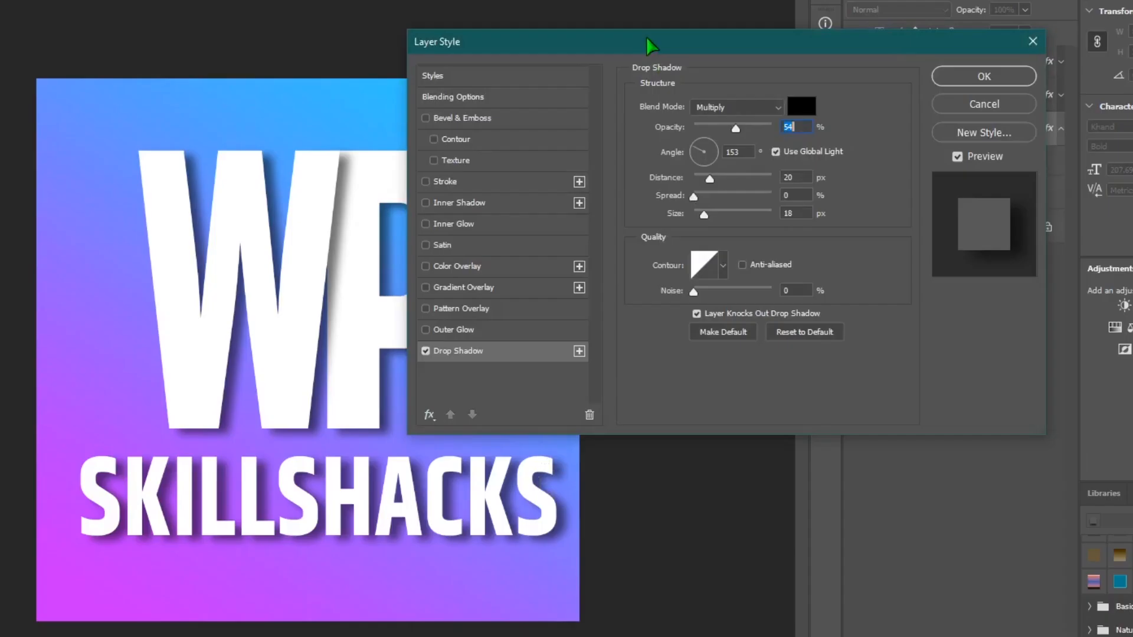
drag(636, 110, 751, 109)
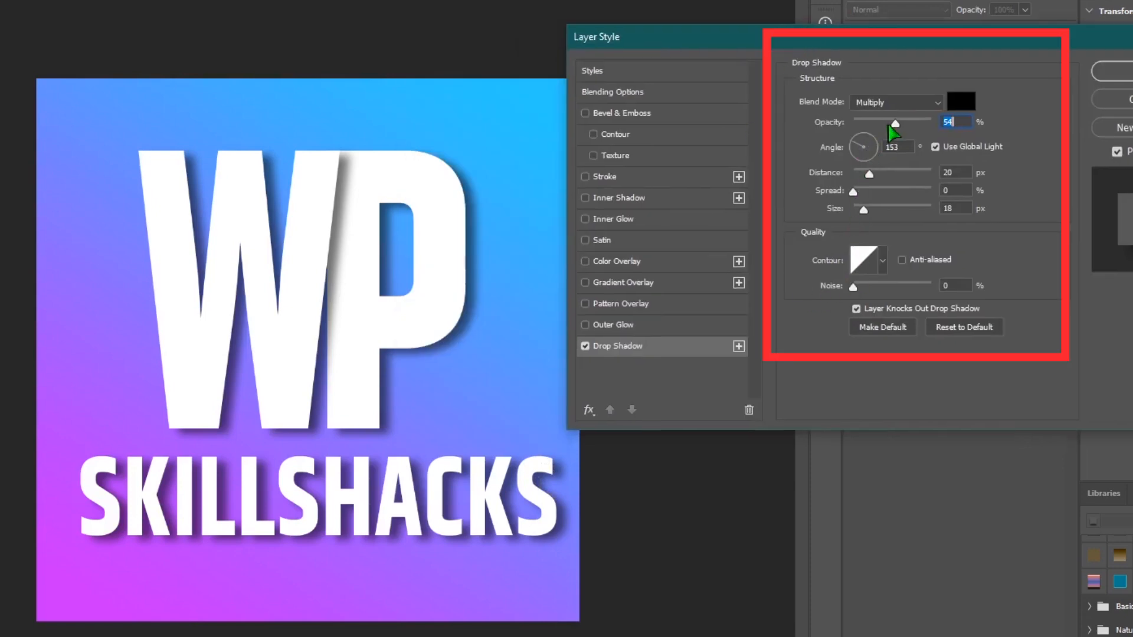
mouse_move(869, 174)
mouse_down()
mouse_move(890, 175)
mouse_move(866, 174)
mouse_up()
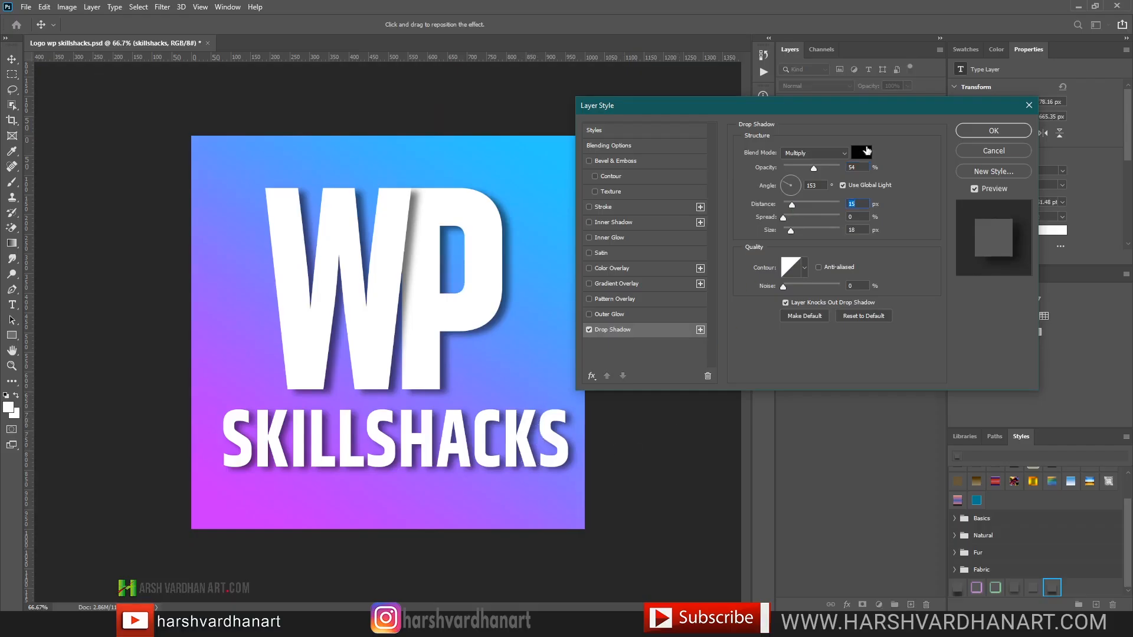
click(984, 134)
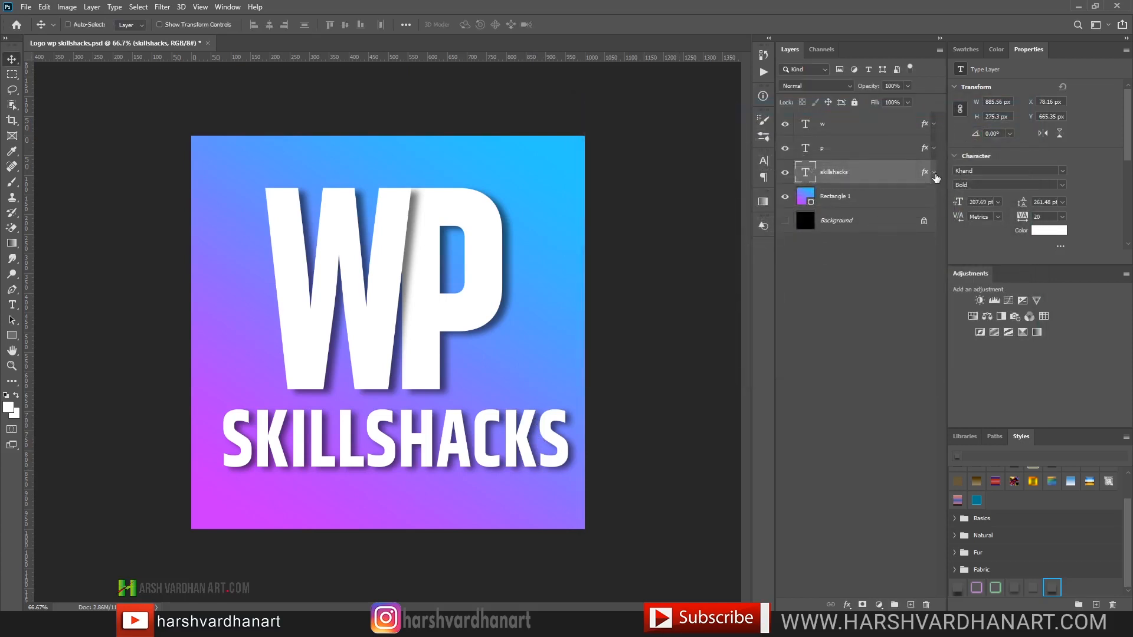
key(ctrl+s)
Review the font family and weight options of the skillshacks text, keeping Khand Bold.
click(1062, 176)
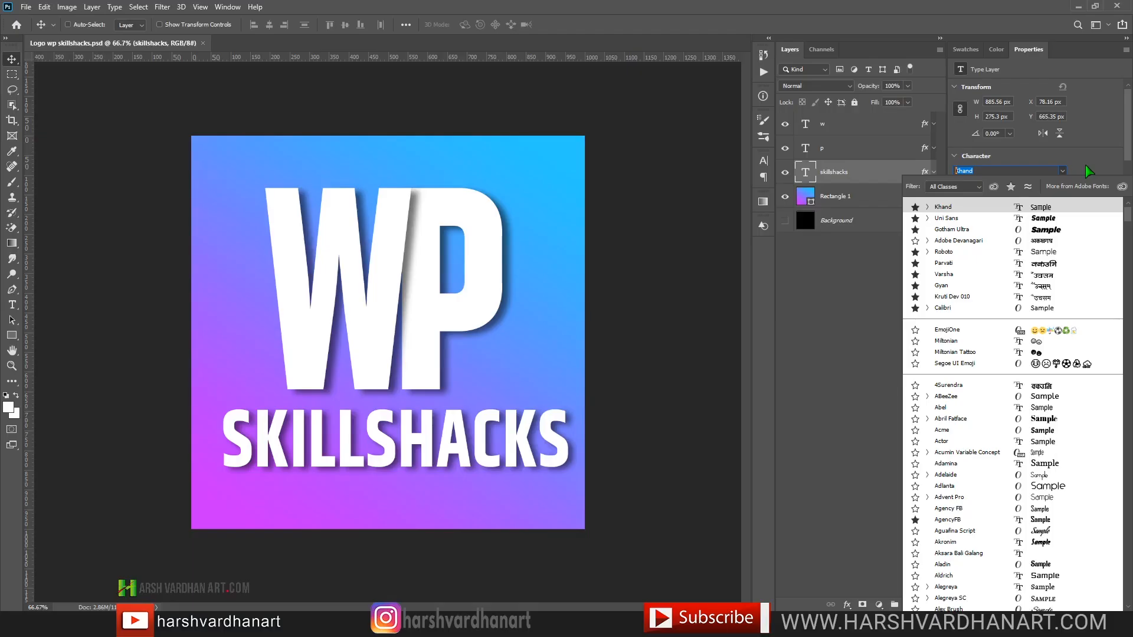
click(1085, 165)
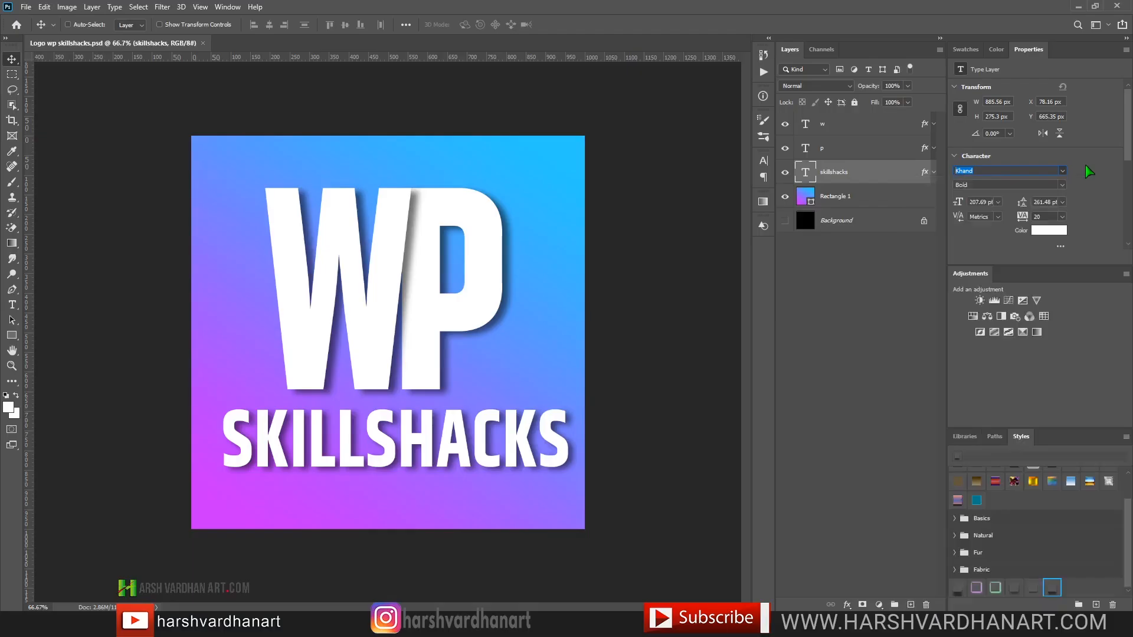
click(978, 169)
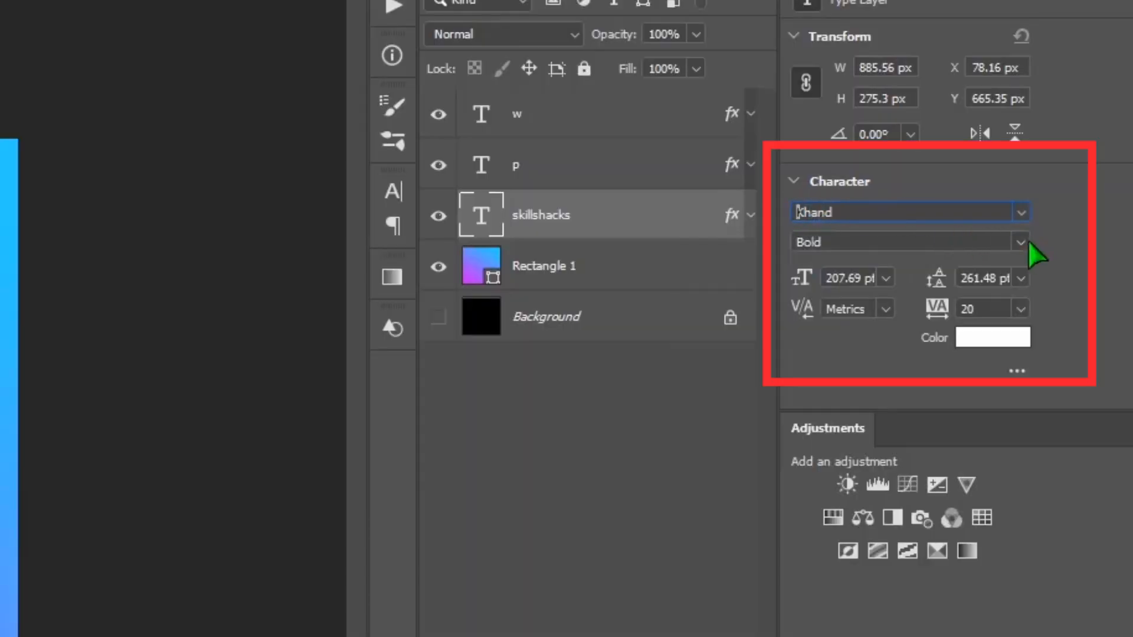
click(1027, 241)
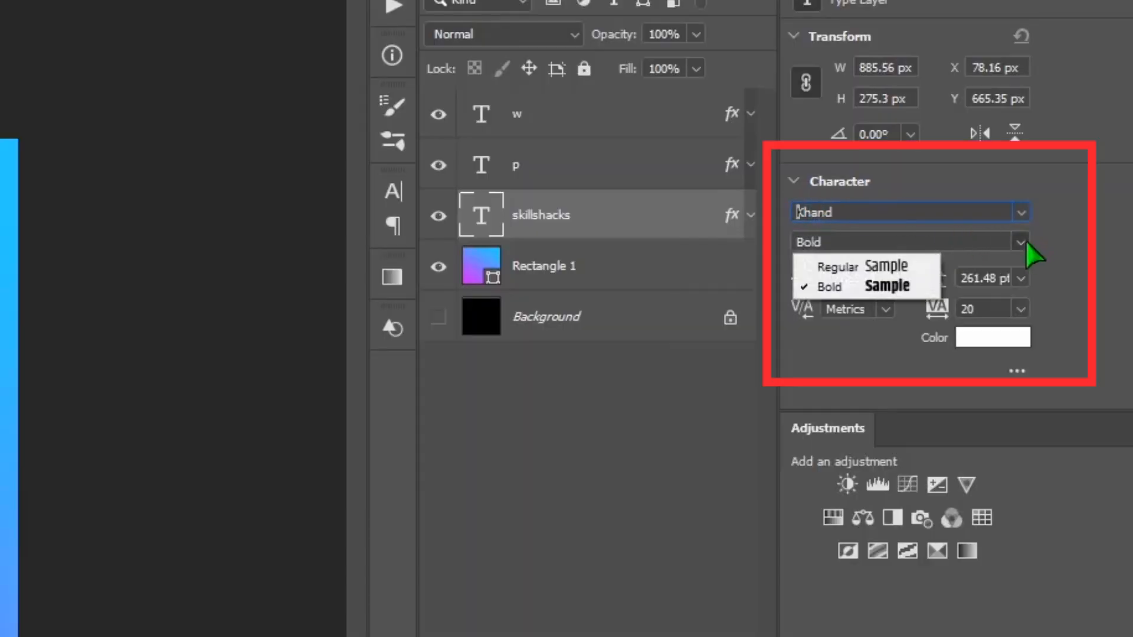
click(881, 289)
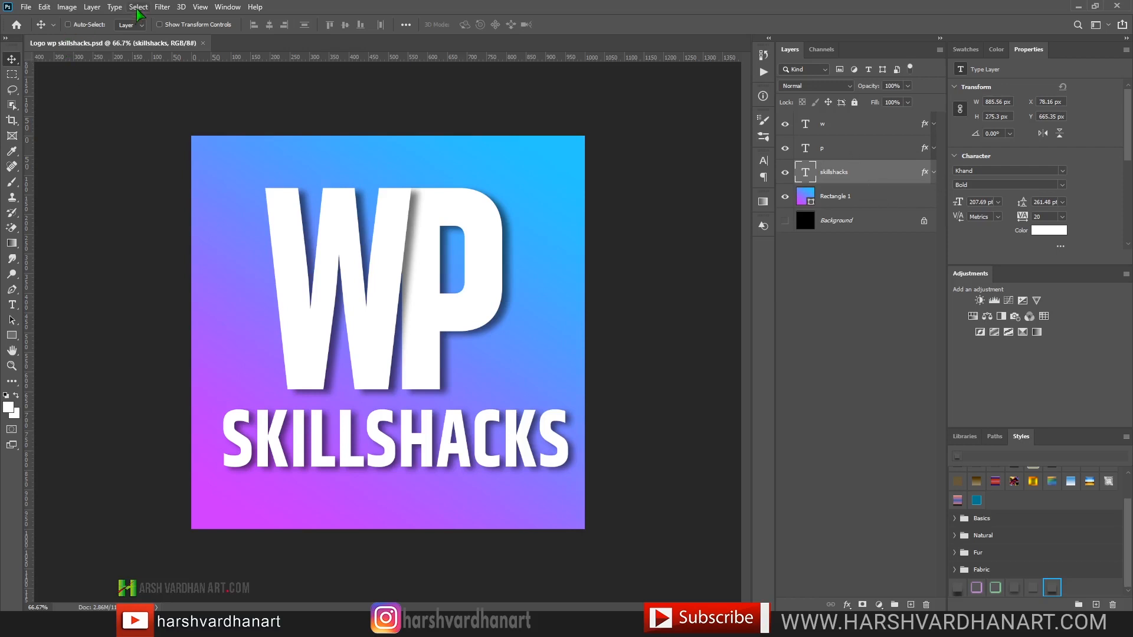
Convert the skillshacks, p and w text layers to shapes.
click(114, 7)
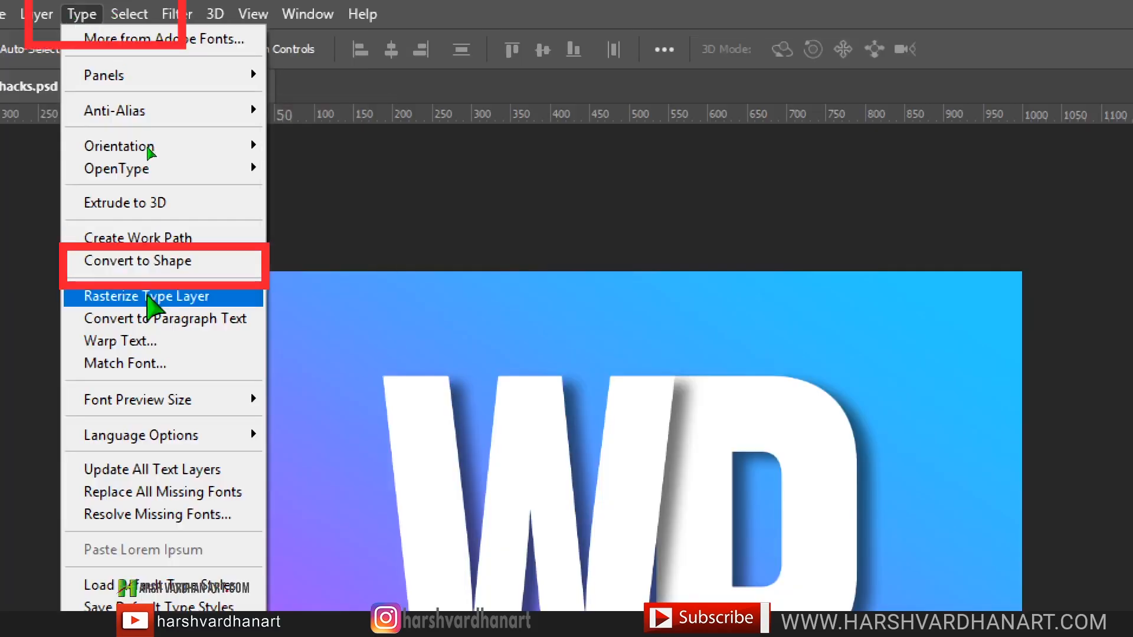
click(155, 269)
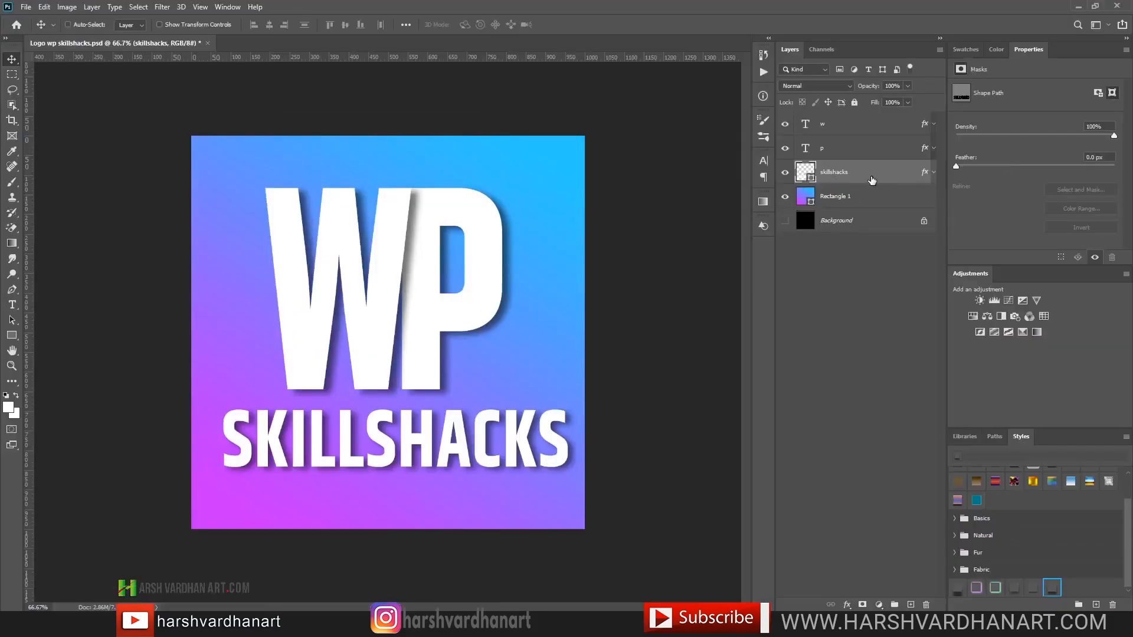
click(862, 152)
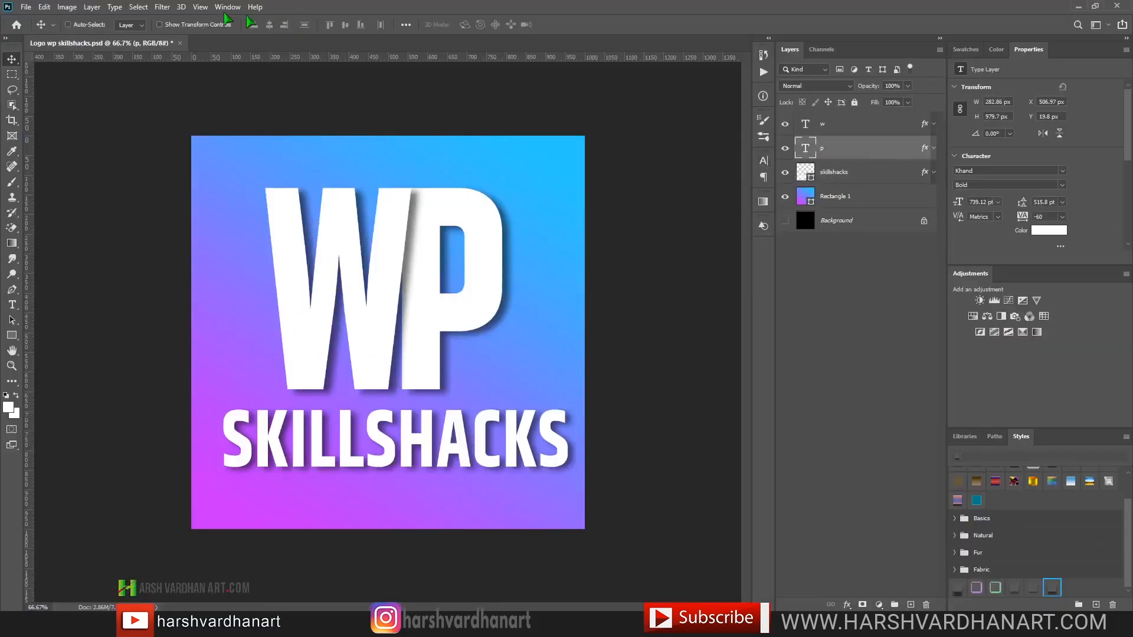
click(118, 9)
click(142, 131)
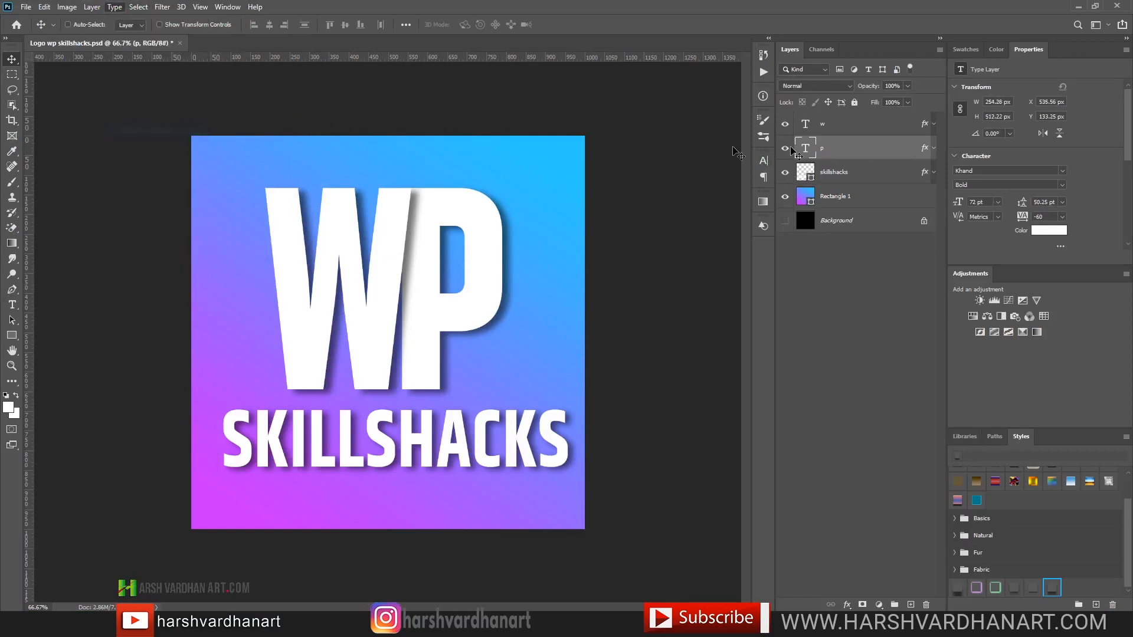
click(863, 127)
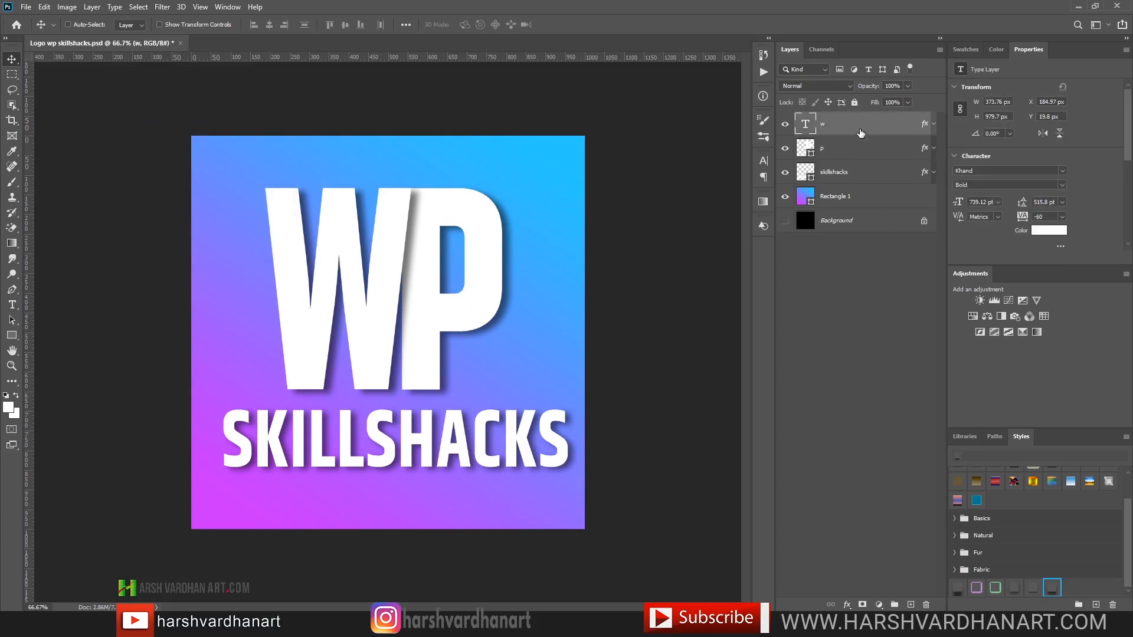
click(114, 7)
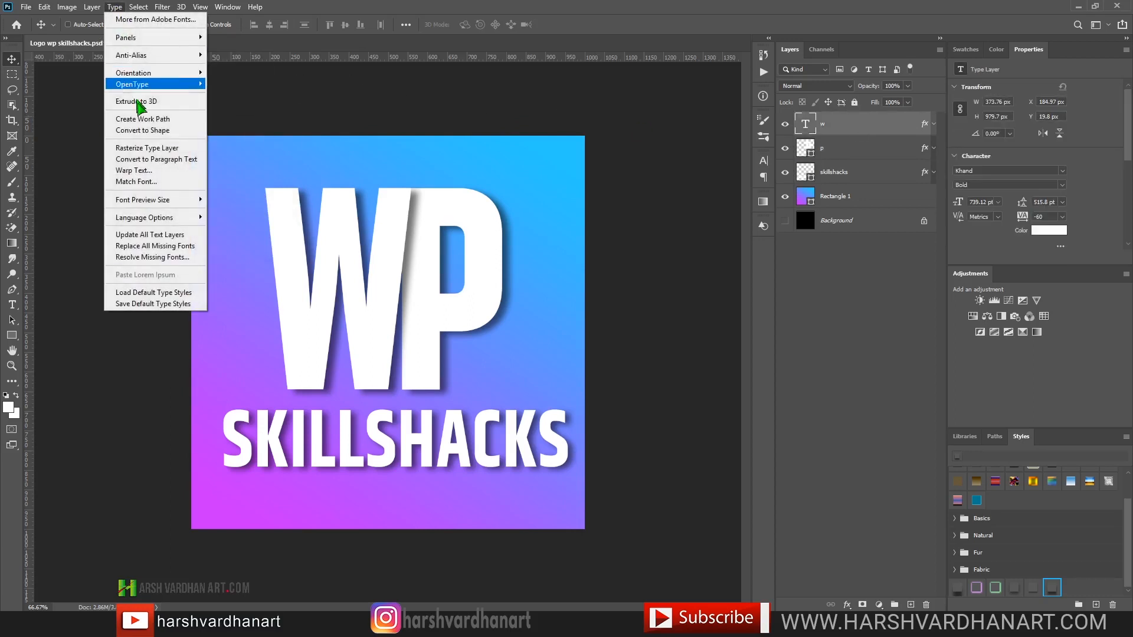
click(154, 131)
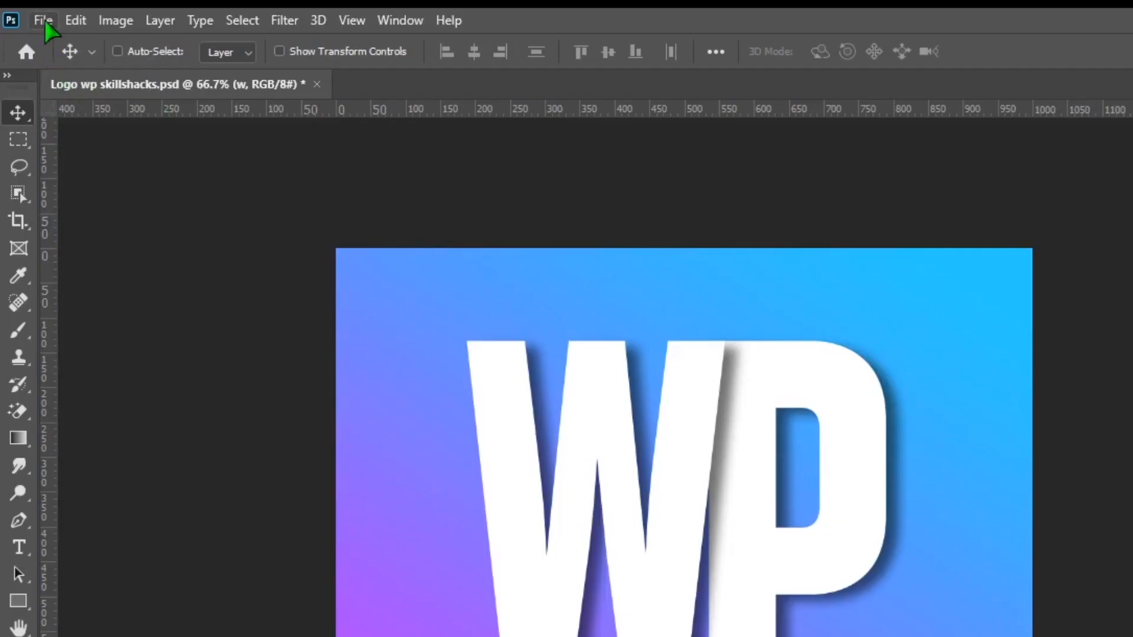
Export the logo in SVG format at 1000 × 1000 px to the Web Graphics folder as Logo wp skillshacks.svg.
click(27, 7)
mouse_move(151, 330)
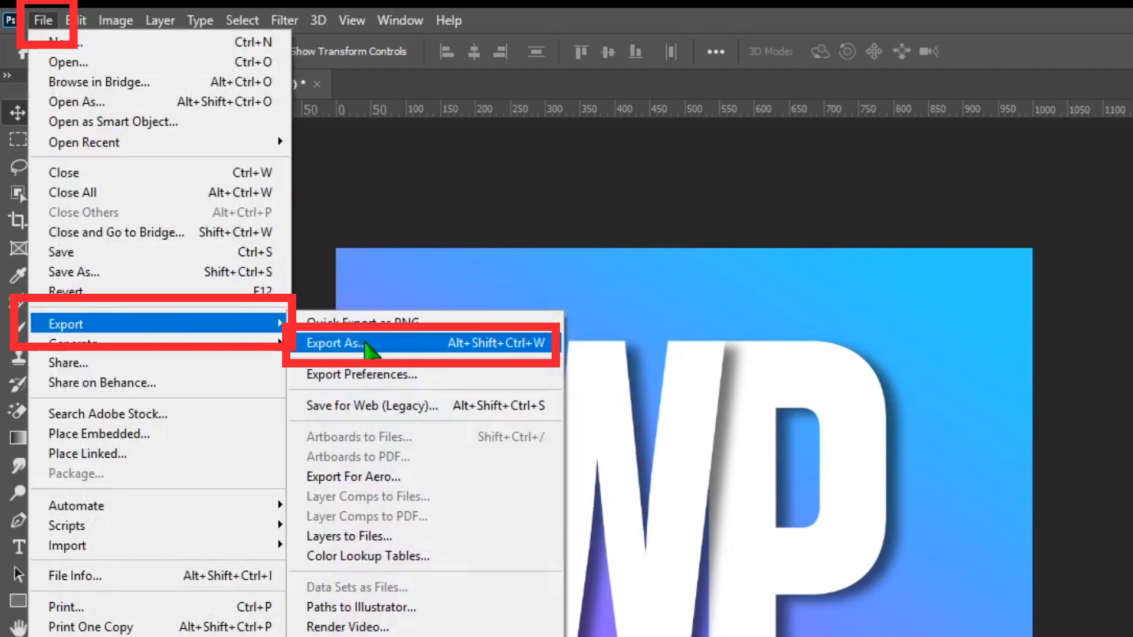
click(368, 345)
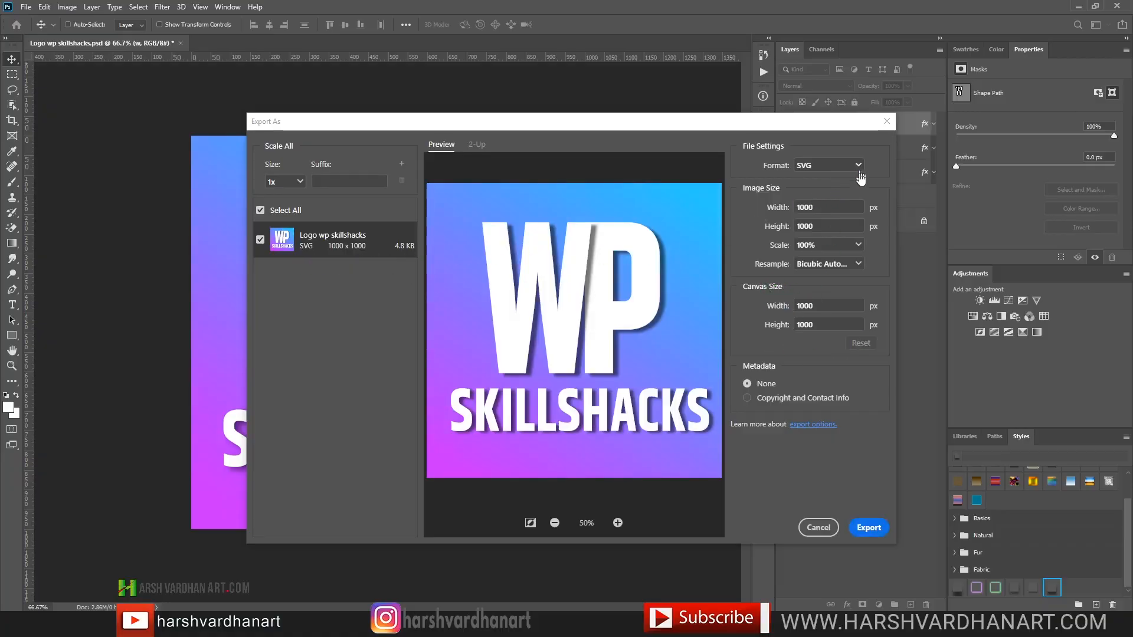
click(869, 529)
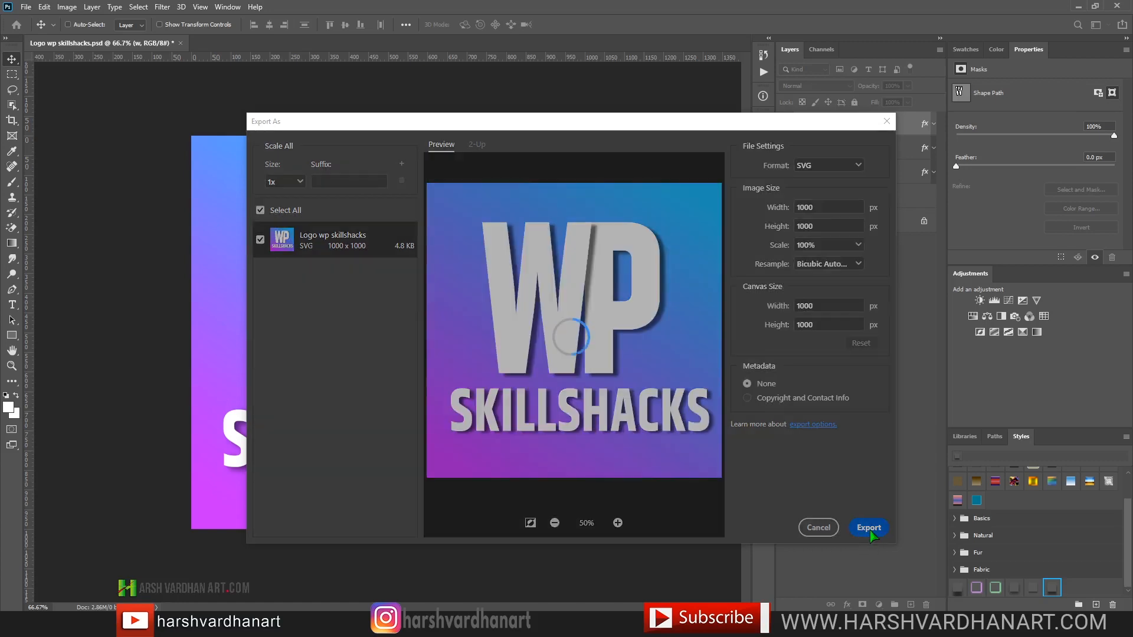
scroll(93, 112, down, 1)
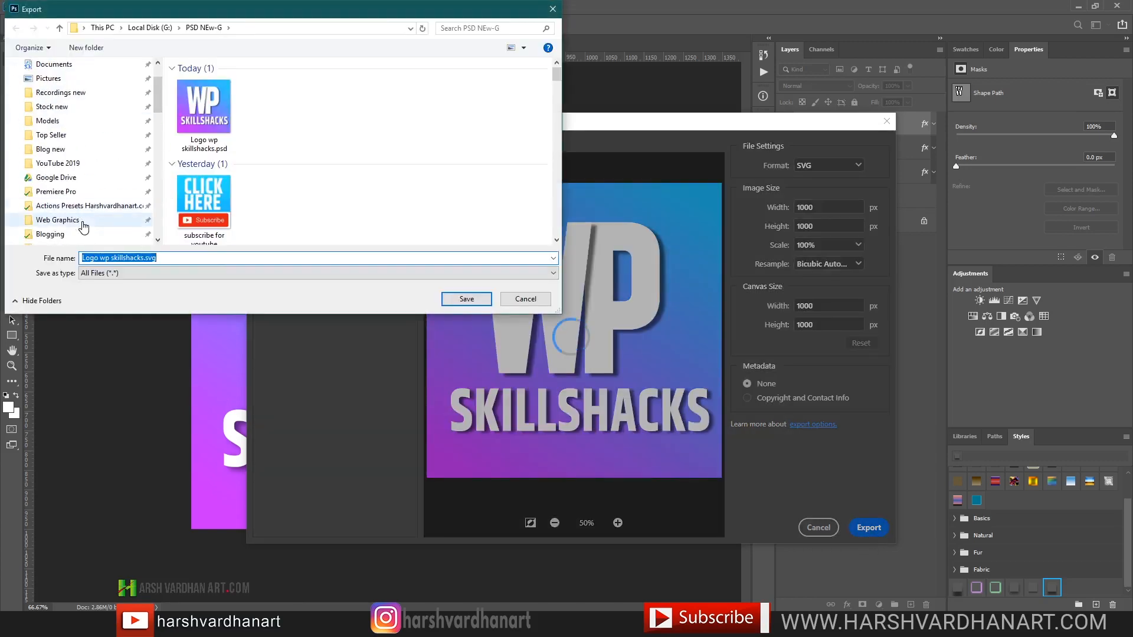
click(83, 220)
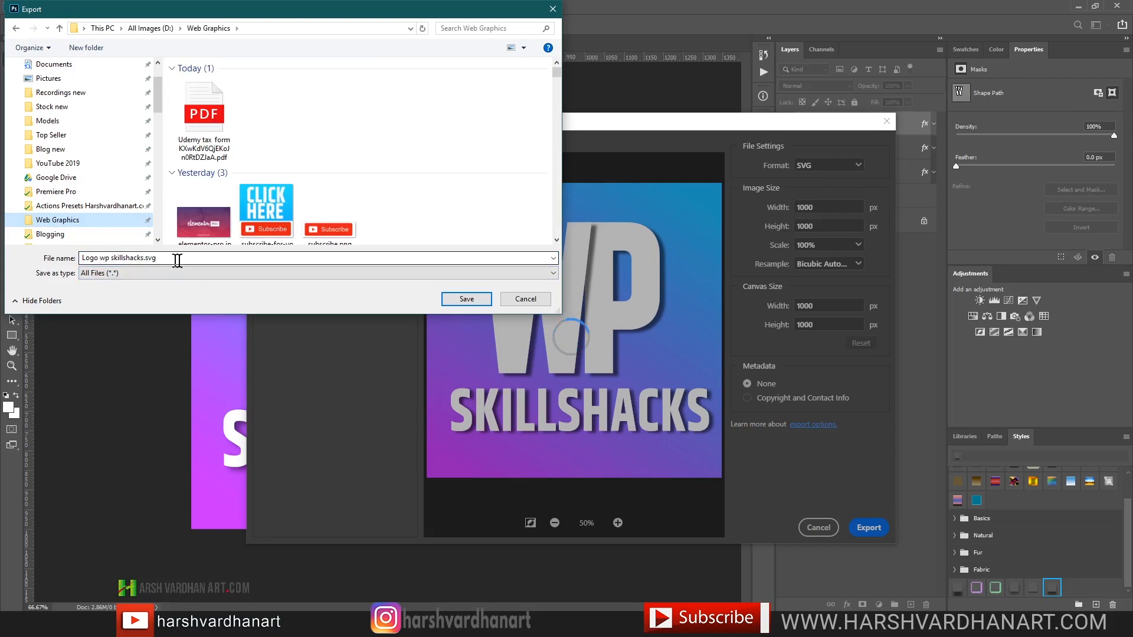
click(466, 299)
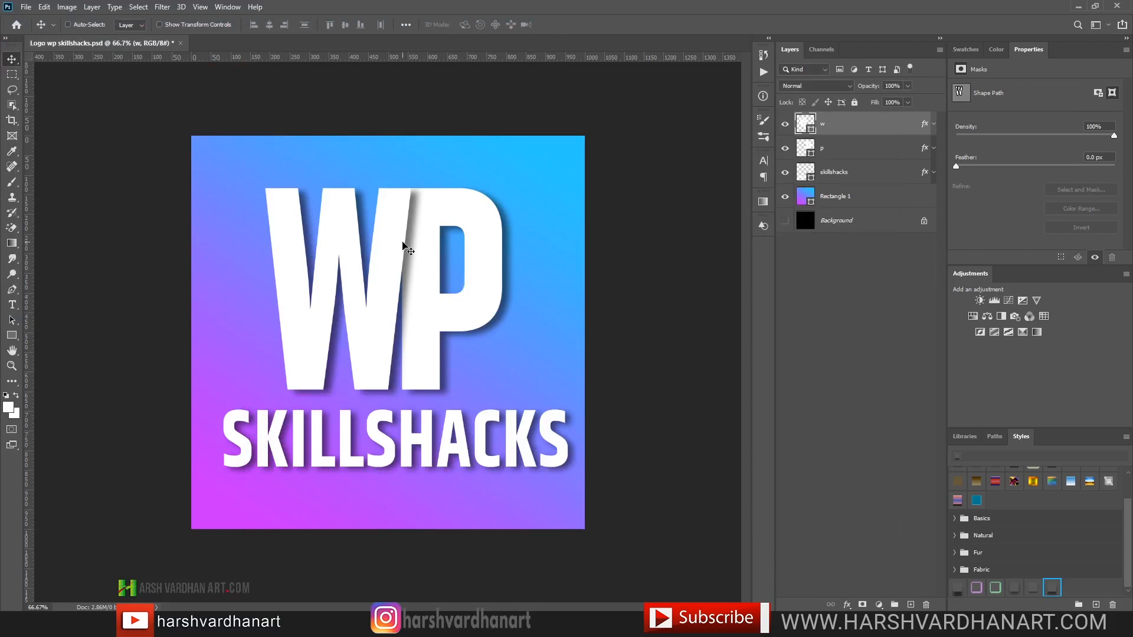
Compare the JPG and SVG export formats, then export the logo as Logo wp skillshacks.jpg at 100% quality to the Web Graphics folder.
click(26, 7)
mouse_move(85, 184)
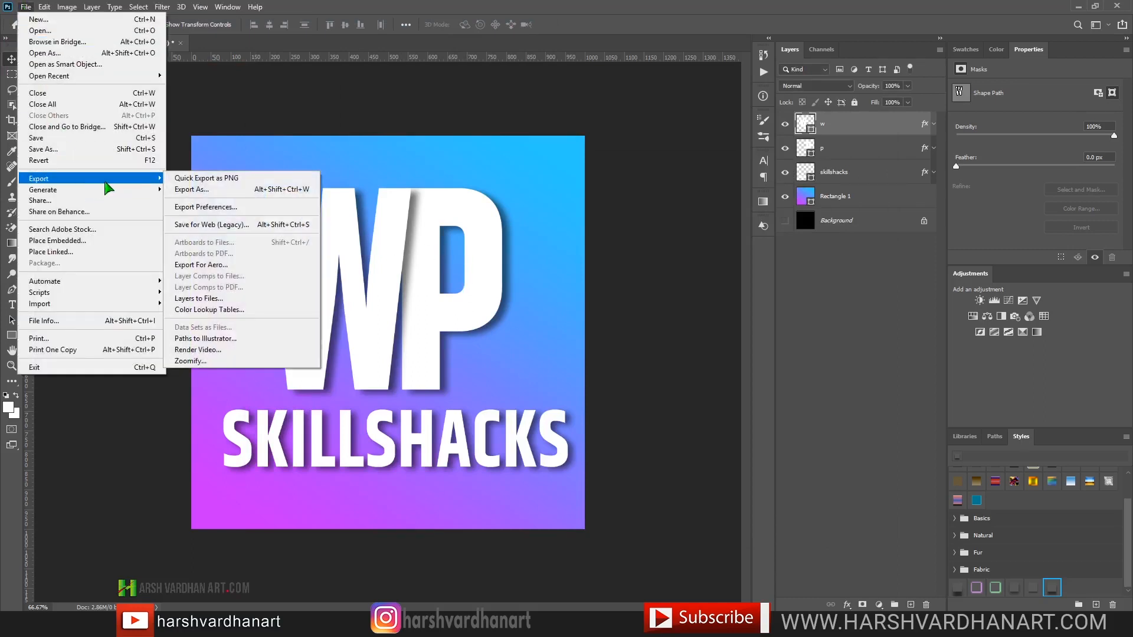
click(218, 195)
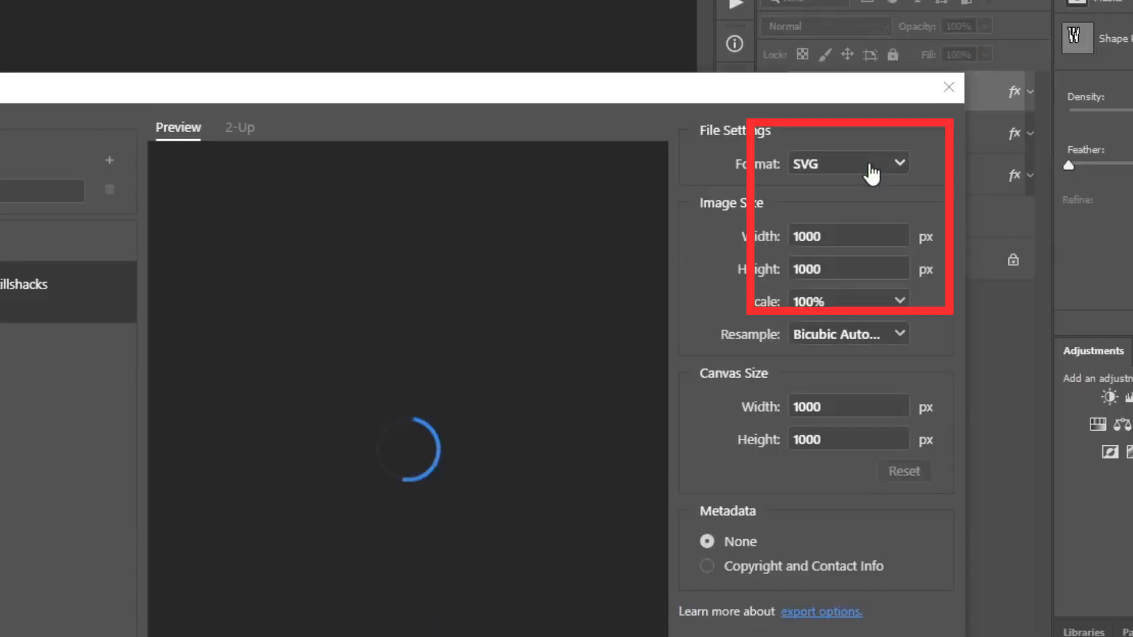
click(872, 172)
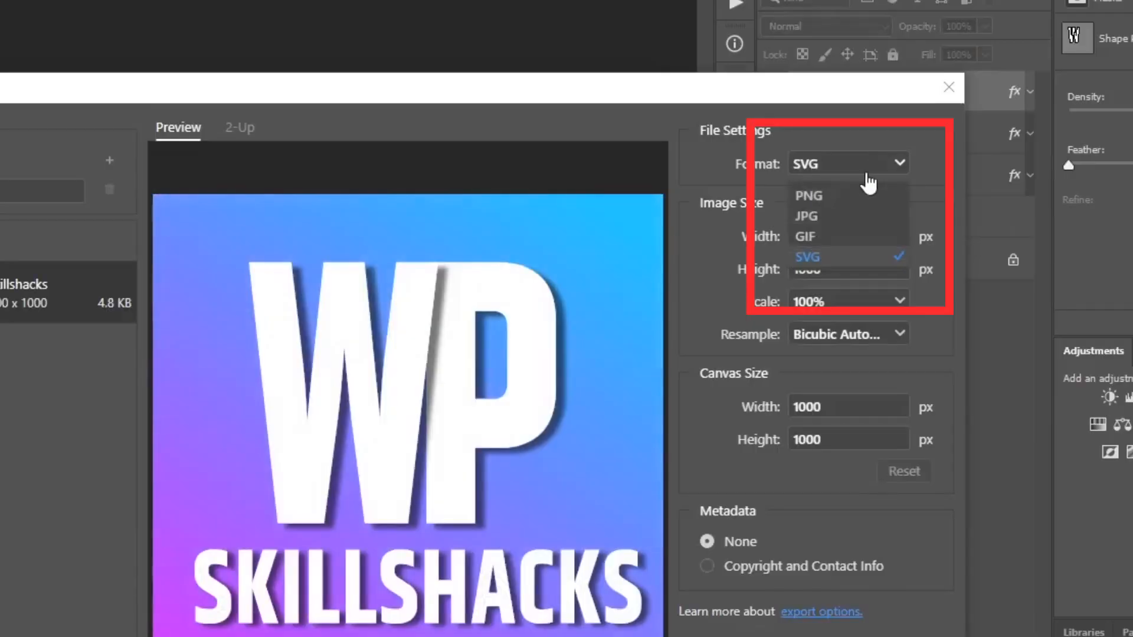
click(857, 219)
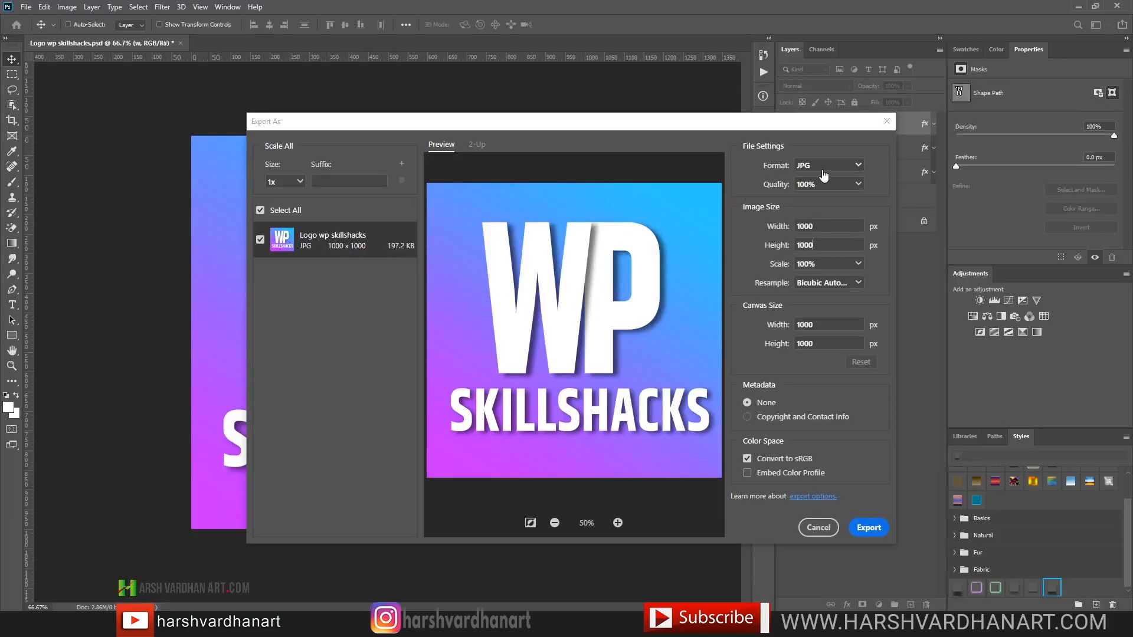
click(824, 176)
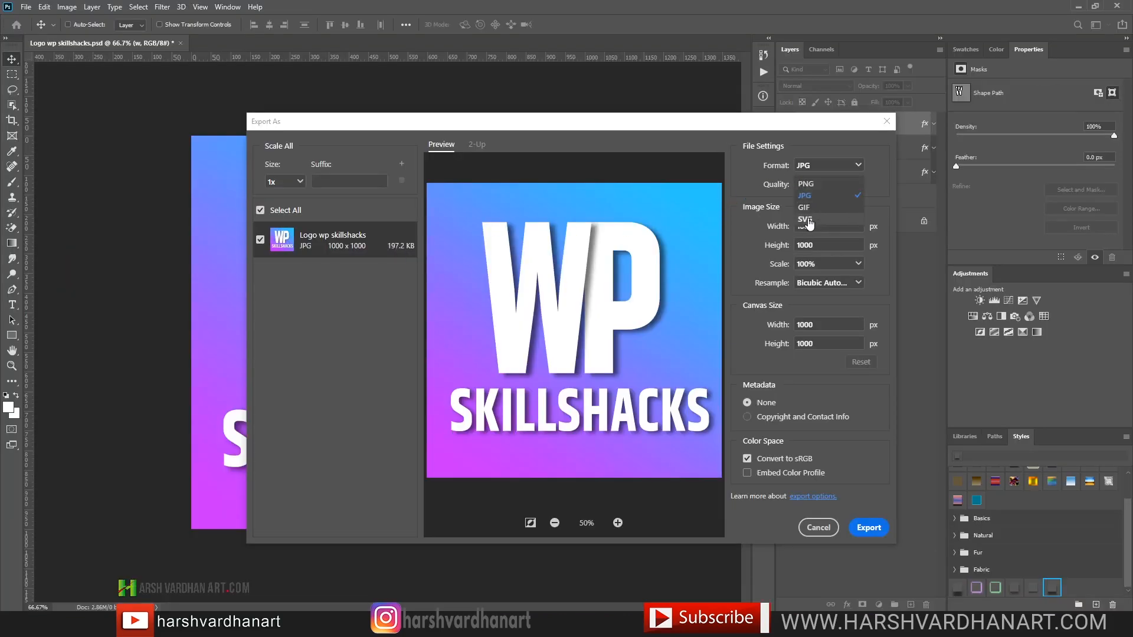
click(806, 218)
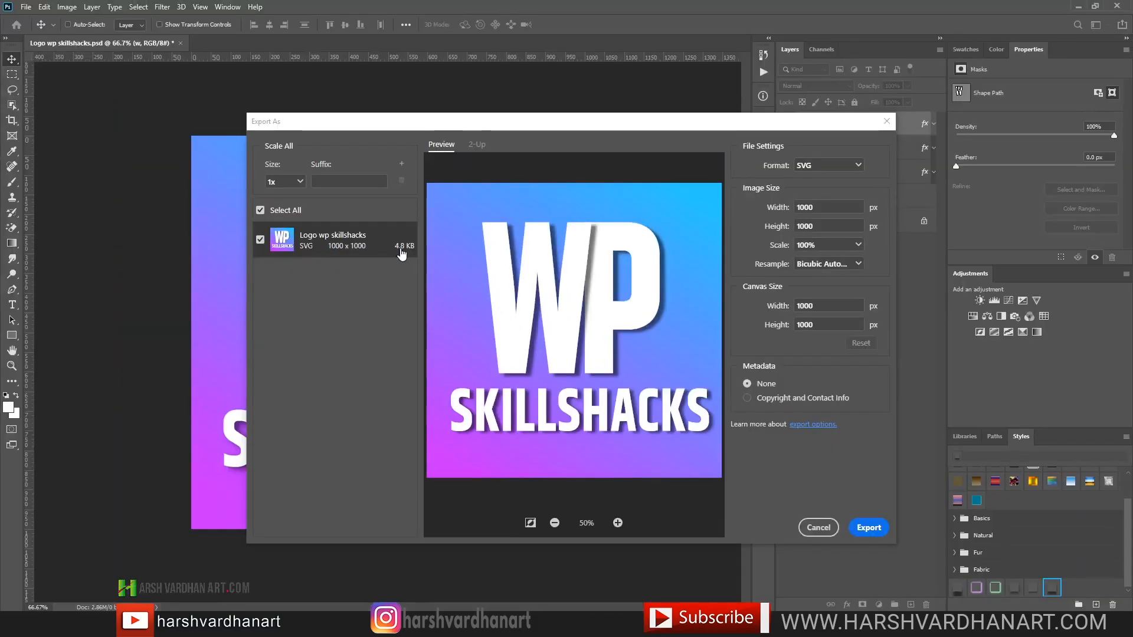
click(827, 168)
click(805, 196)
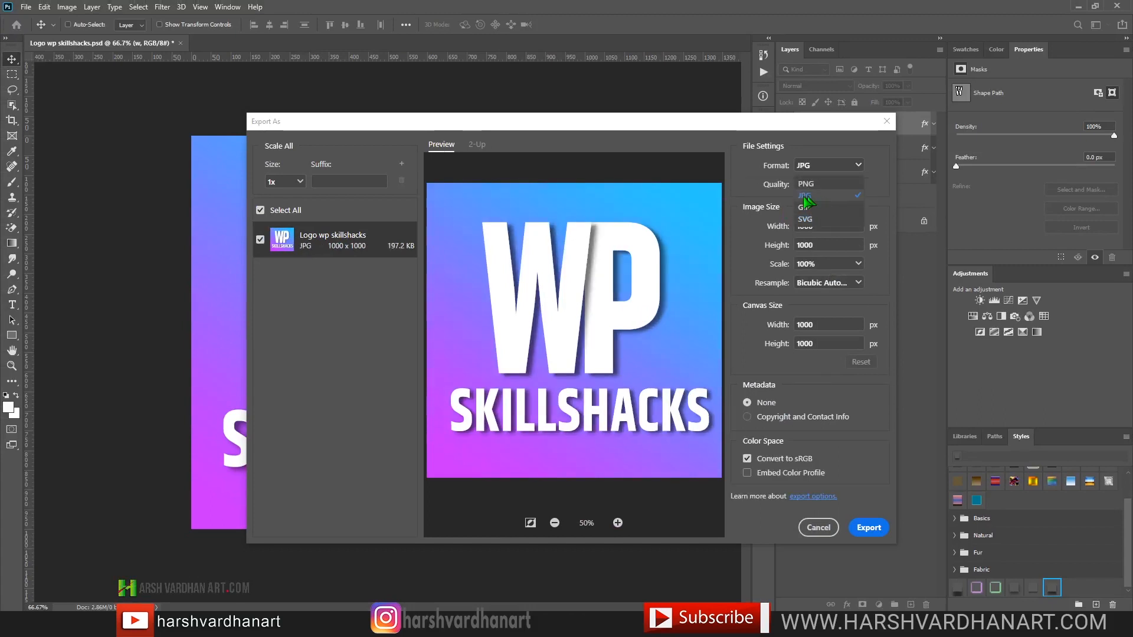
click(868, 531)
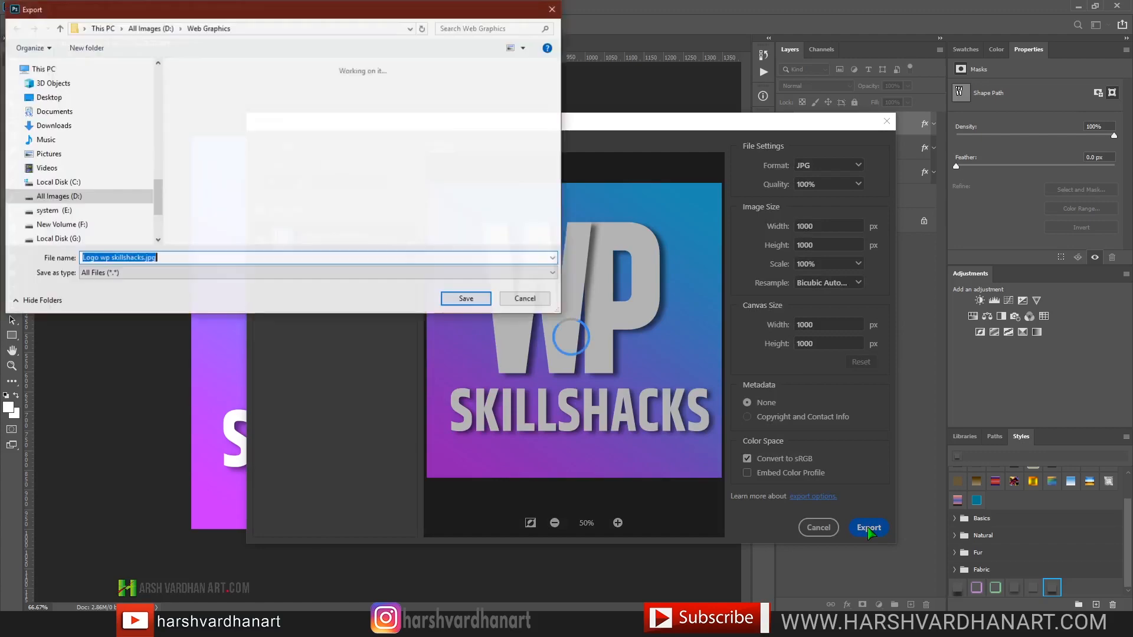
click(466, 299)
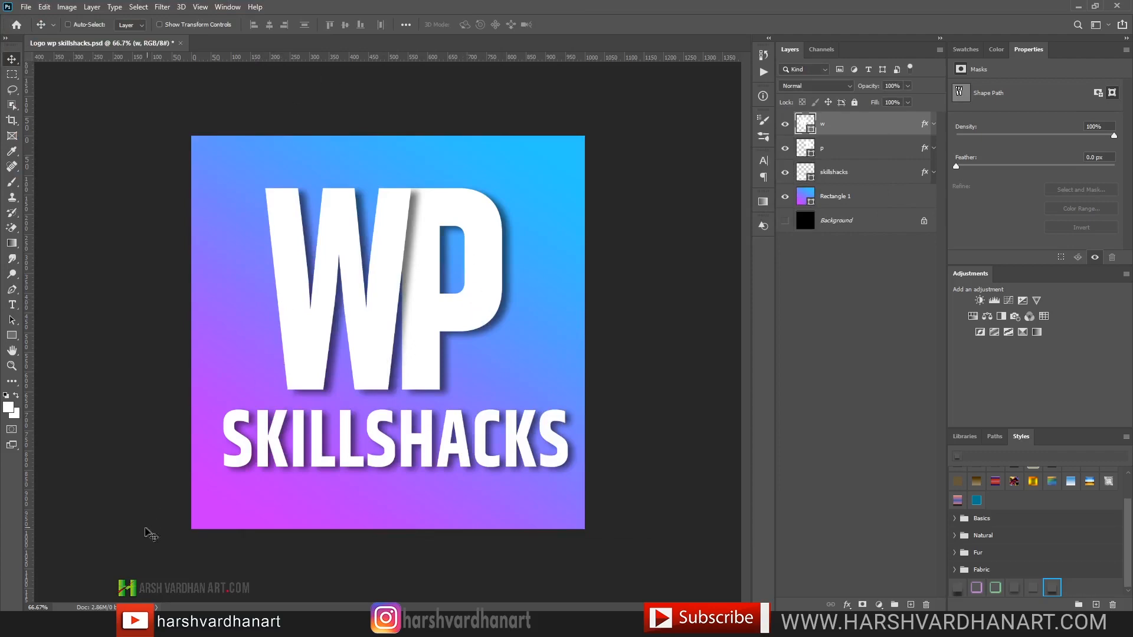
Switch to File Explorer, open the Web Graphics folder and view the exported Logo wp skillshacks.jpg.
key(alt+Tab)
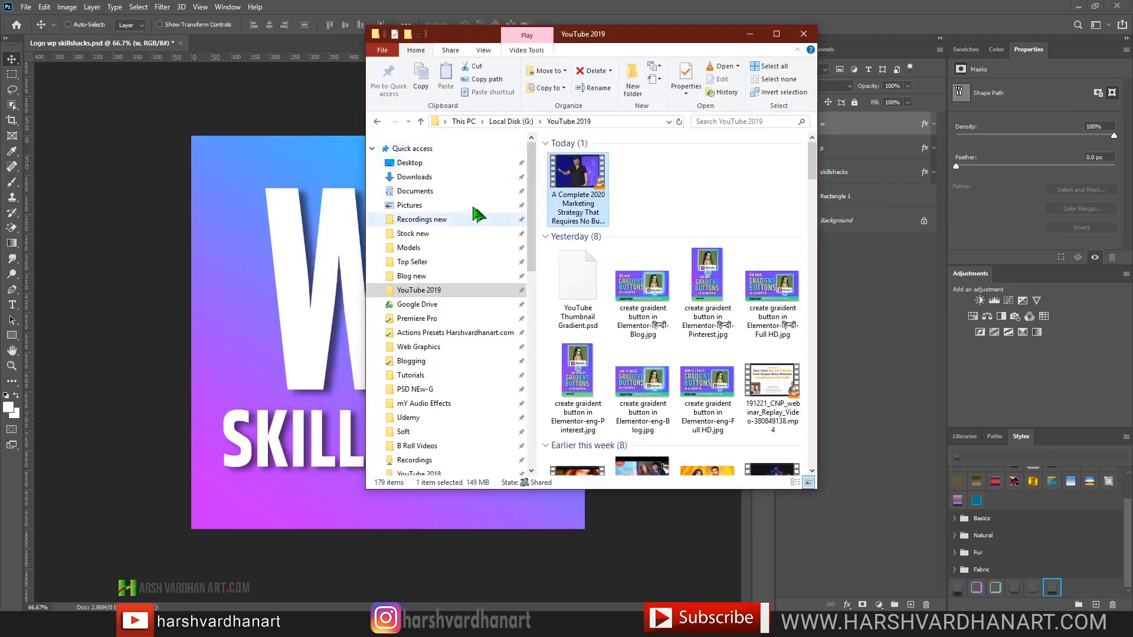
click(418, 347)
click(581, 213)
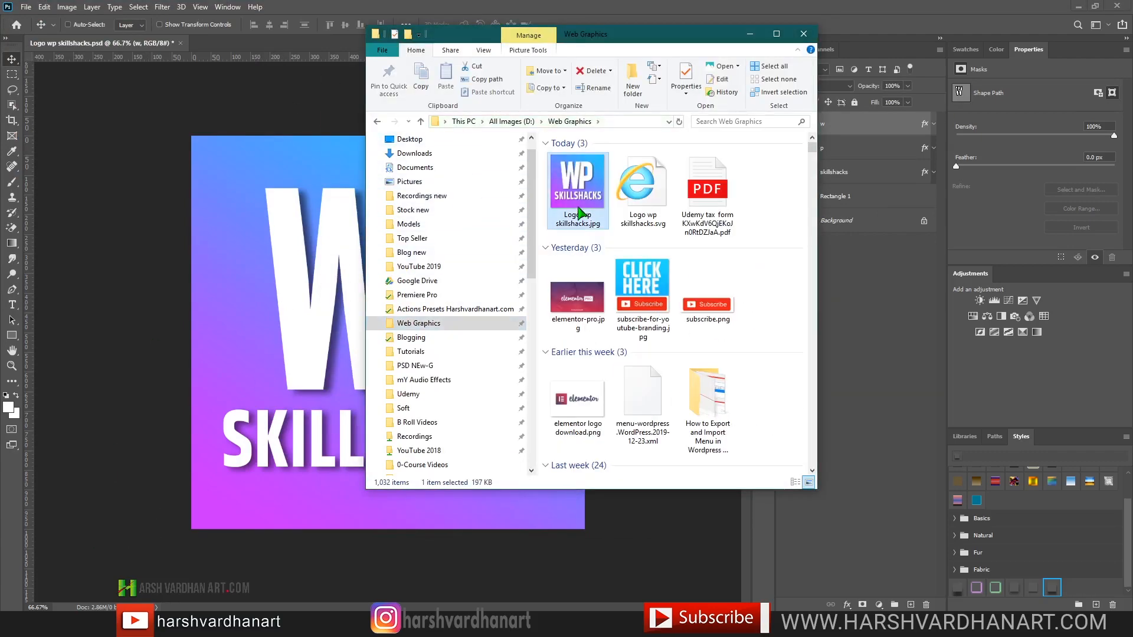
double_click(580, 212)
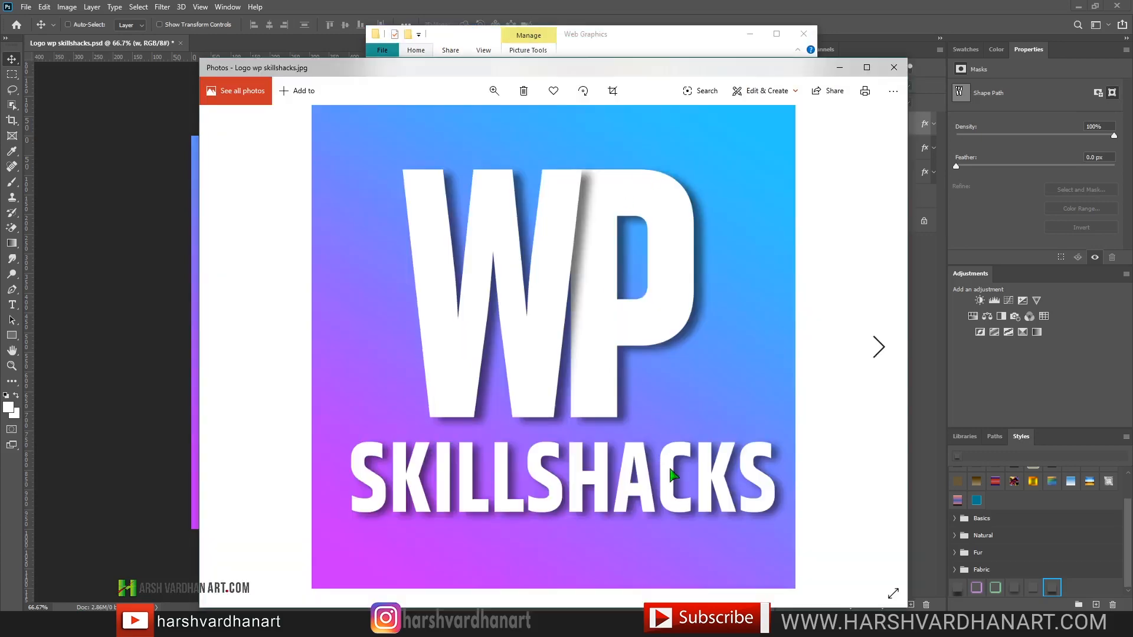
click(881, 349)
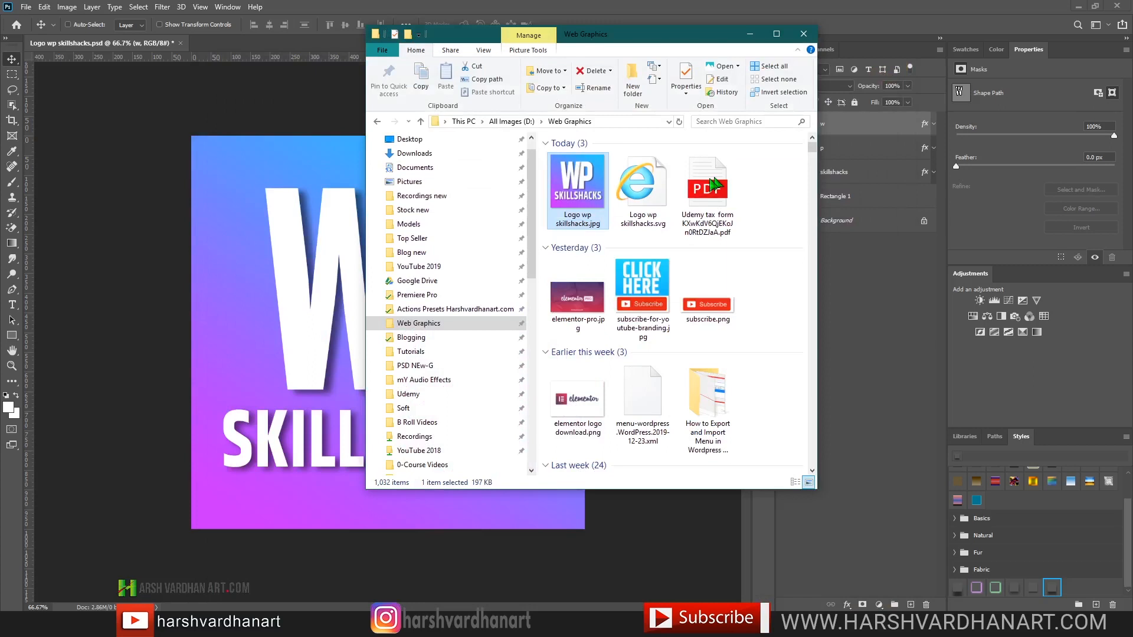
Open Logo wp skillshacks.svg in a maximized browser window to examine its shadows, then return to Photoshop.
click(654, 188)
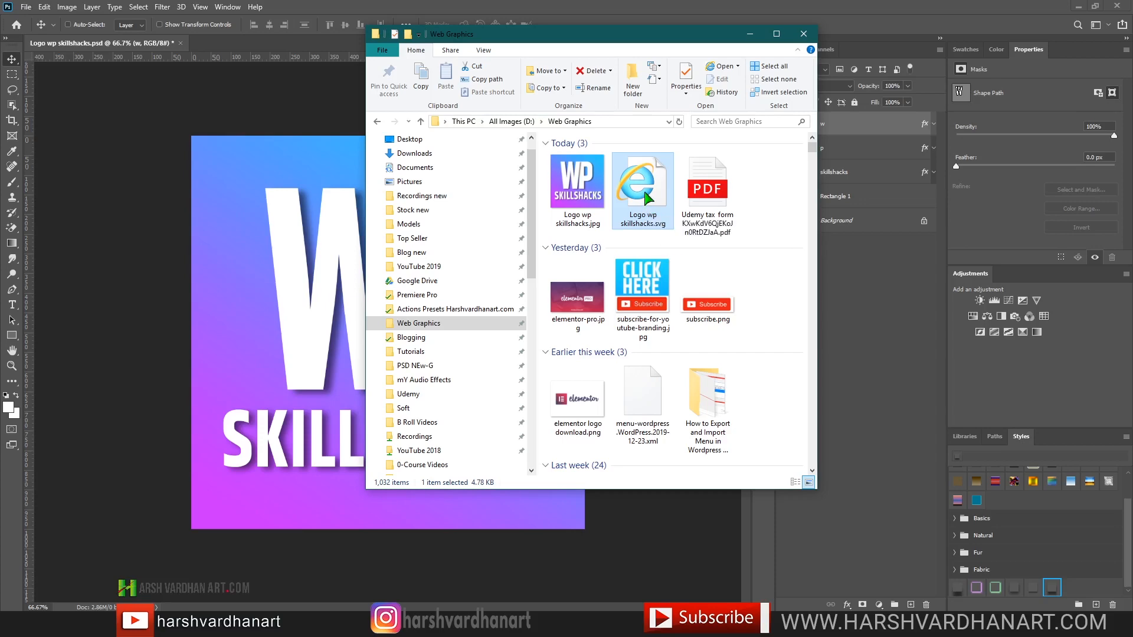
right_click(646, 194)
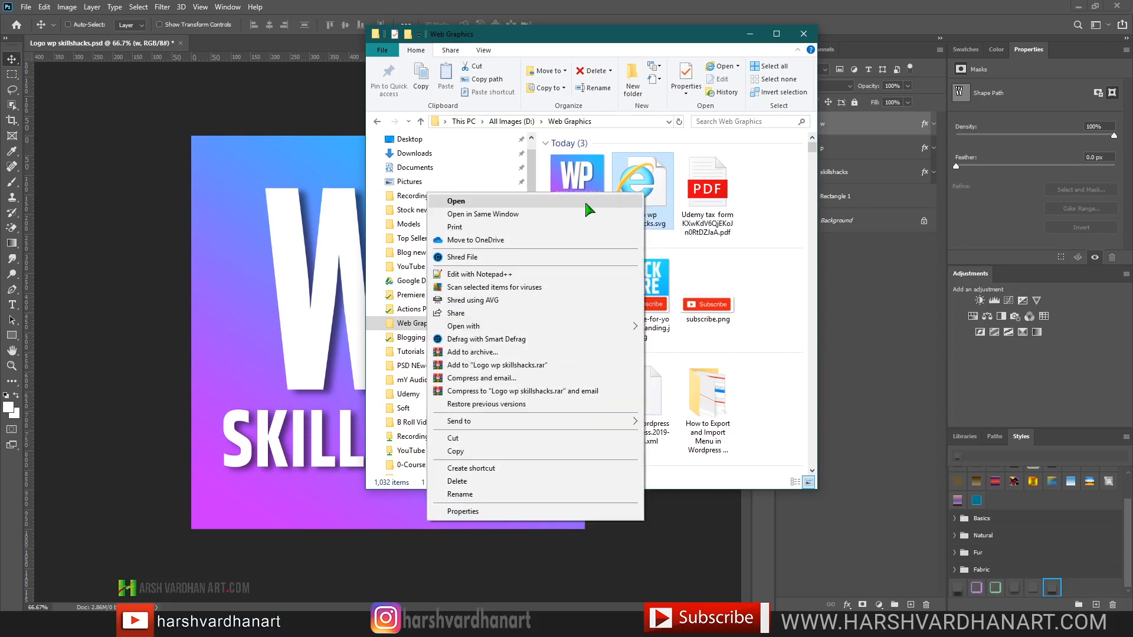
click(584, 200)
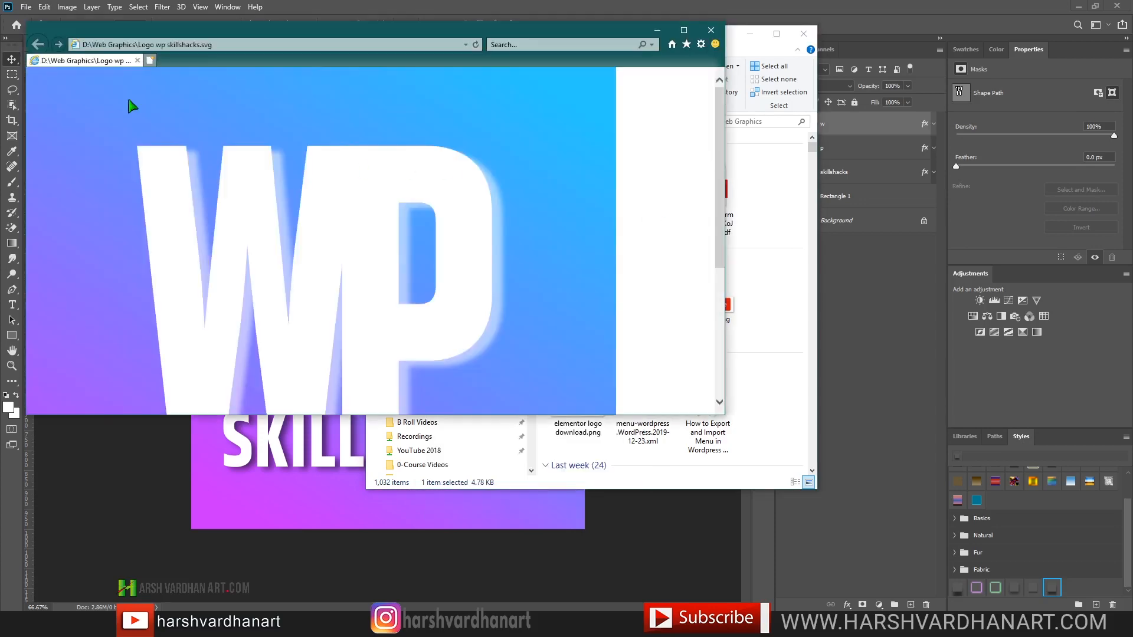
double_click(232, 30)
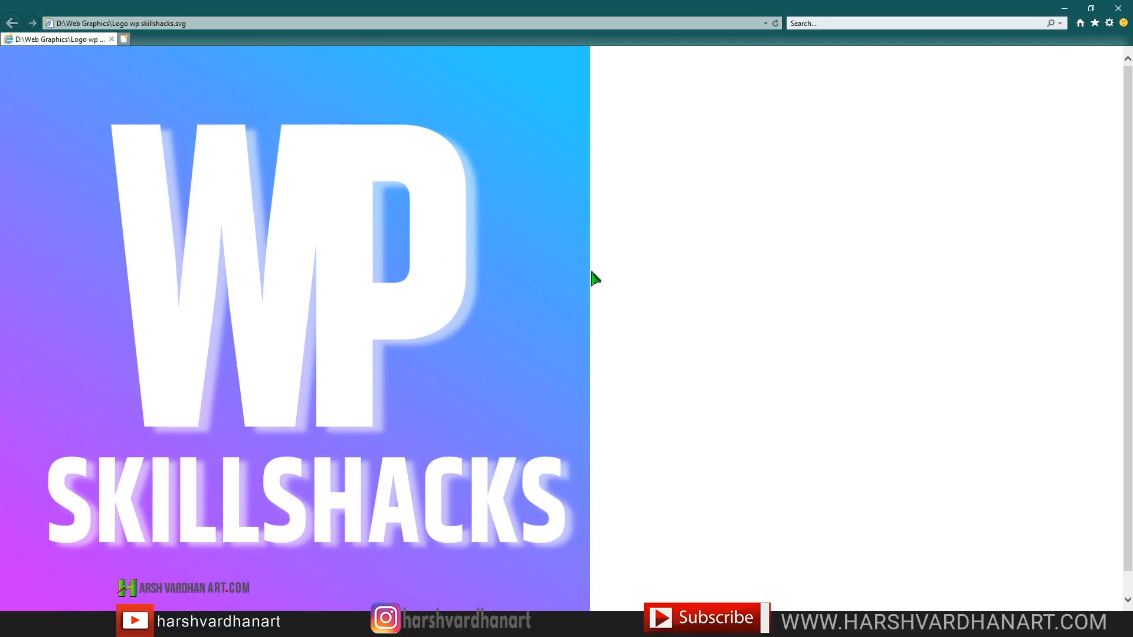
click(1118, 9)
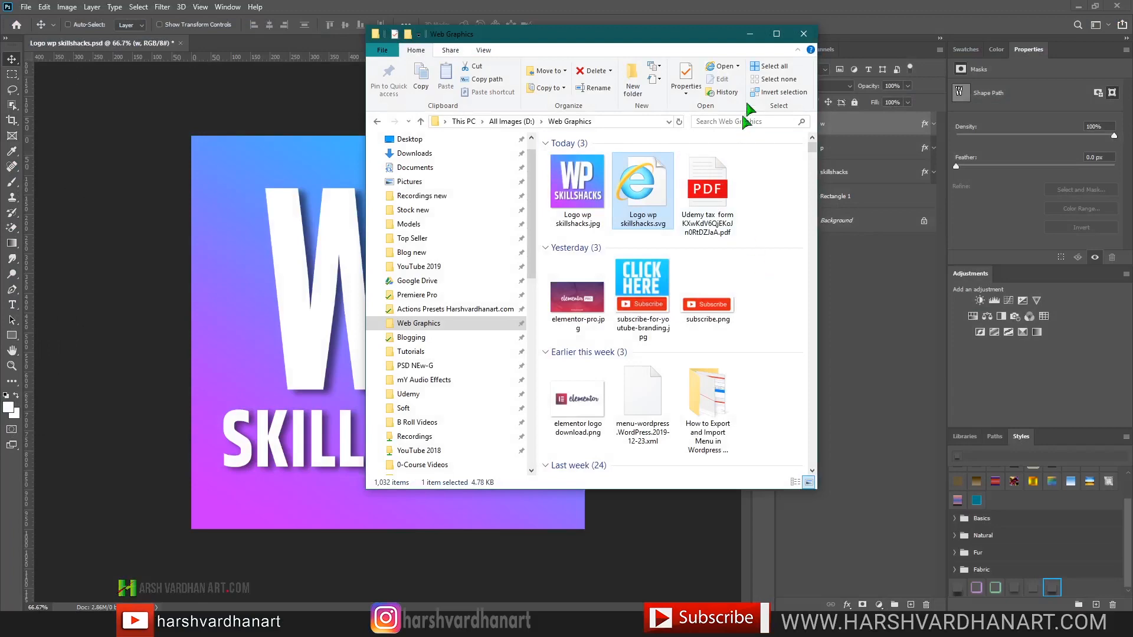
click(755, 33)
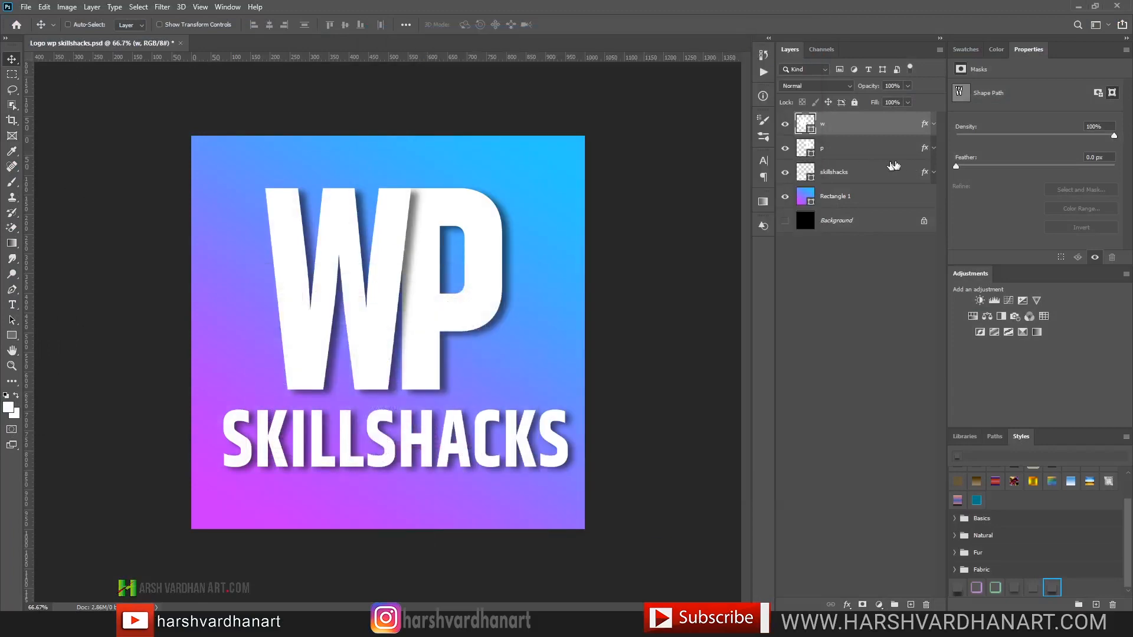
Clear the drop shadow layer styles from the skillshacks, p and w shape layers.
click(934, 125)
click(934, 171)
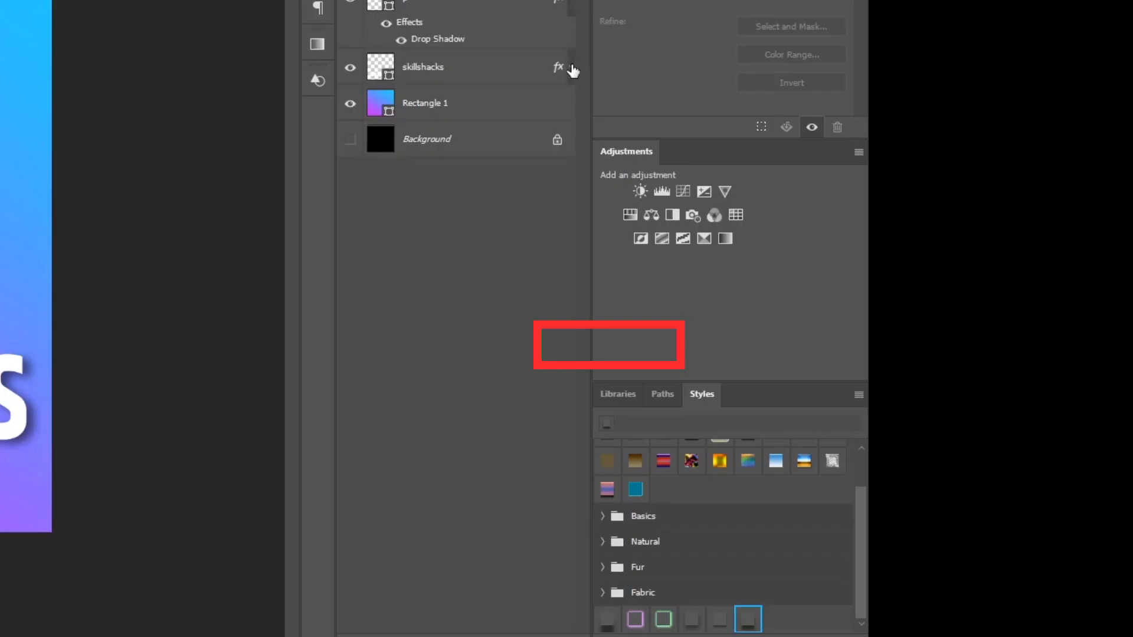
click(934, 218)
right_click(913, 223)
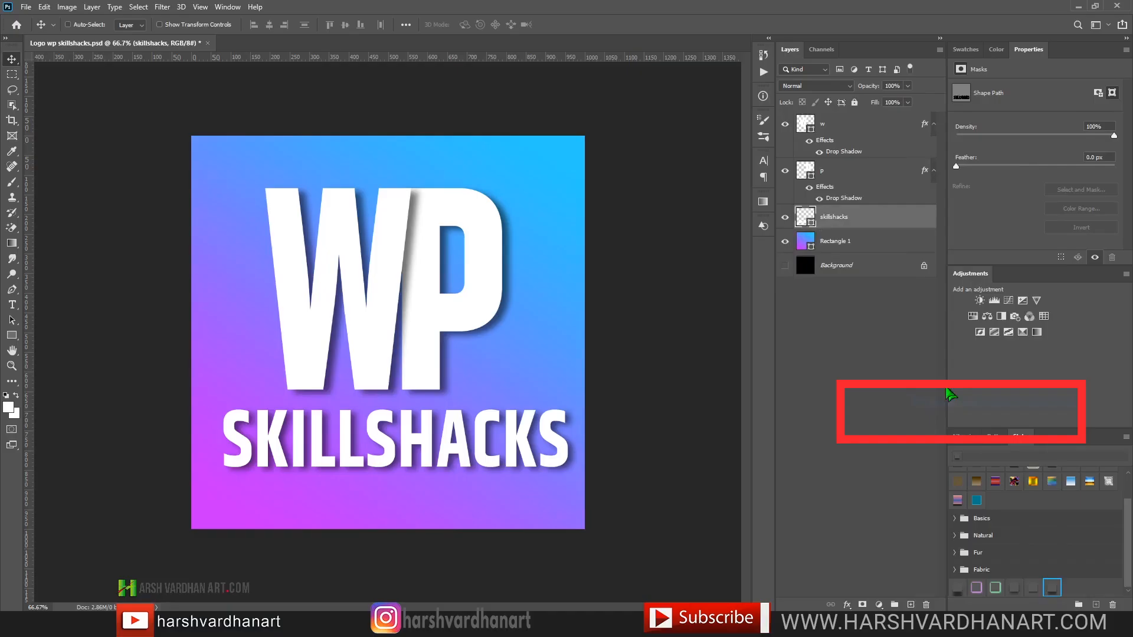
click(598, 344)
right_click(892, 187)
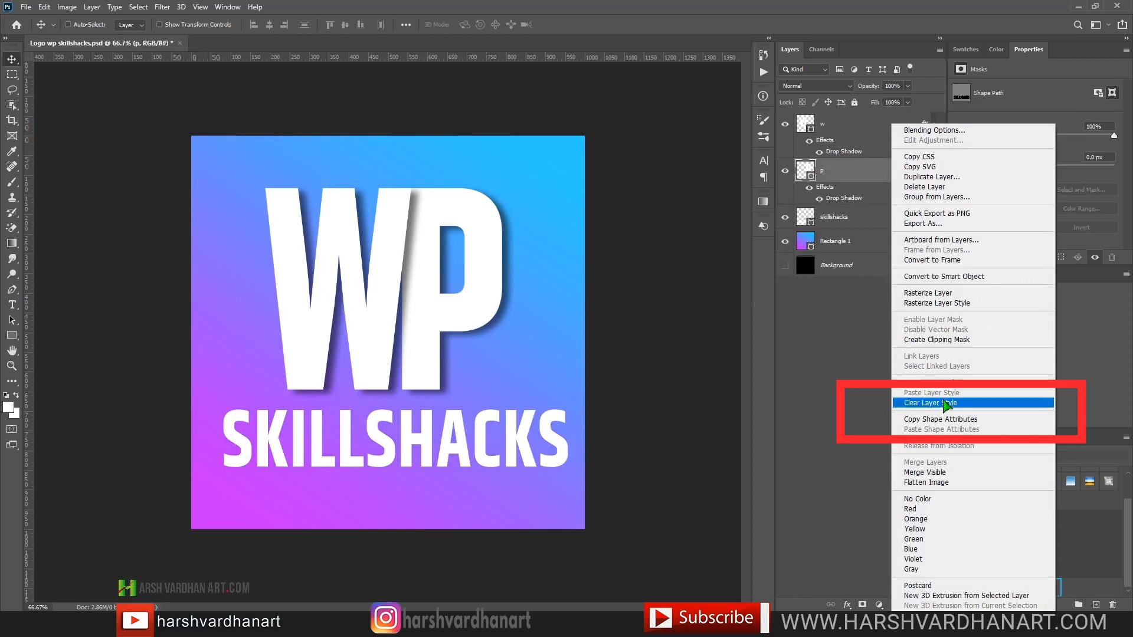
click(947, 403)
right_click(864, 125)
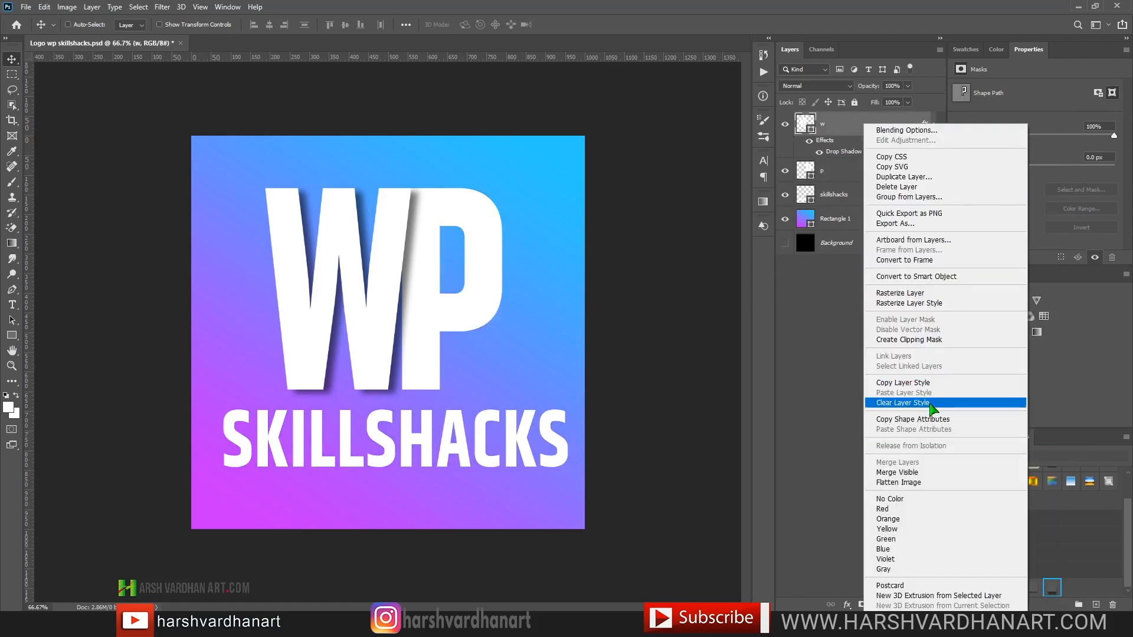
click(920, 403)
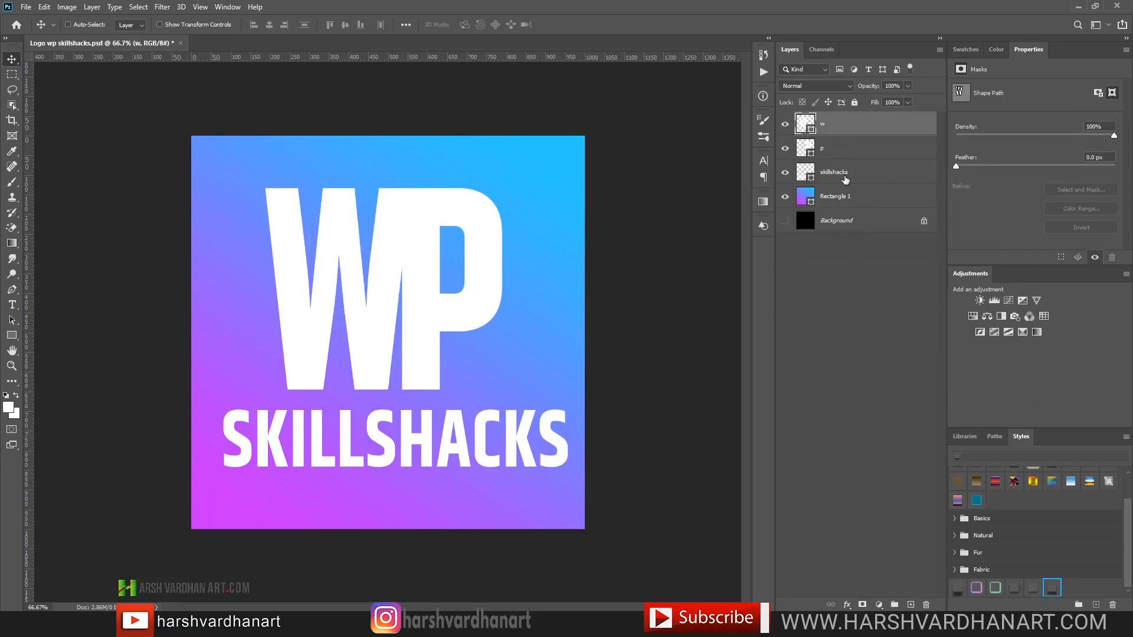
Group the w, p and skillshacks layers and name the group "type".
shift+click(853, 174)
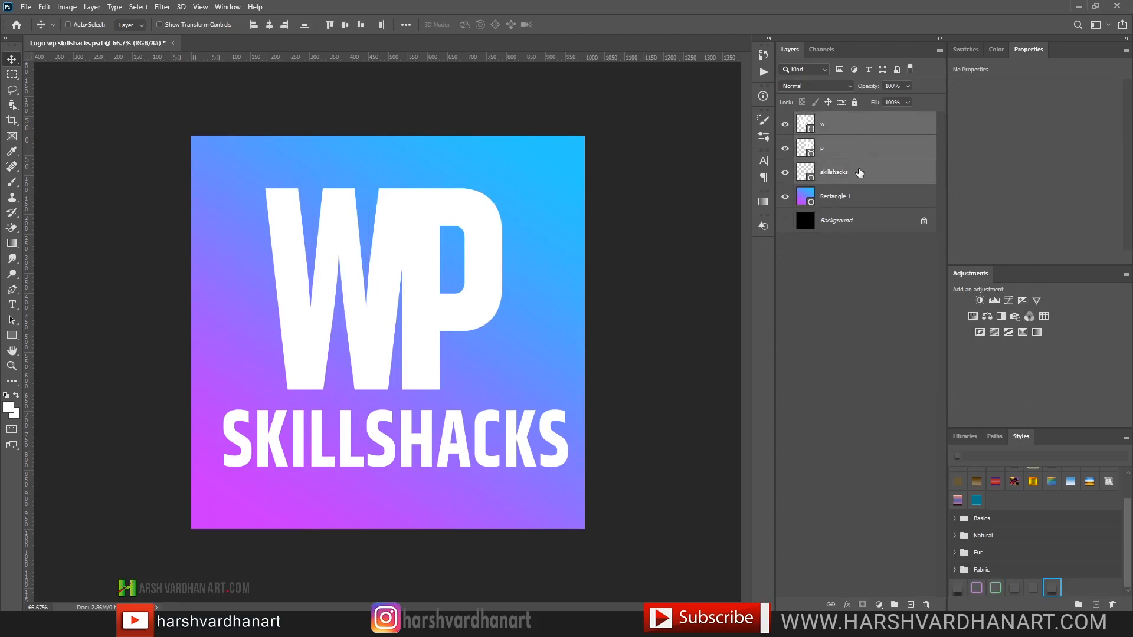
key(ctrl+g)
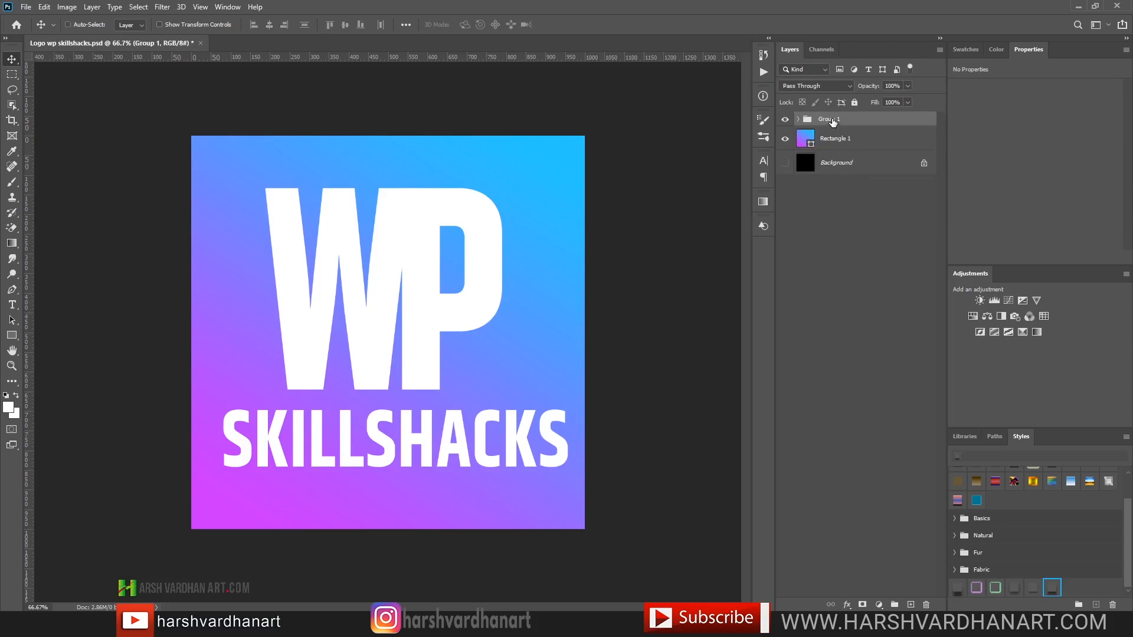
double_click(830, 119)
text(type)
key(Return)
Duplicate the type group and move the copy directly beneath the original group.
key(ctrl)
key(ctrl+j)
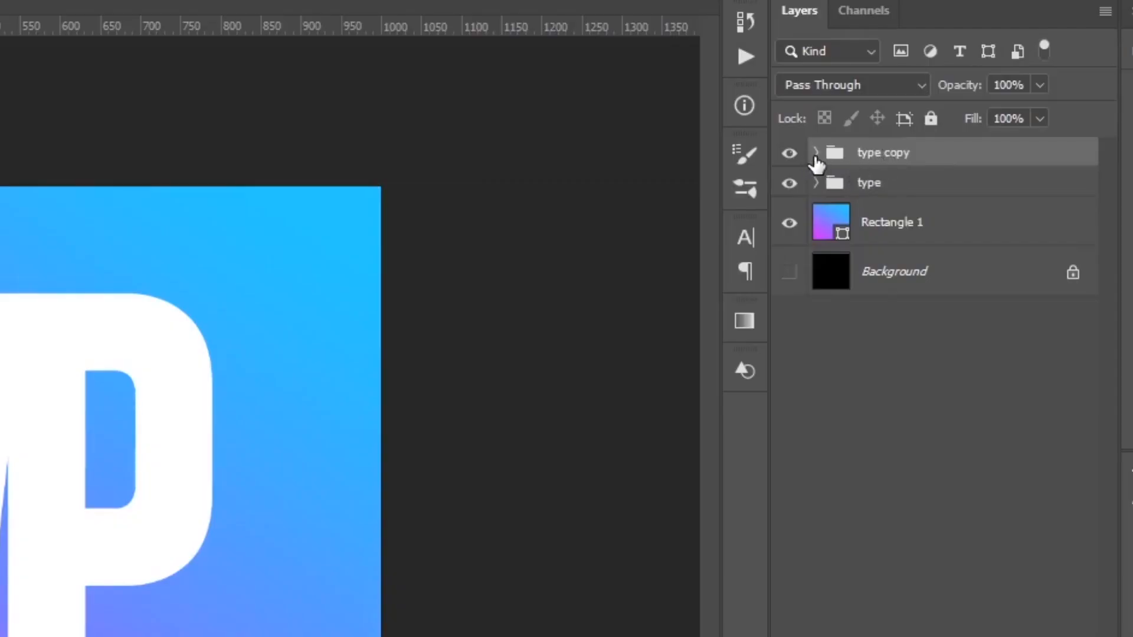
click(815, 153)
click(816, 155)
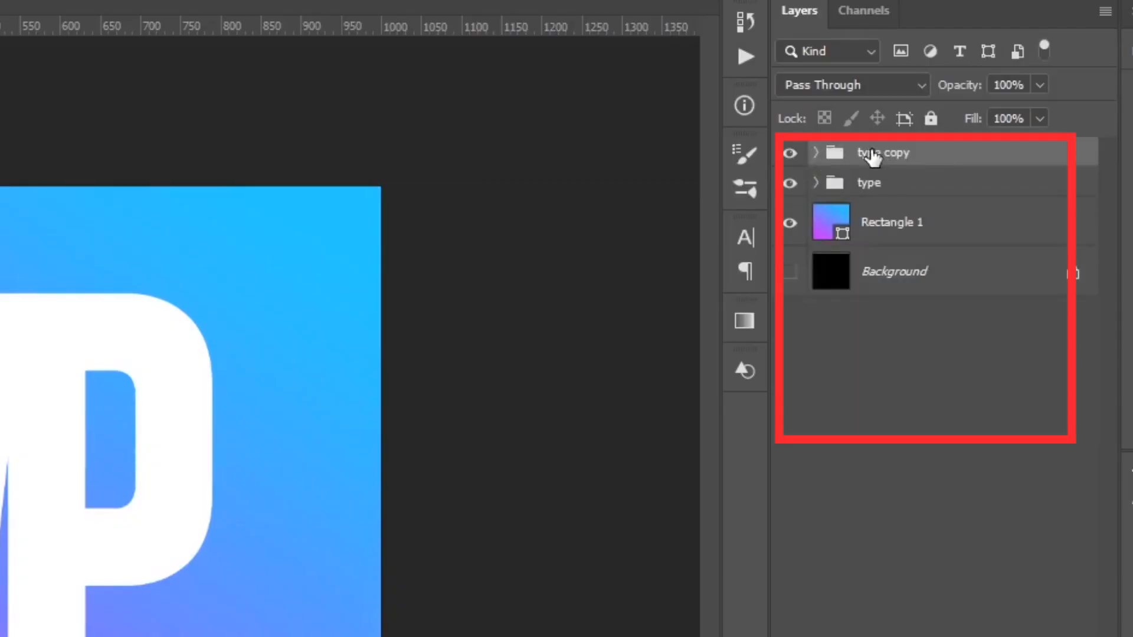
drag(873, 156, 879, 204)
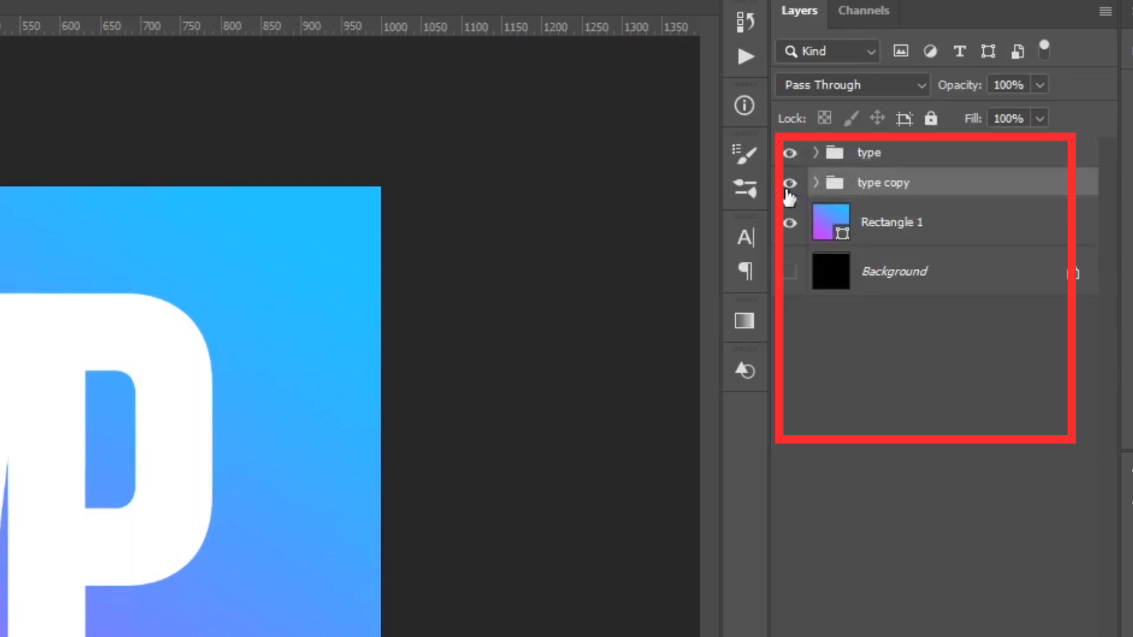
Recolor the w shape in the type copy group to black (#000000).
click(814, 184)
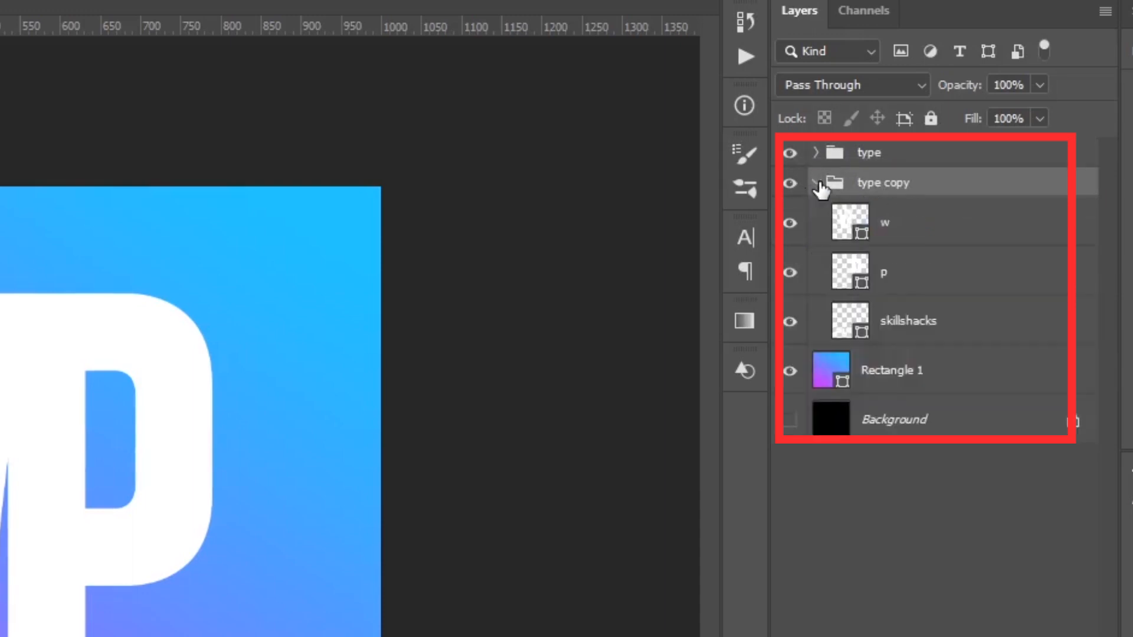
click(876, 239)
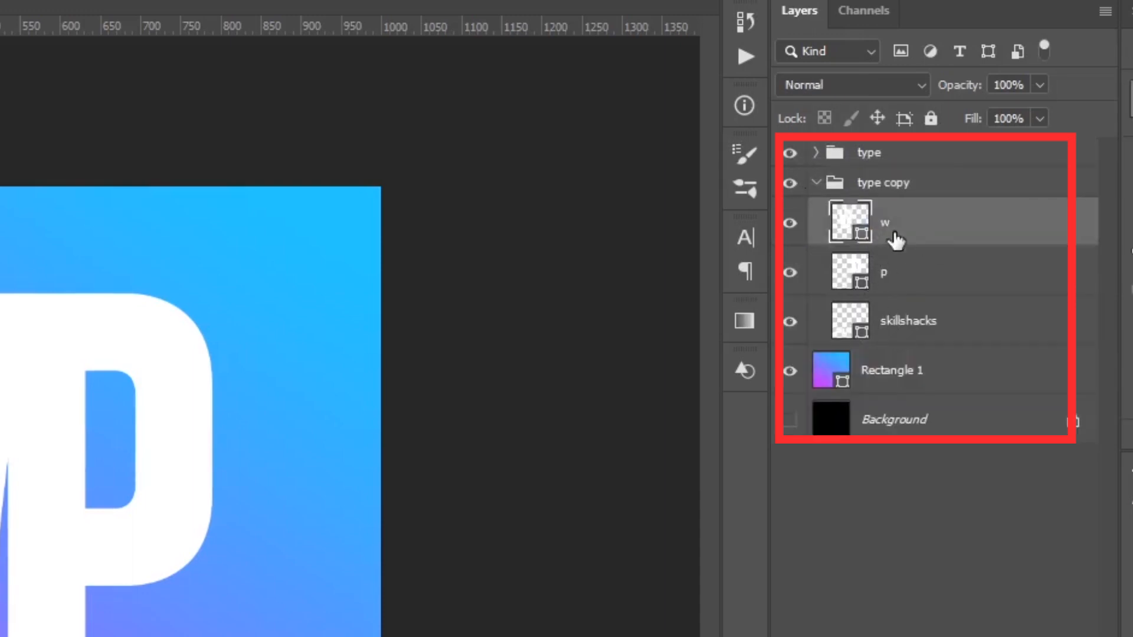
double_click(849, 226)
drag(708, 420, 667, 246)
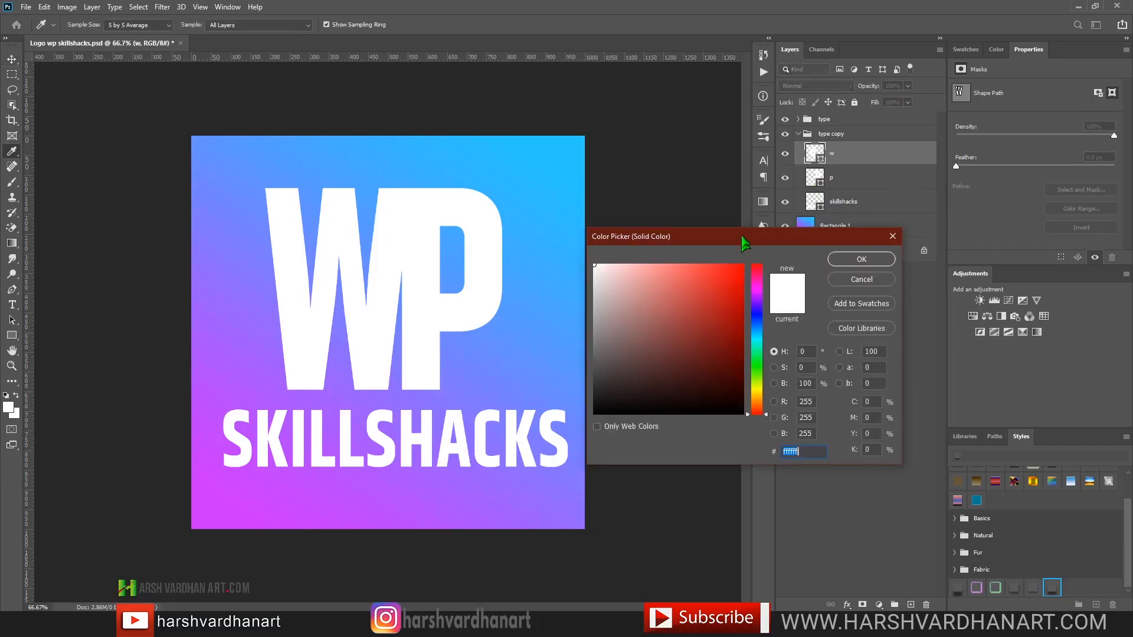
drag(721, 165, 792, 226)
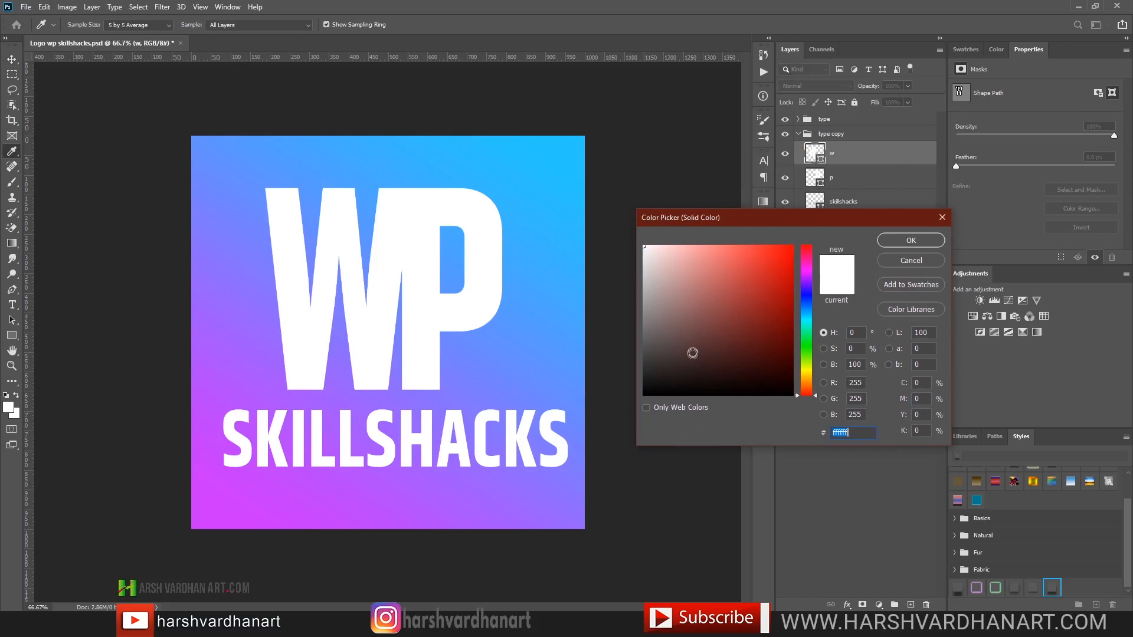
click(644, 354)
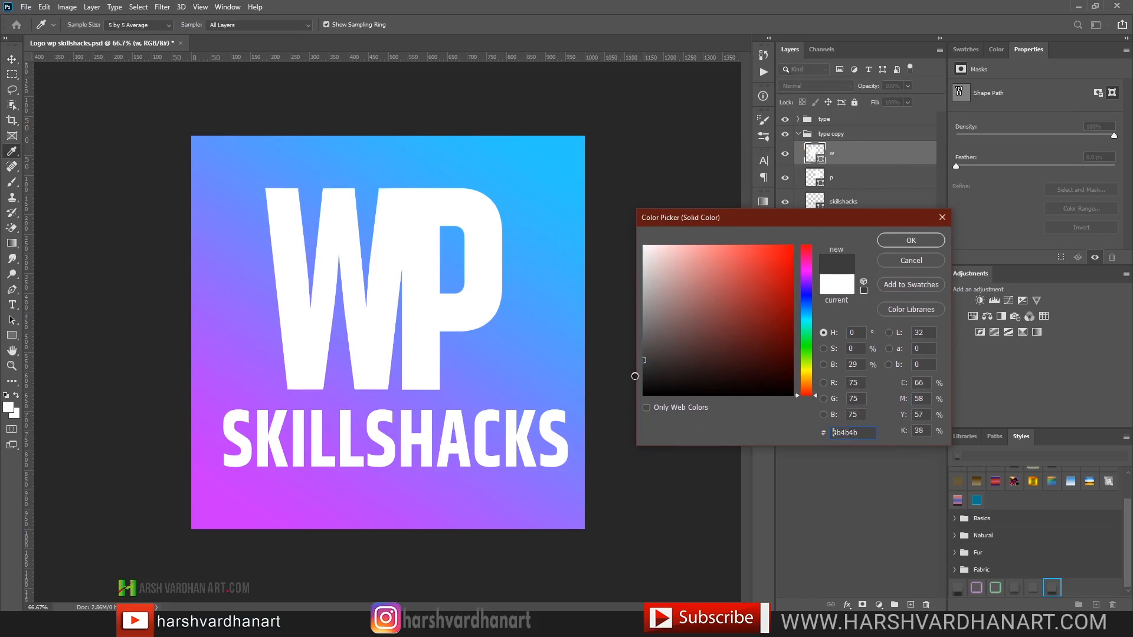
drag(634, 383, 636, 383)
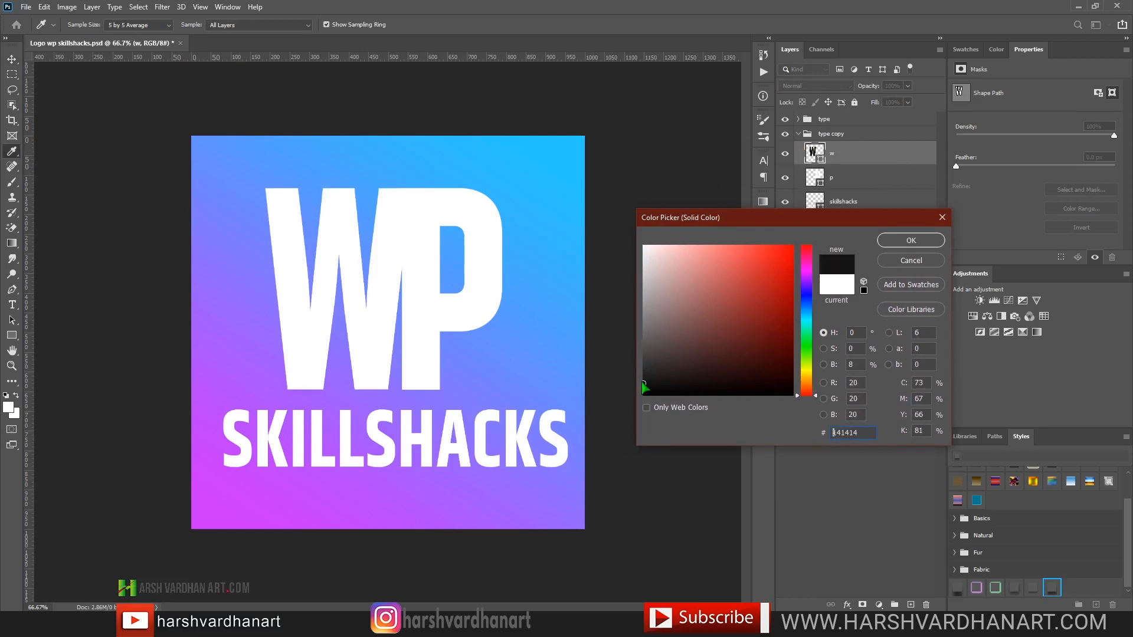
click(642, 395)
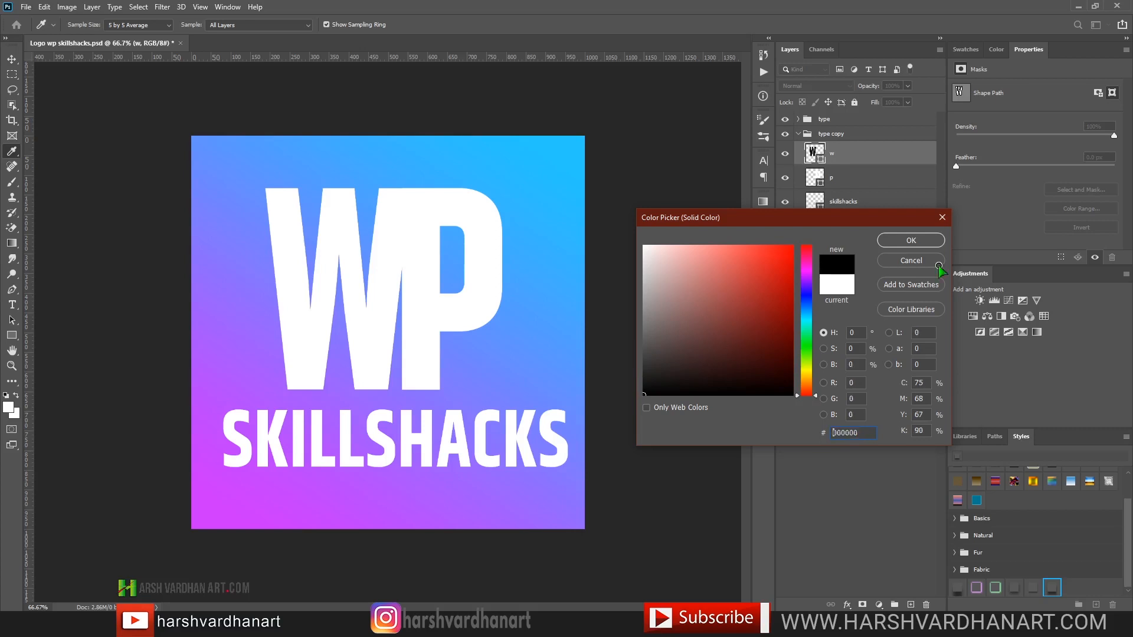
click(936, 243)
Recolor the p and skillshacks shapes in the type copy group to black.
click(818, 187)
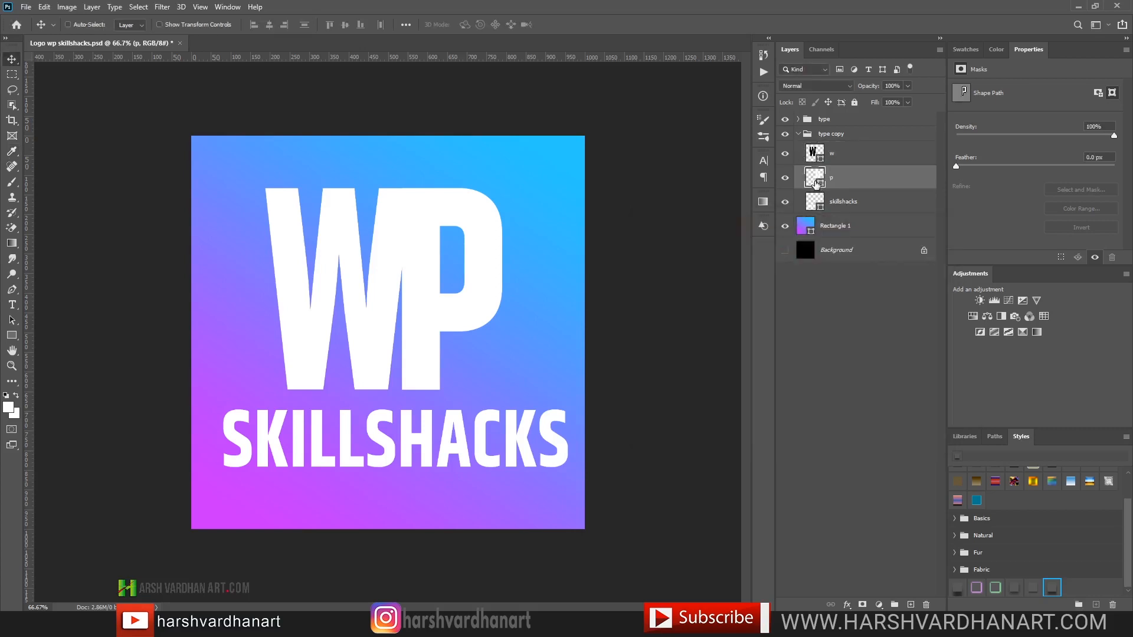
double_click(816, 184)
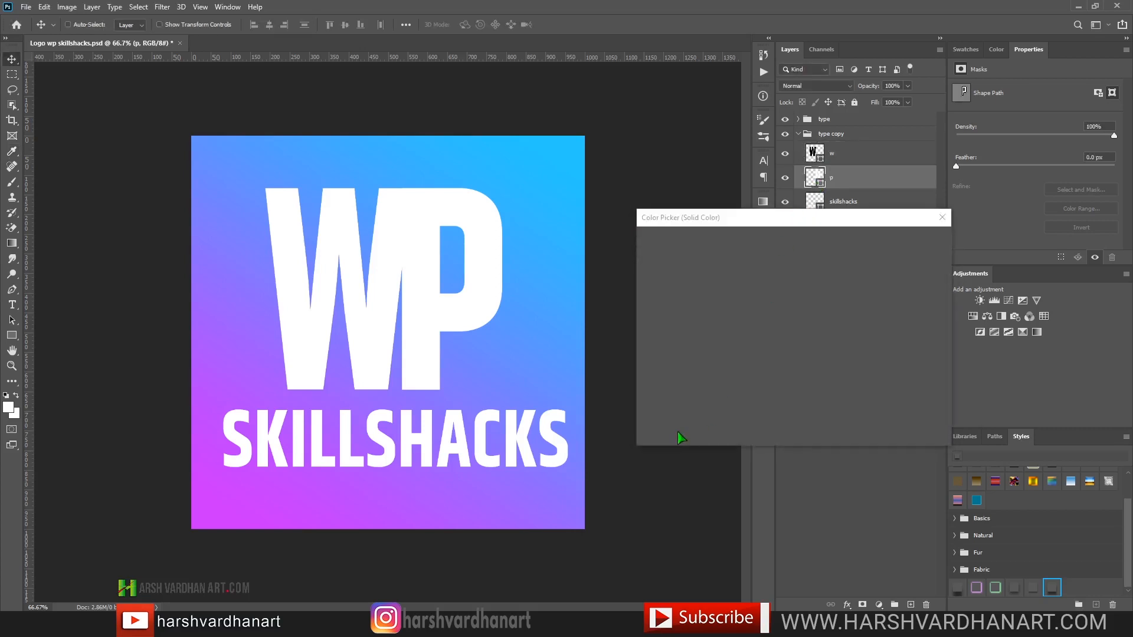
drag(647, 395, 632, 402)
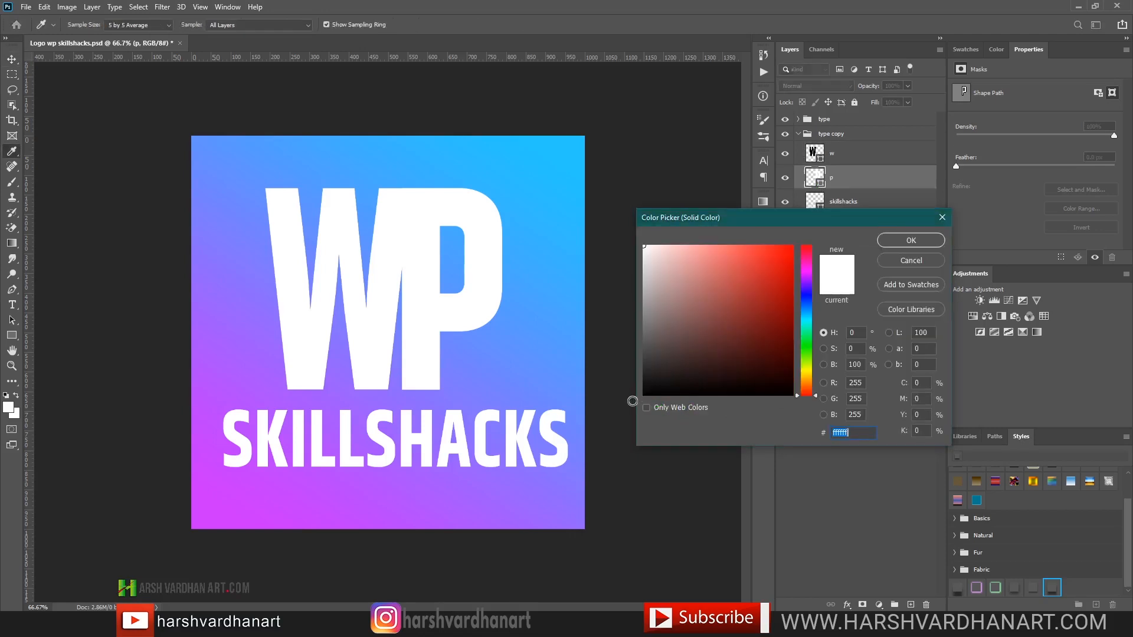
key(Return)
click(868, 204)
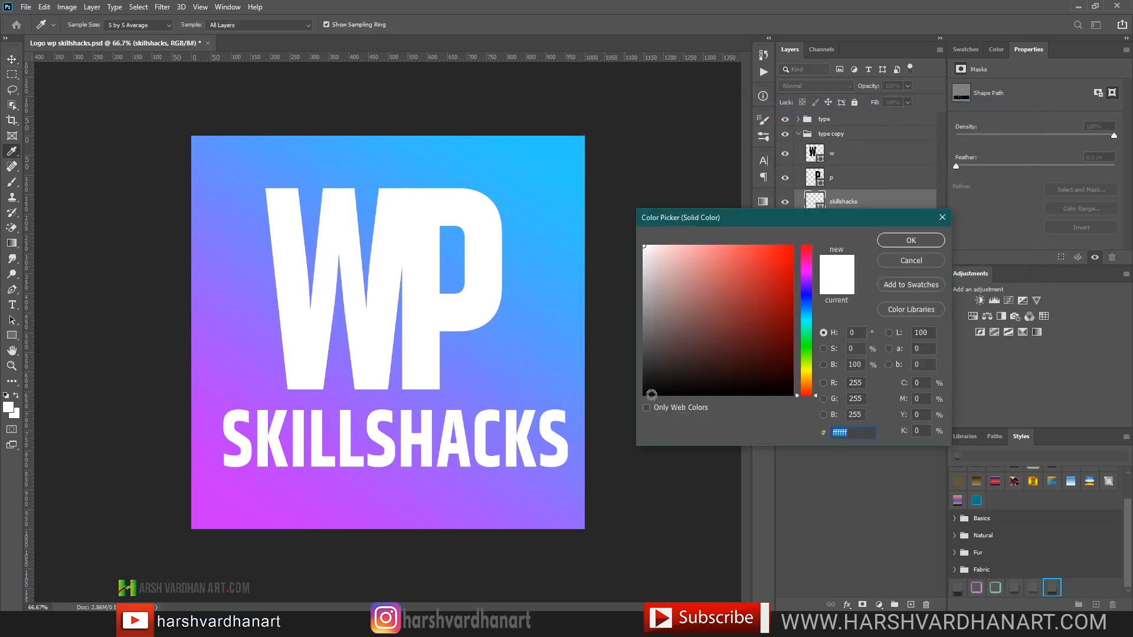
click(646, 393)
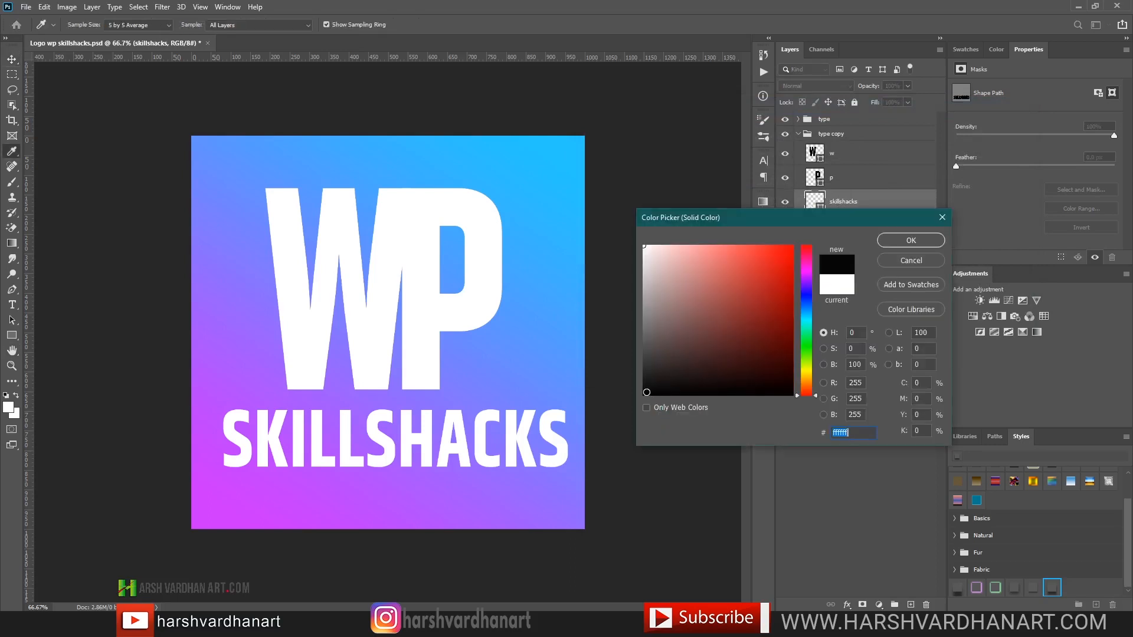
click(904, 244)
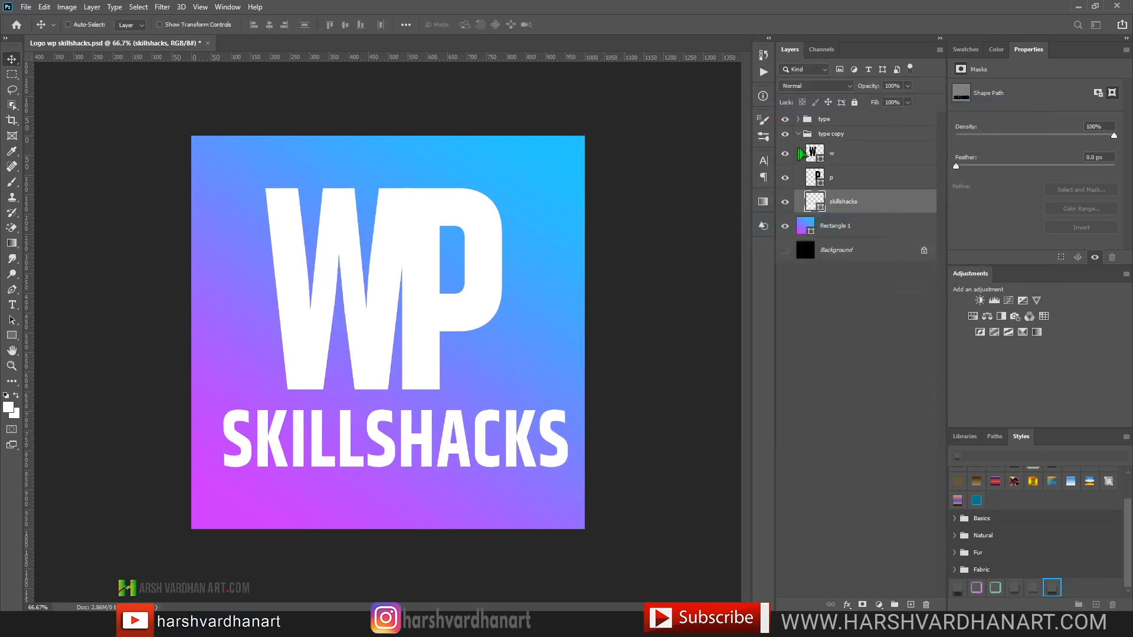
Lower the type copy group's opacity to 58% with the type group temporarily hidden, then show the type group again.
click(787, 121)
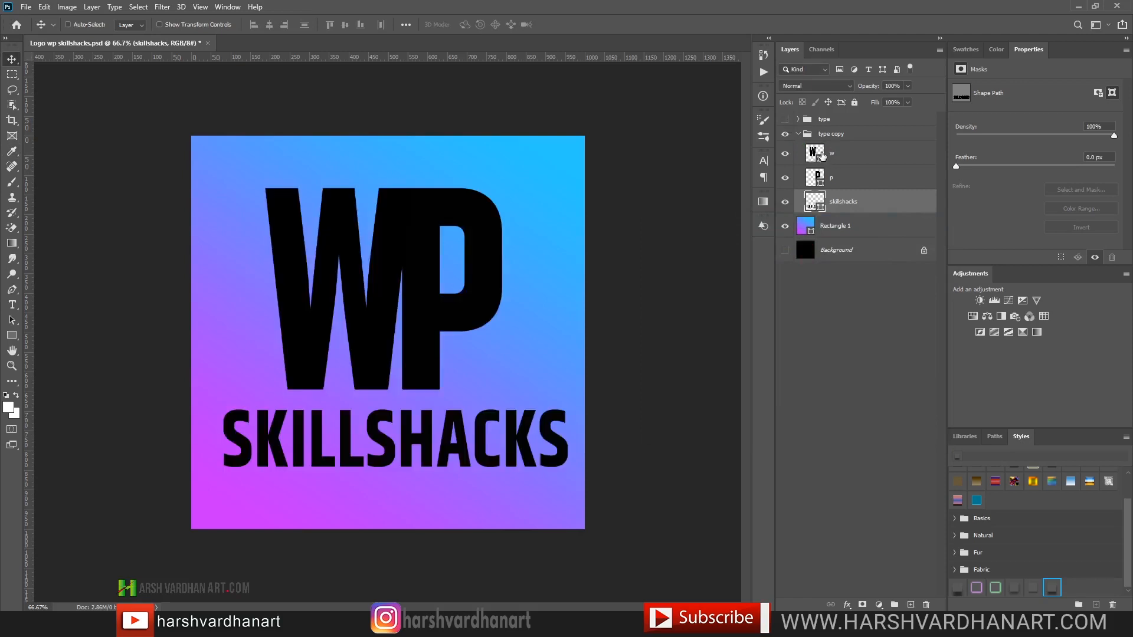
click(821, 155)
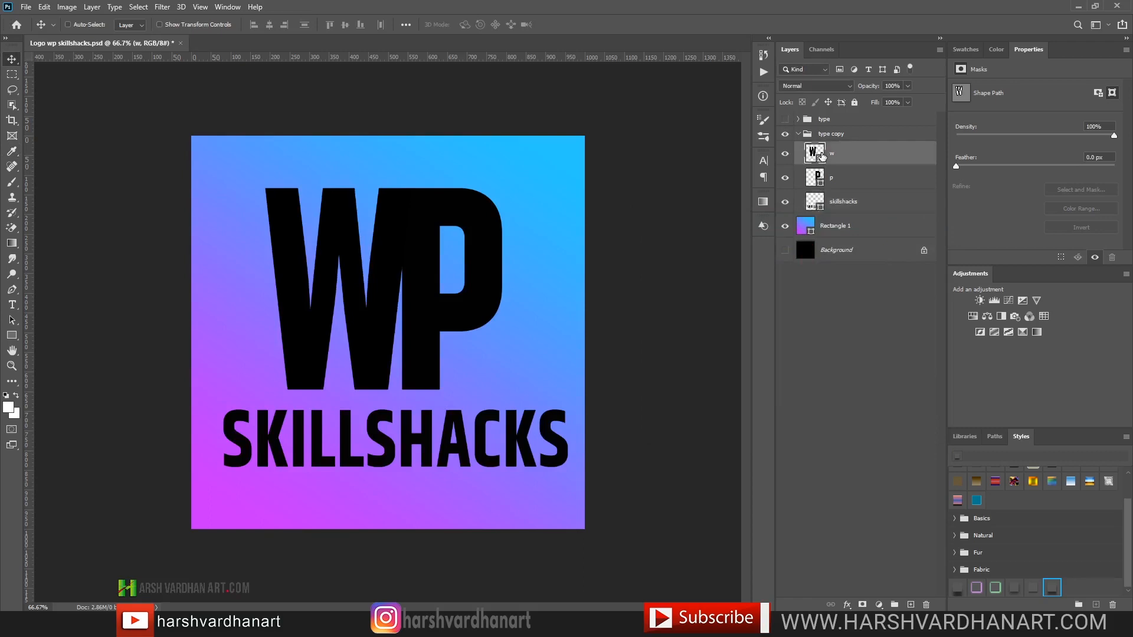
shift+click(828, 202)
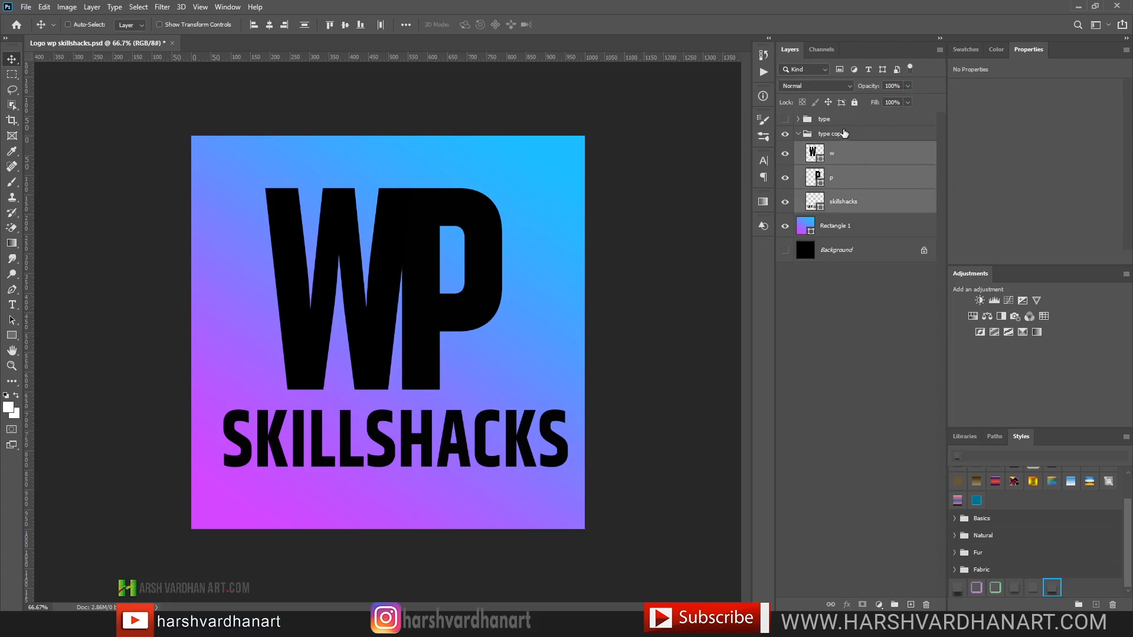
click(846, 134)
click(908, 86)
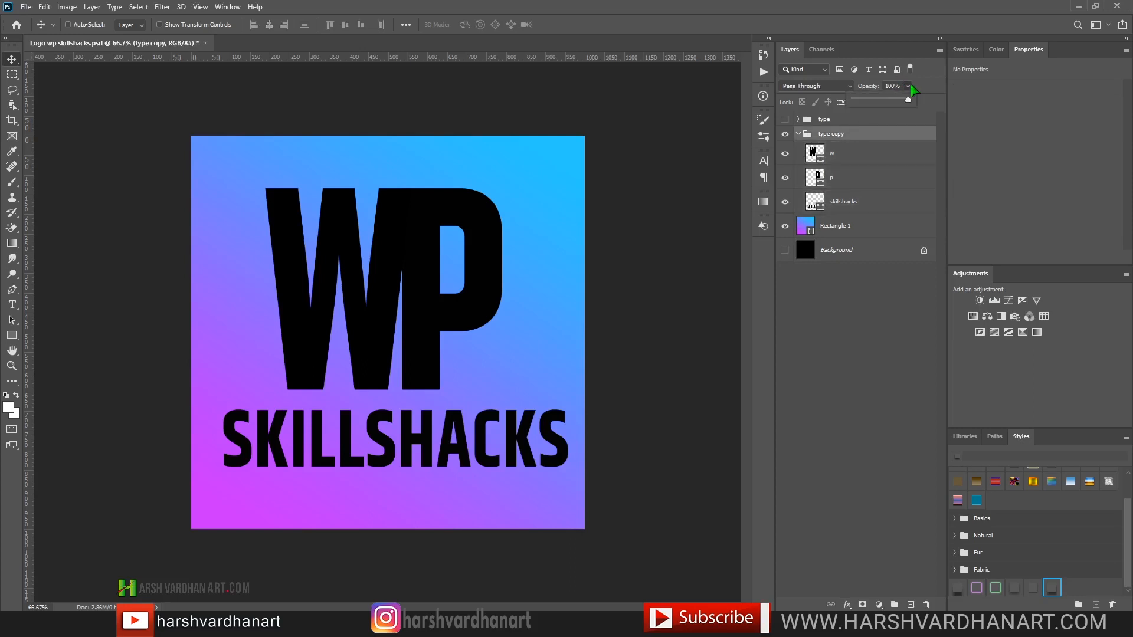
drag(898, 99, 885, 100)
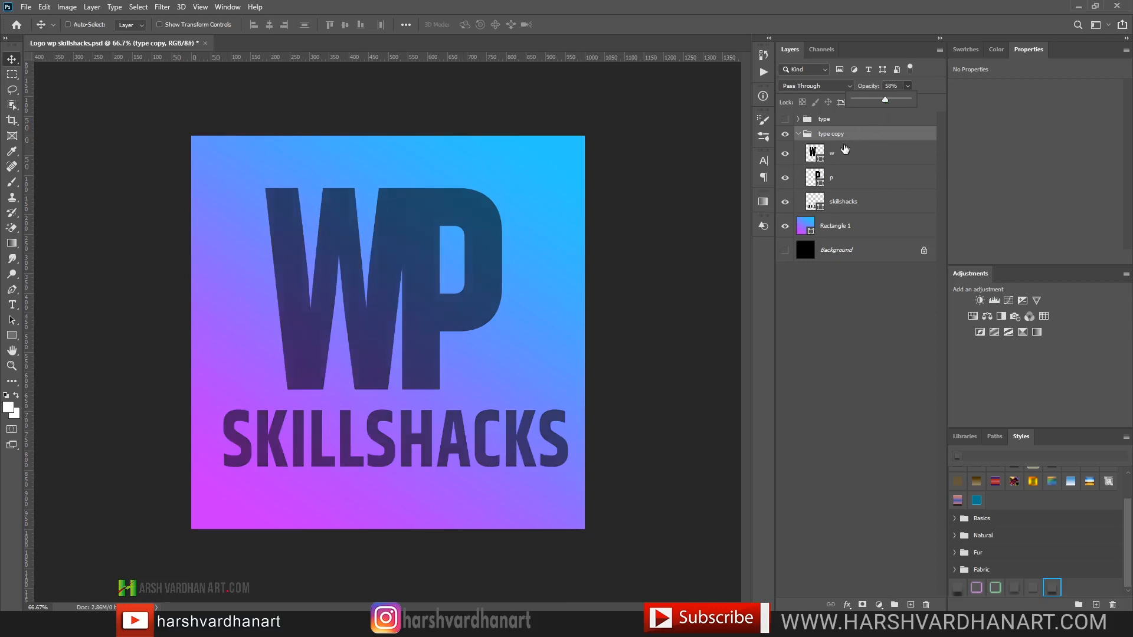
click(785, 119)
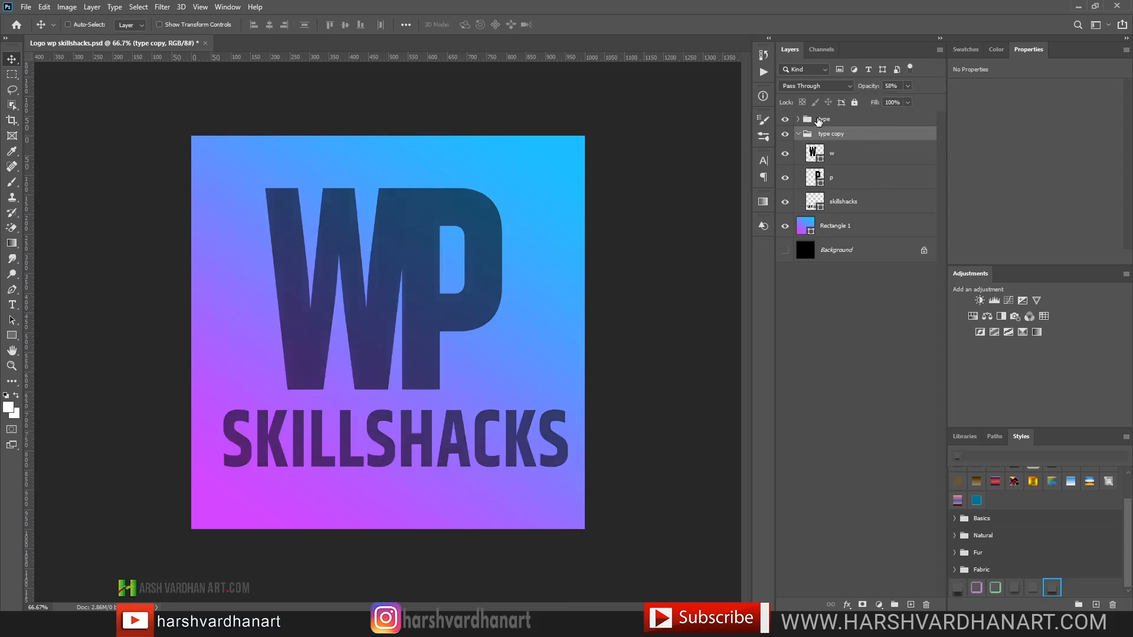
Nudge the type copy group a few pixels right and down so it forms a shadow behind the white lettering.
click(824, 120)
click(838, 134)
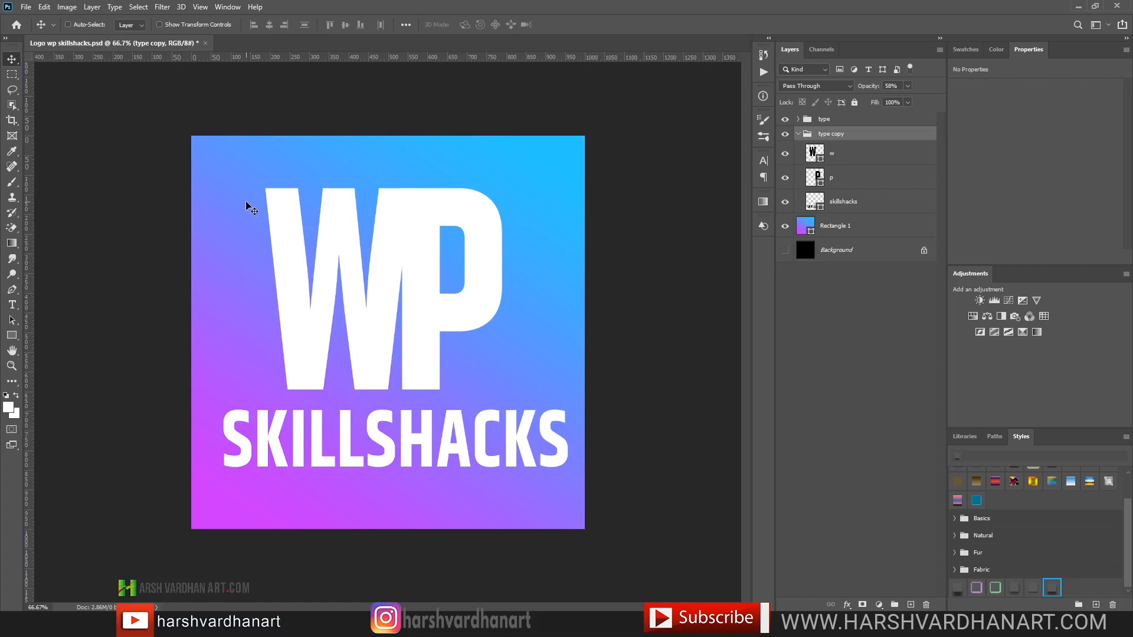
key(Right)
key(Right)
key(Right)
key(Right)
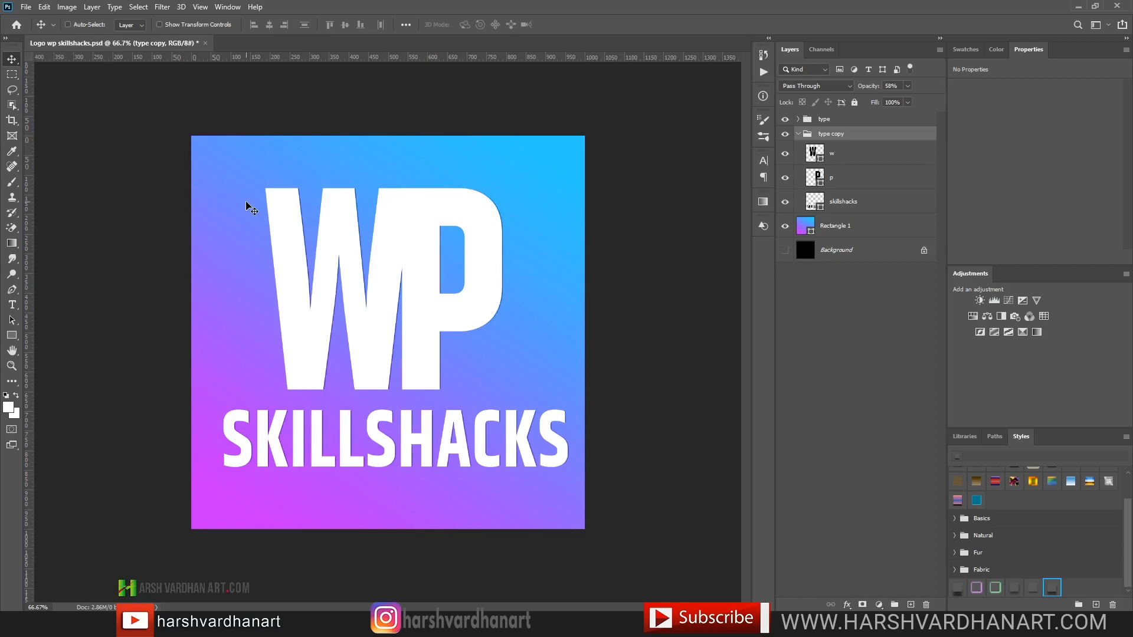
key(Right)
key(Right)
key(Right)
key(Right)
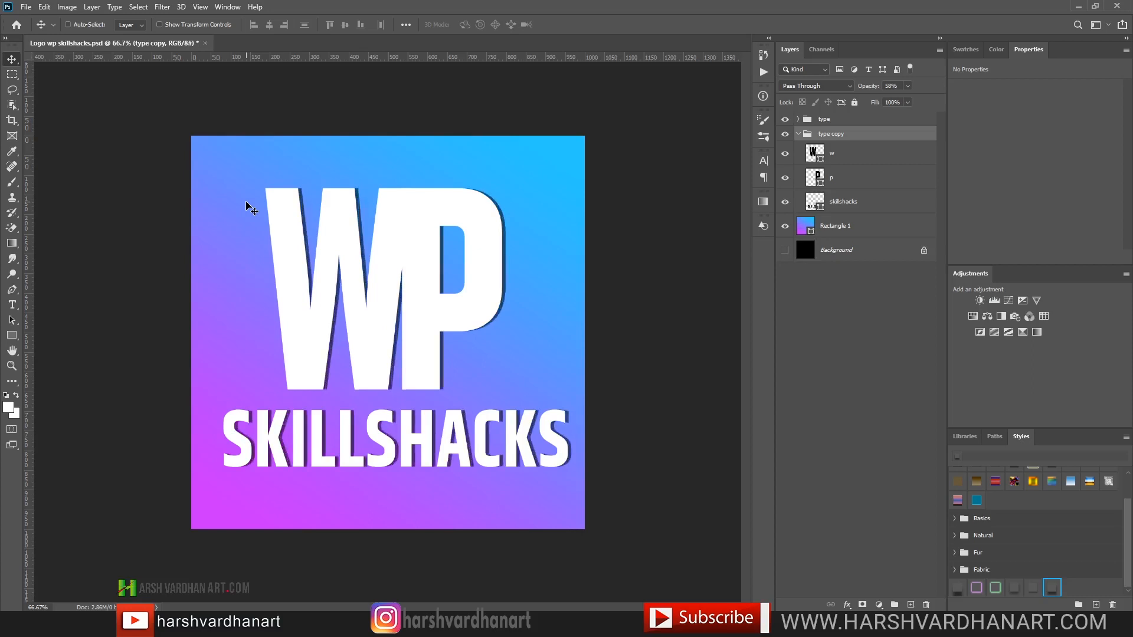
key(Right)
key(Right)
key(Right)
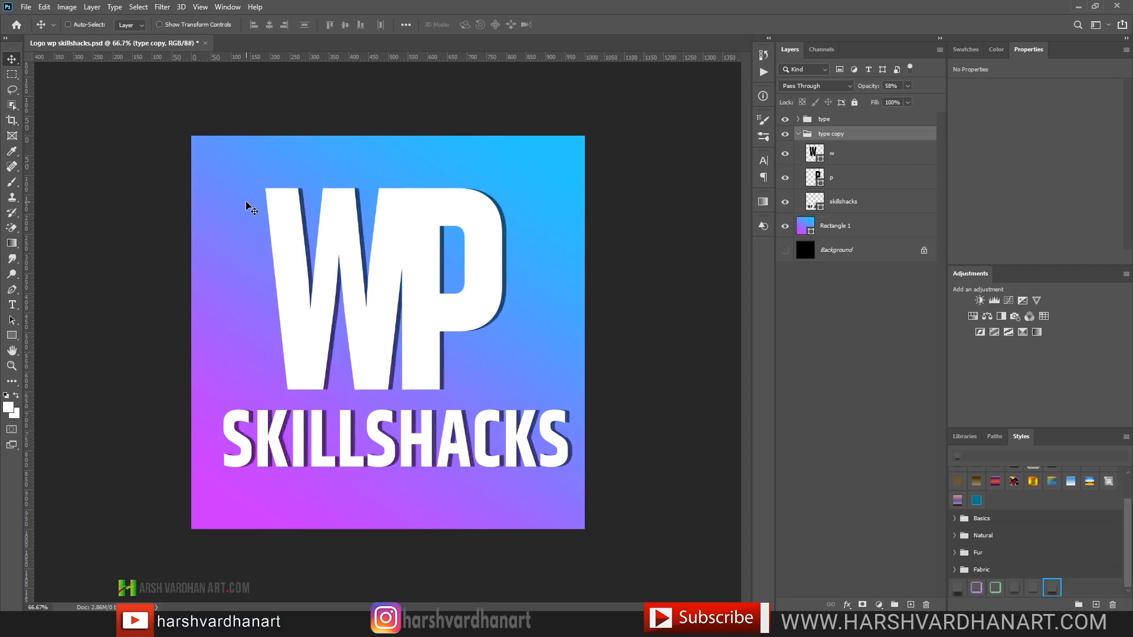
key(Right)
key(Left)
key(Right)
key(Right)
key(Right)
key(Right)
key(Down)
key(Down)
key(Down)
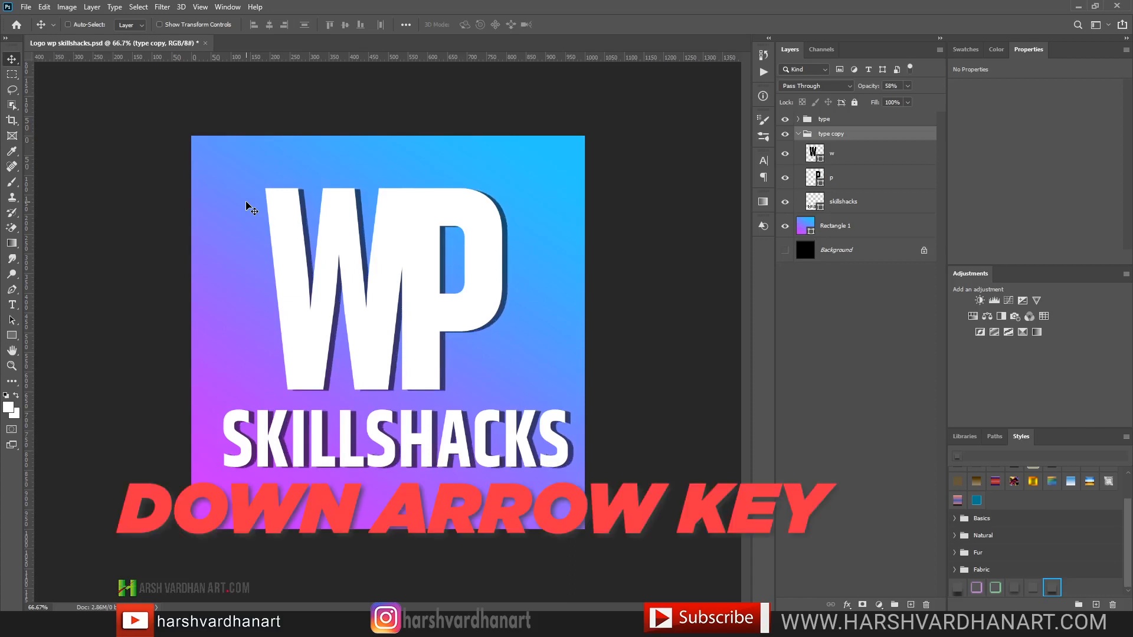
key(Down)
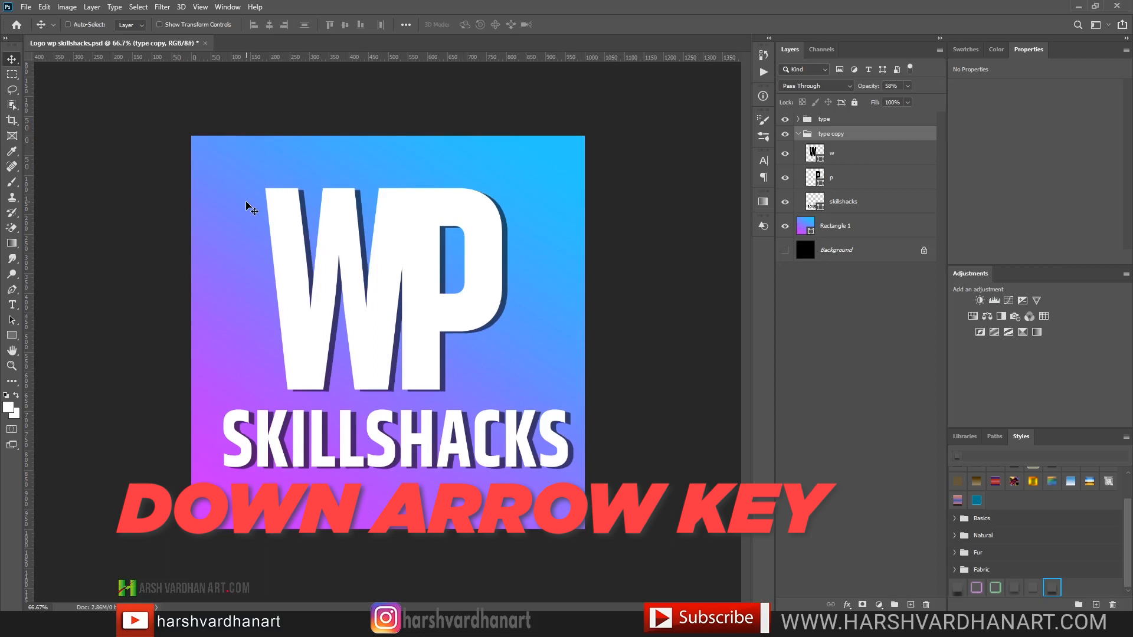
key(Down)
key(Left)
key(Left)
key(Left)
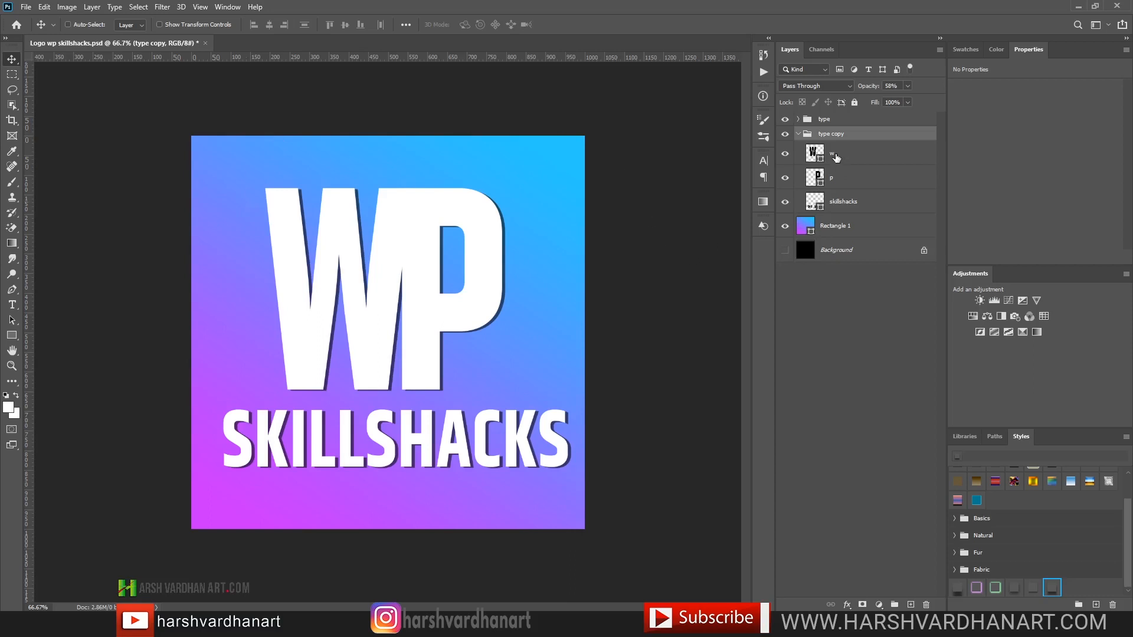
Toggle the visibility of the black w layer in the type copy group to examine its shadow against the P.
click(816, 155)
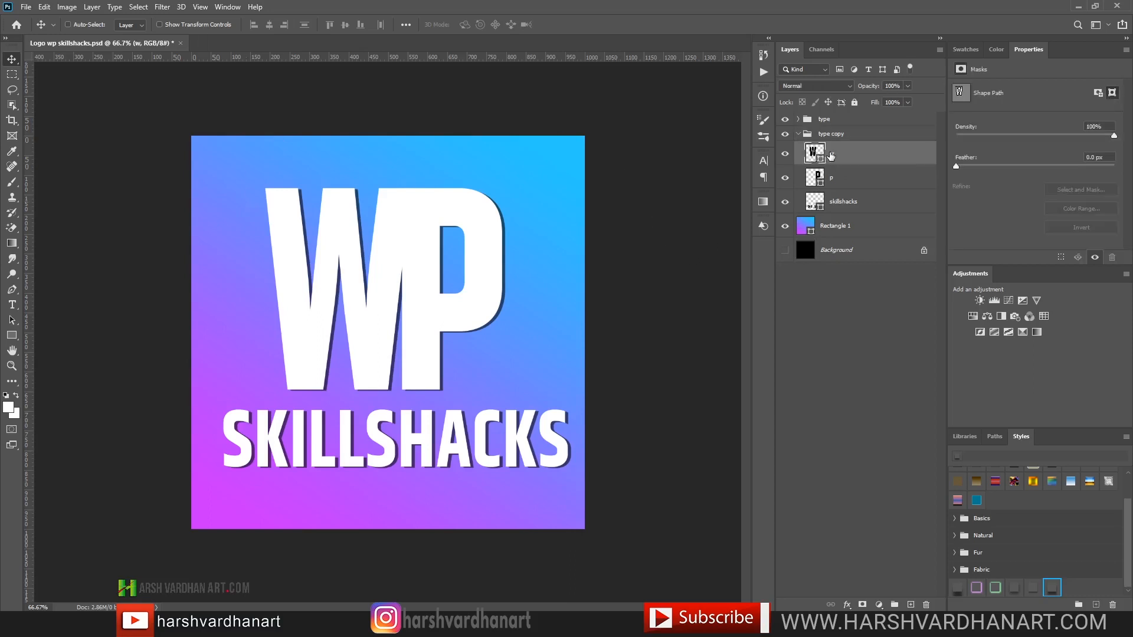
click(785, 230)
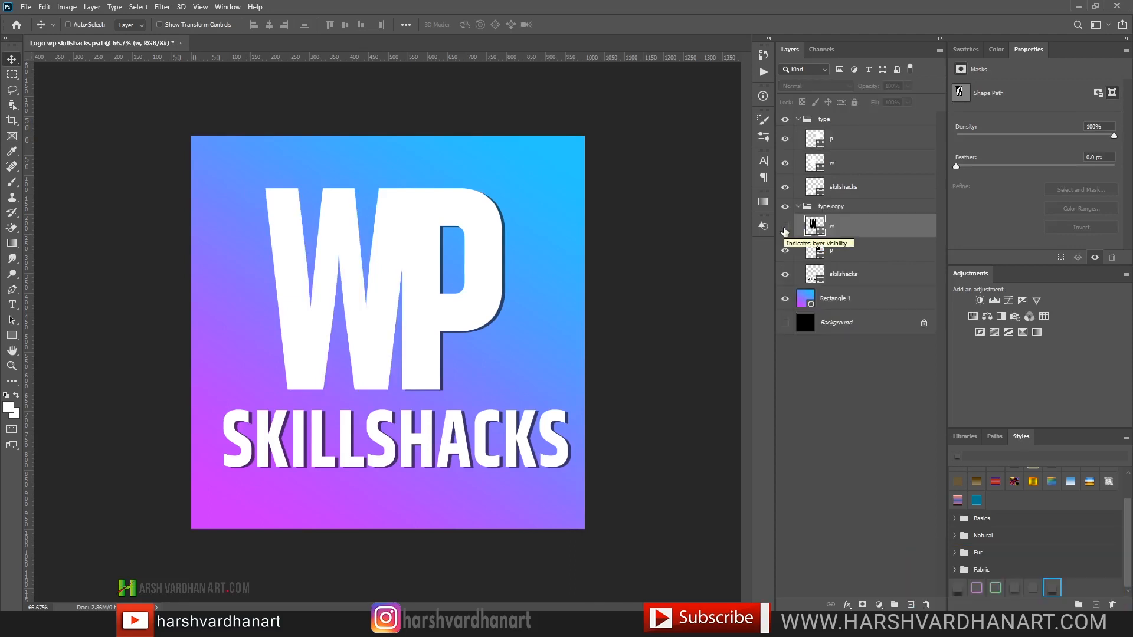
click(785, 229)
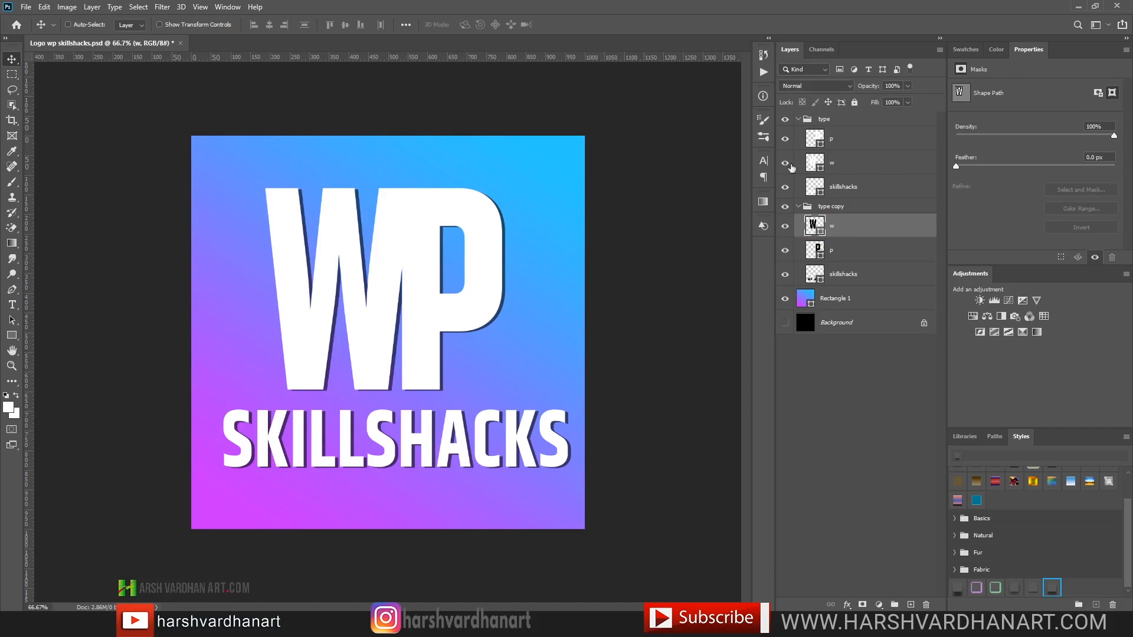
Reorder the letter layers so p sits above w in the type copy group and w sits above p in the type group.
click(822, 248)
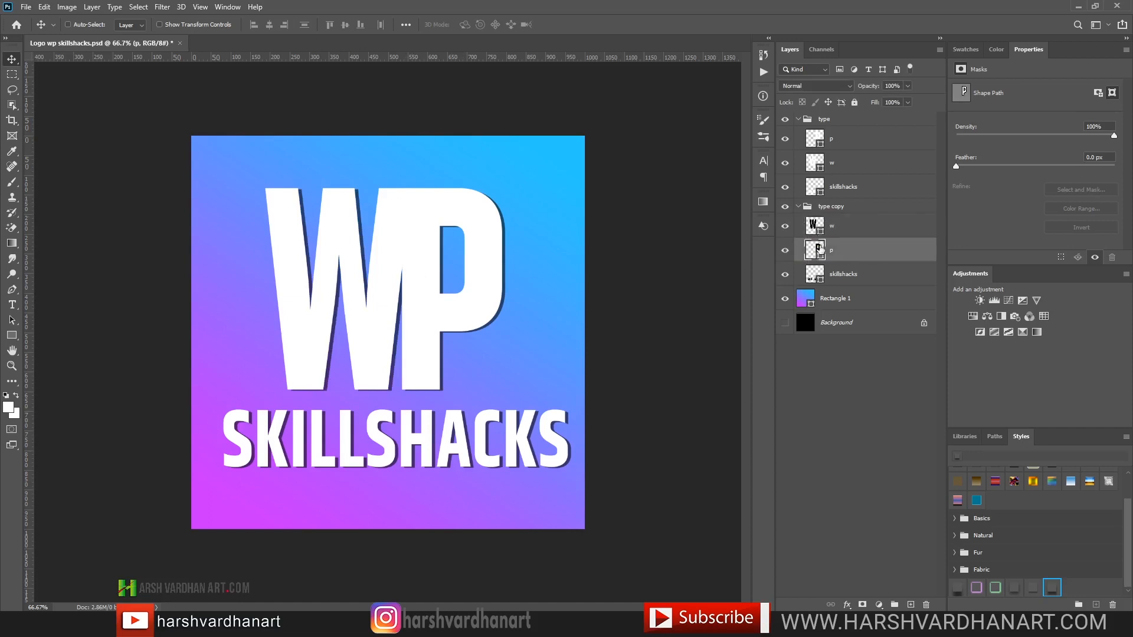
drag(843, 254, 844, 216)
click(867, 253)
key(ctrl+z)
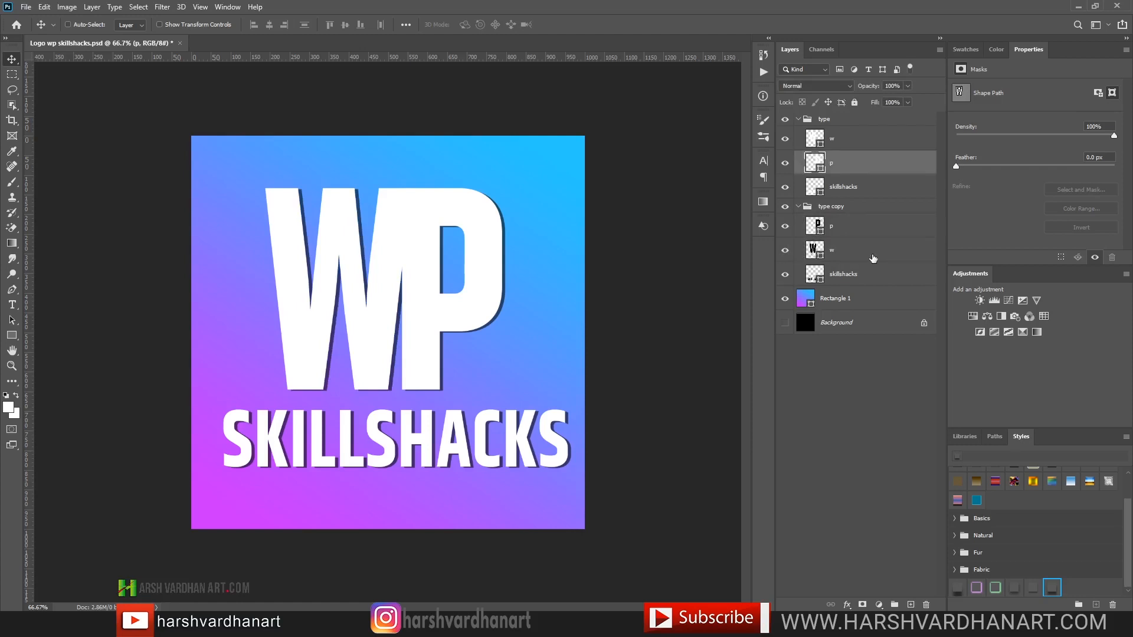
Move the black w layer into the type group directly beneath the white w and set its opacity to 58%.
click(864, 255)
drag(862, 255, 850, 155)
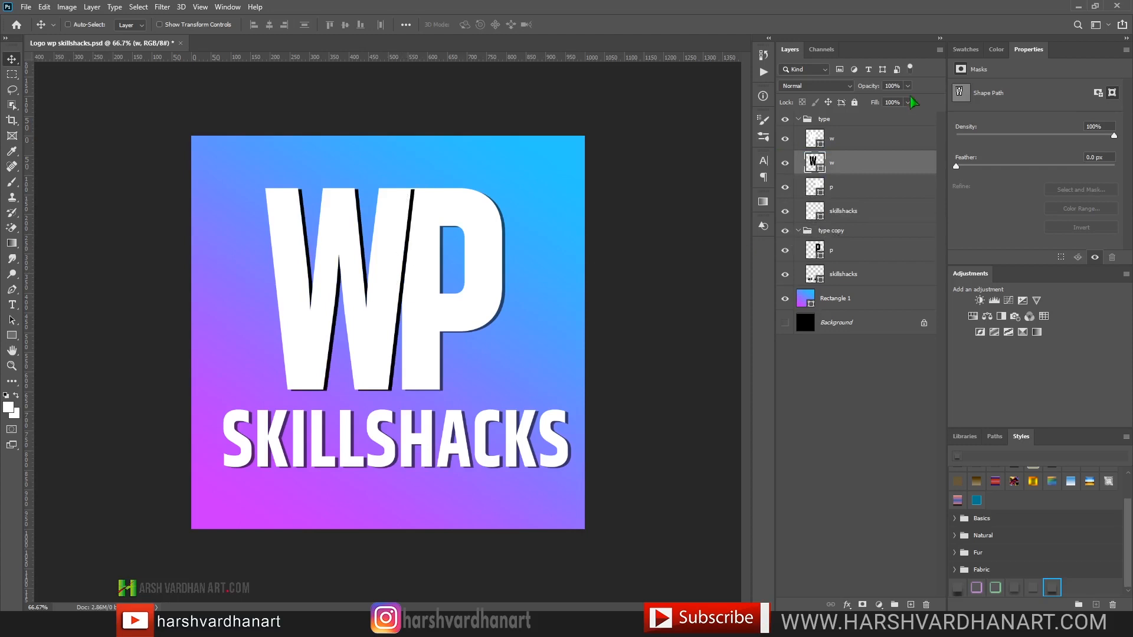
click(855, 254)
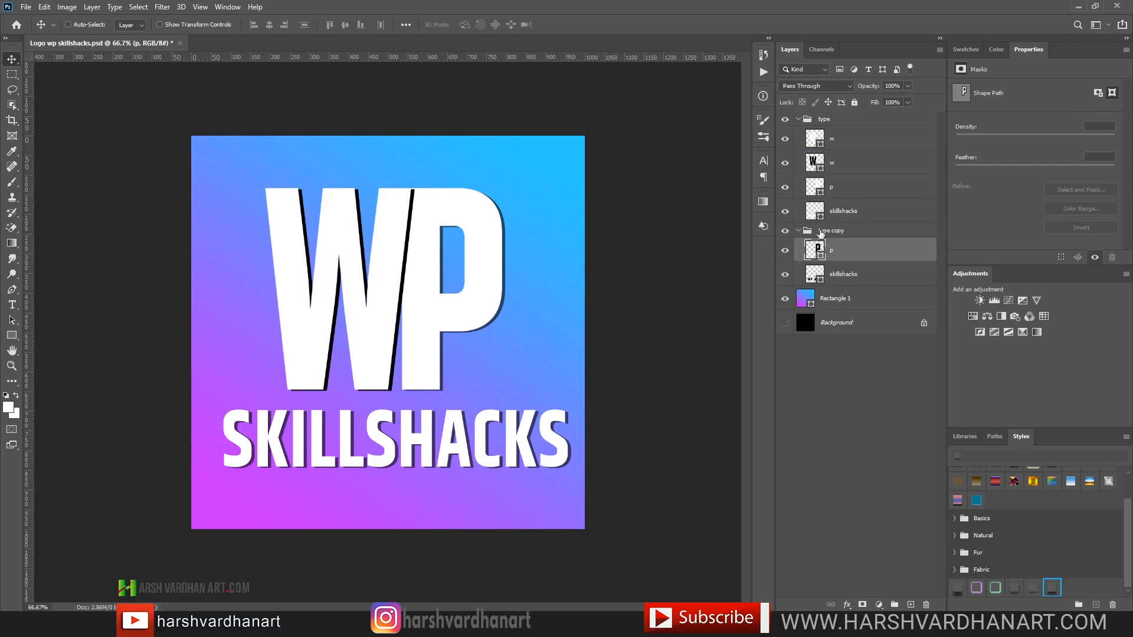
click(845, 233)
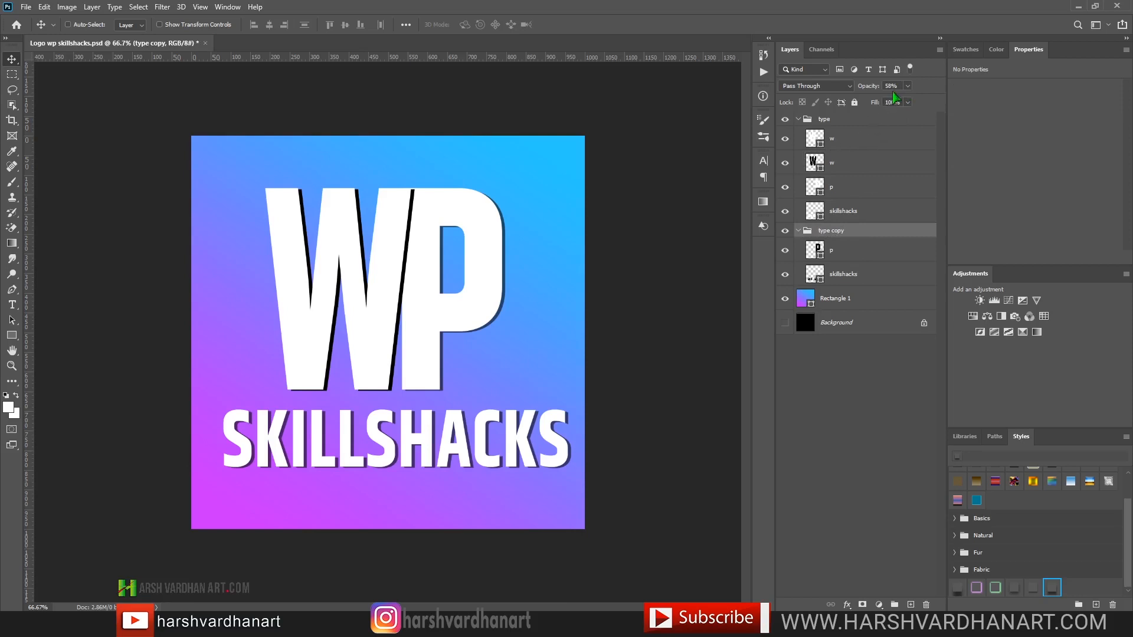
right_click(898, 87)
key(Escape)
click(853, 166)
click(908, 85)
drag(912, 98, 887, 104)
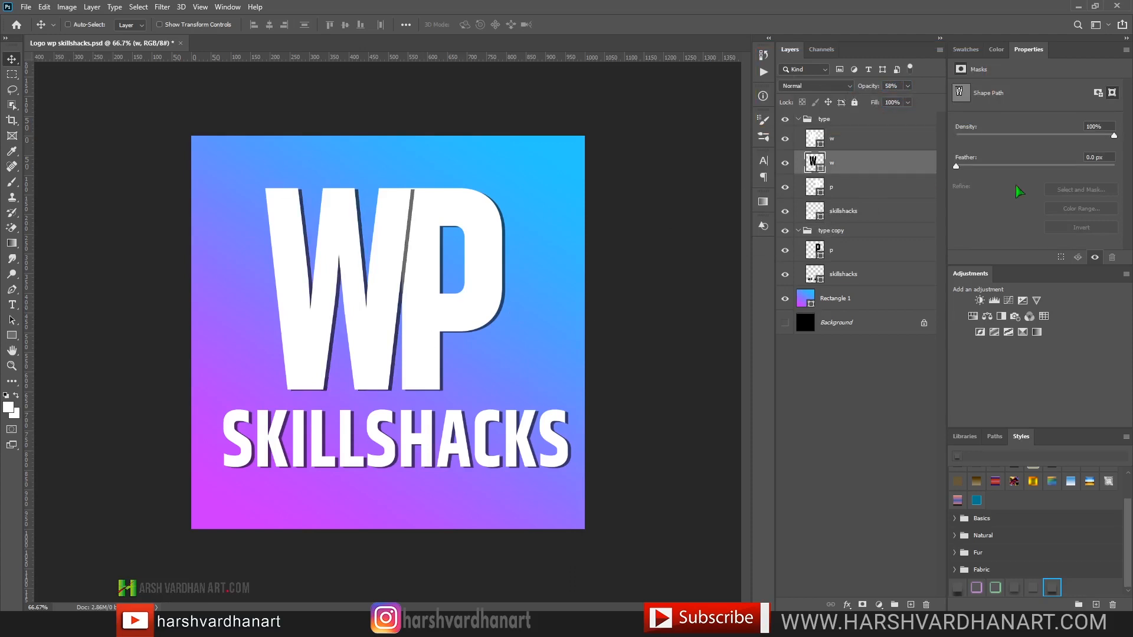
click(848, 120)
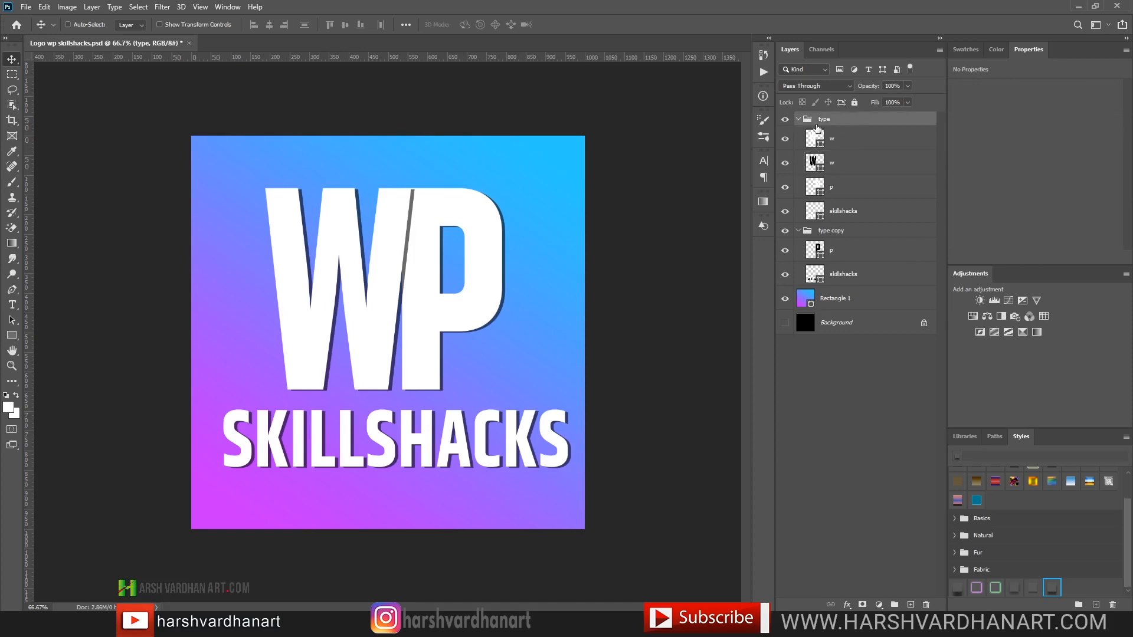
click(798, 120)
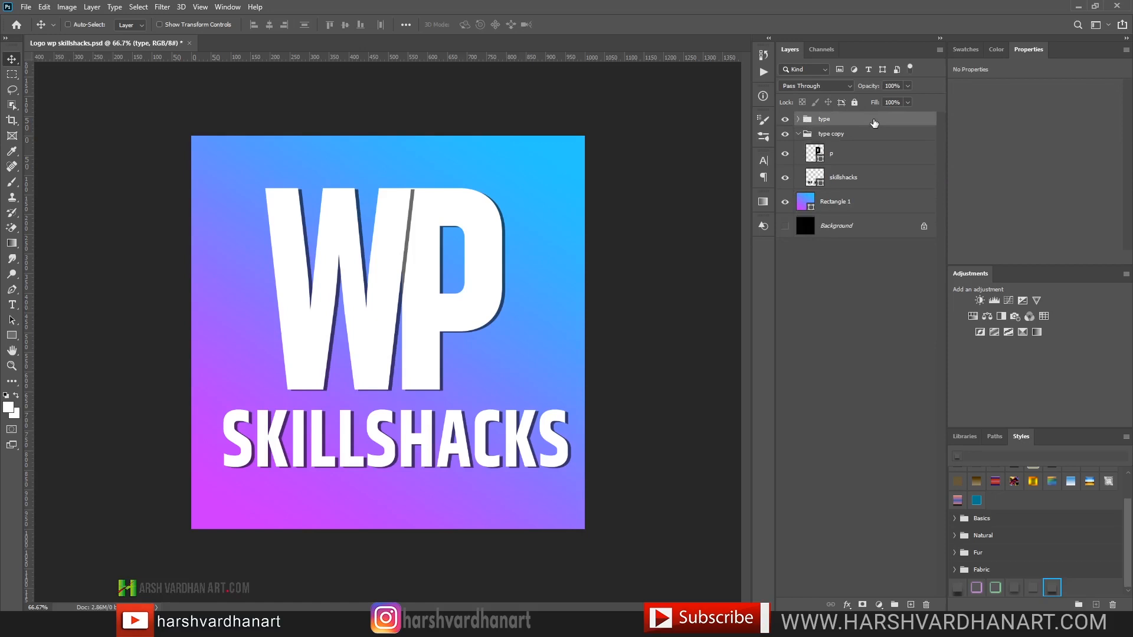
right_click(866, 117)
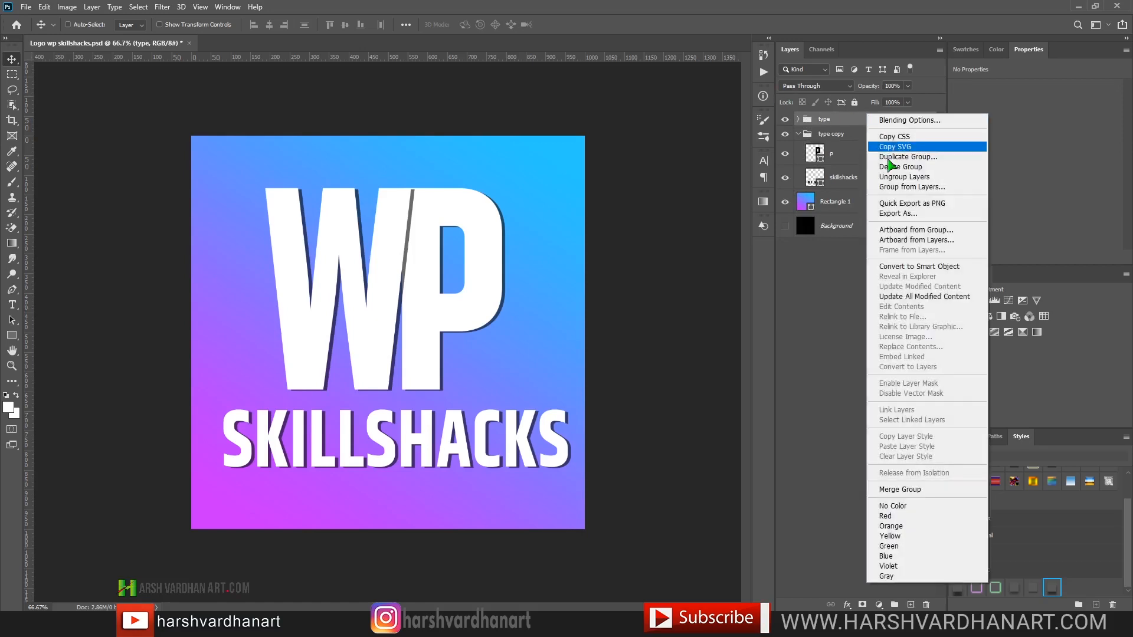
click(898, 213)
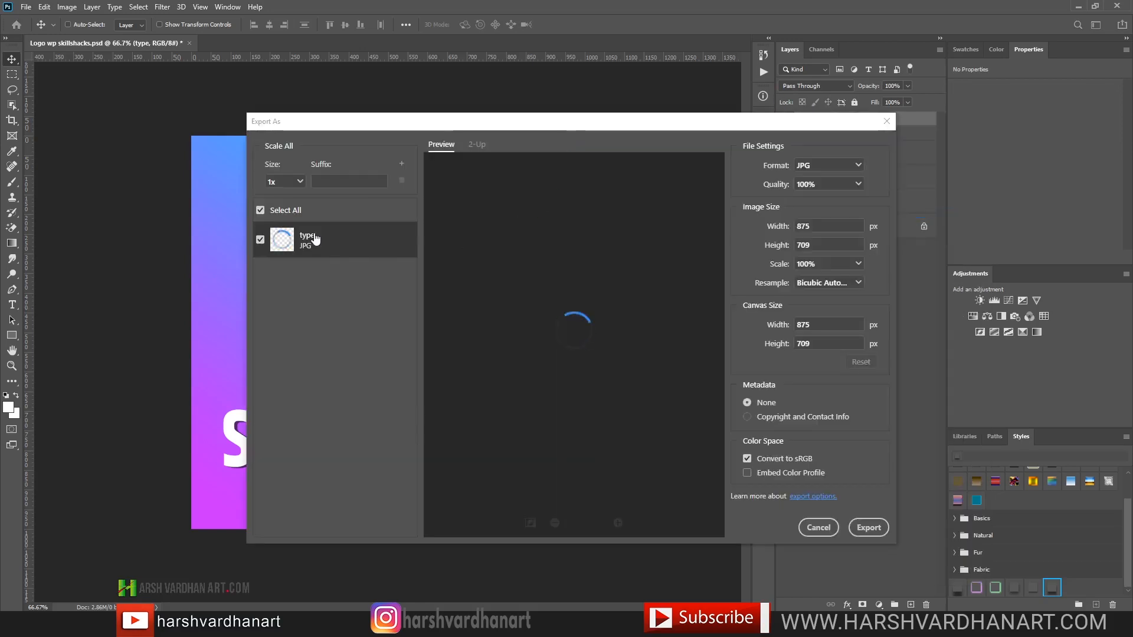
click(837, 165)
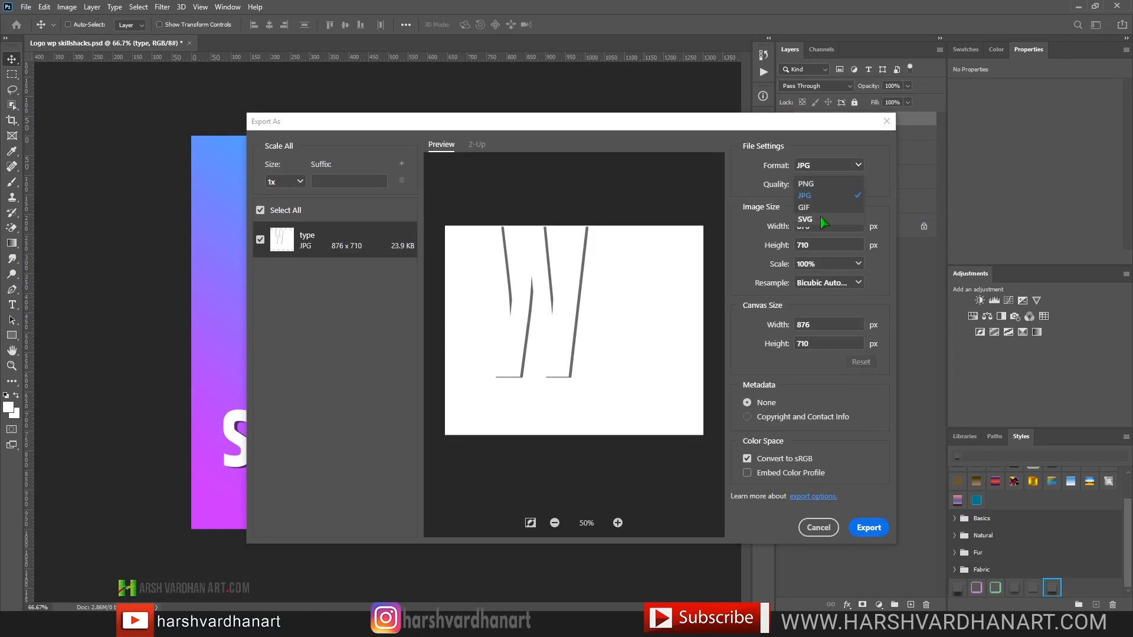
click(820, 219)
click(818, 527)
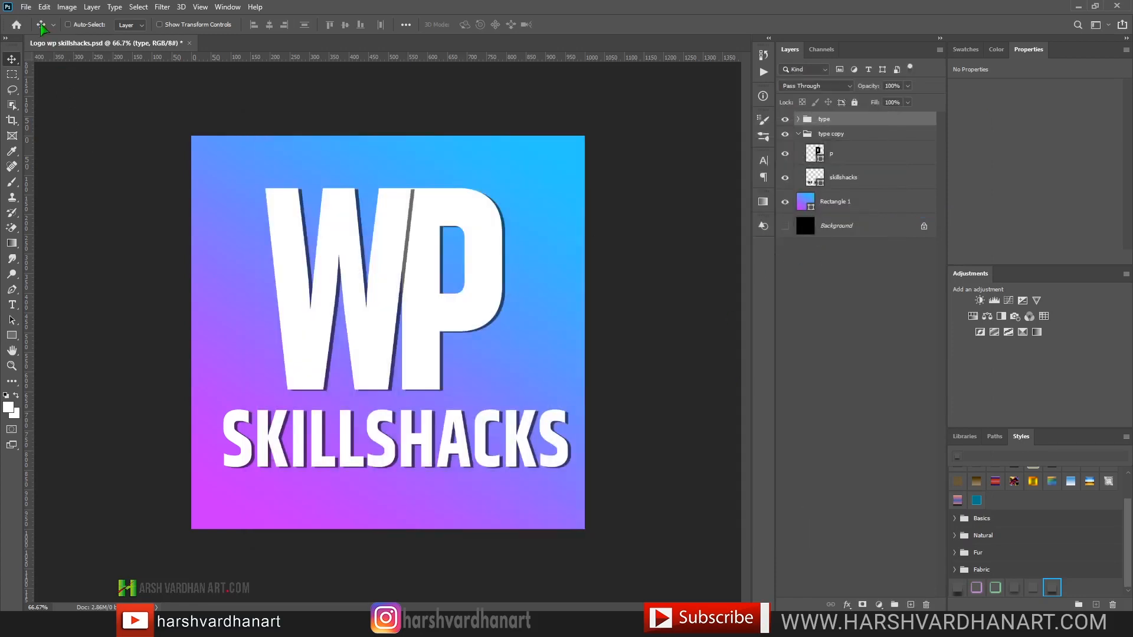
Set up an export of the whole logo document at 1000 x 1000 px in SVG format.
click(26, 6)
mouse_move(69, 178)
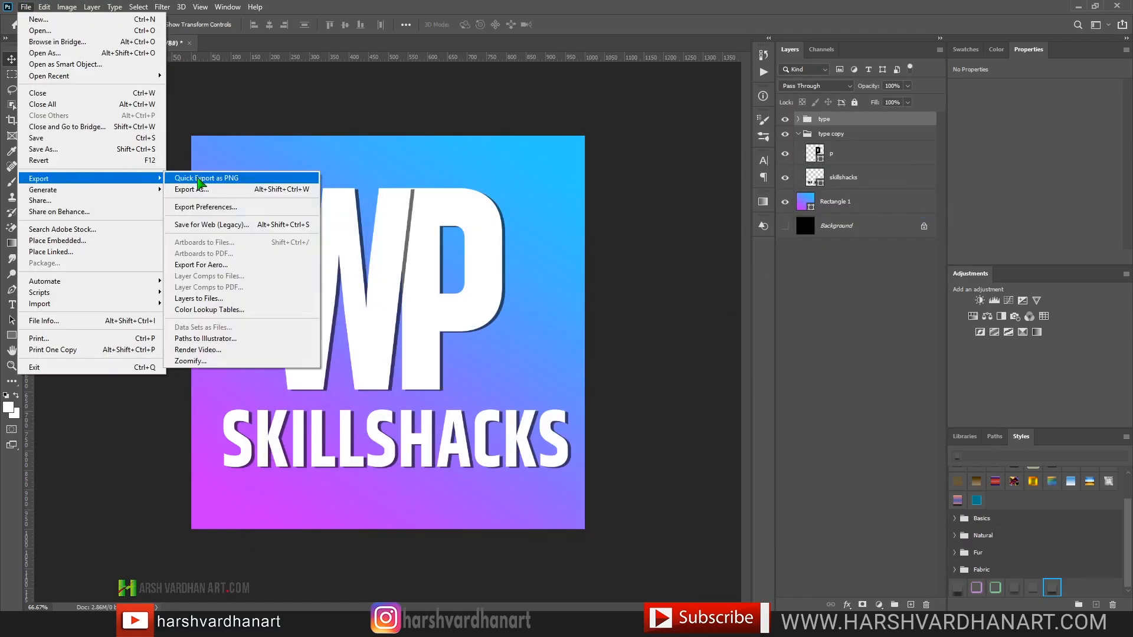
click(200, 190)
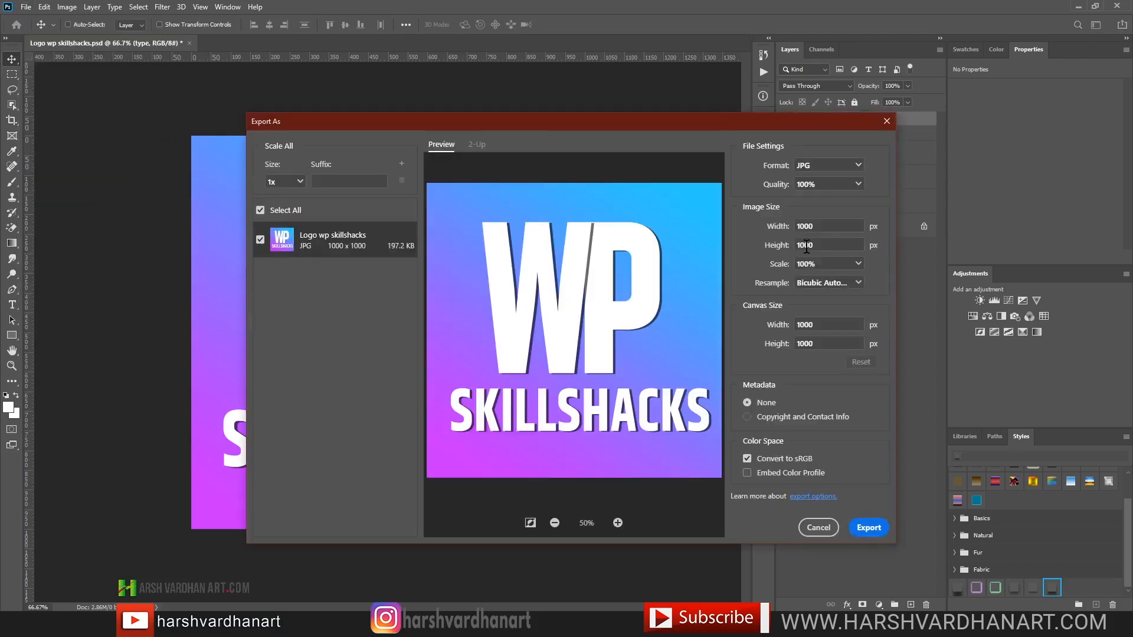
click(839, 169)
click(818, 219)
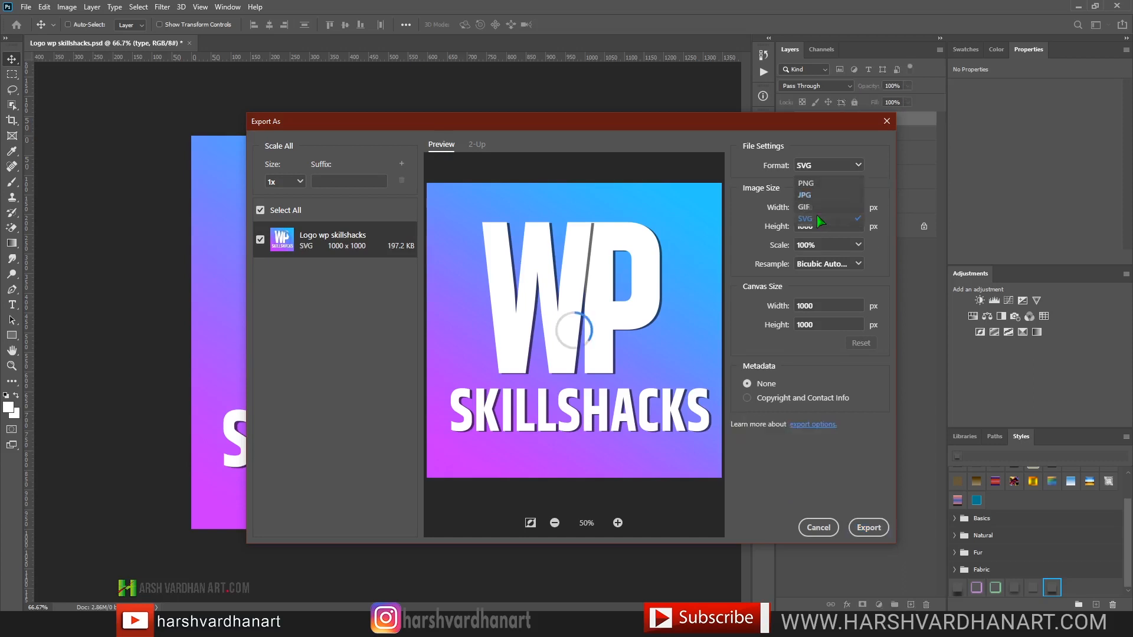
Export the logo to the Web Graphics folder under the file name Logo wp skillshacks-1.svg.
click(872, 529)
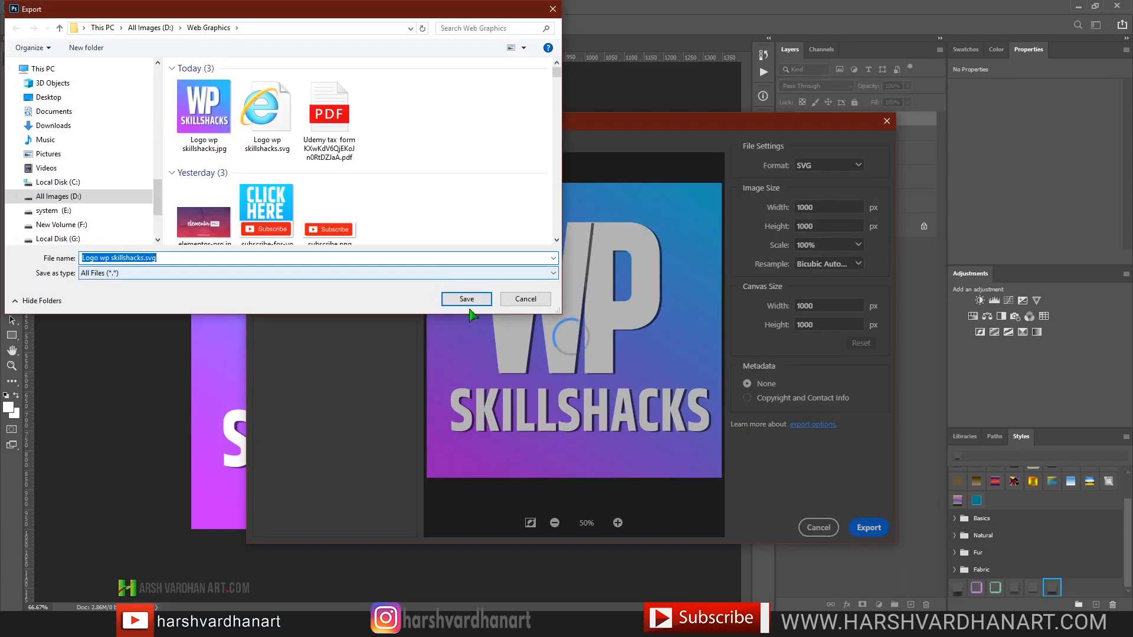
key(Left)
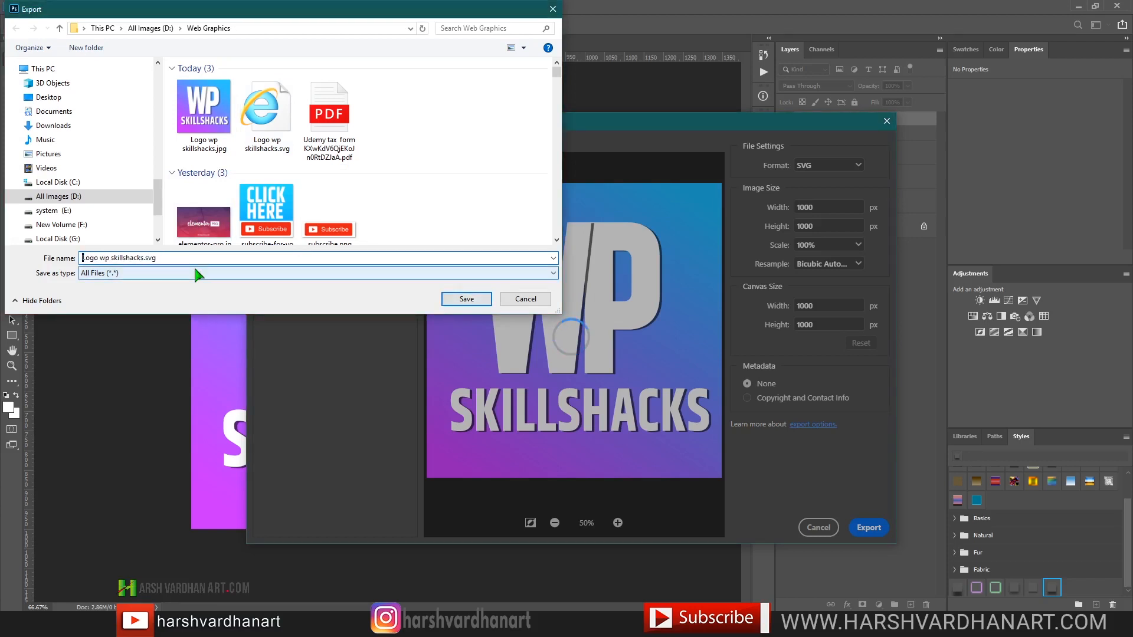
key(Right)
key(Right)
key(Right)
key(Right)
key(Right)
key(Right)
key(Right)
key(Right)
key(Right)
key(Right)
key(Right)
key(Right)
key(Right)
key(Right)
key(Right)
key(Right)
key(Right)
key(Right)
key(Right)
key(Return)
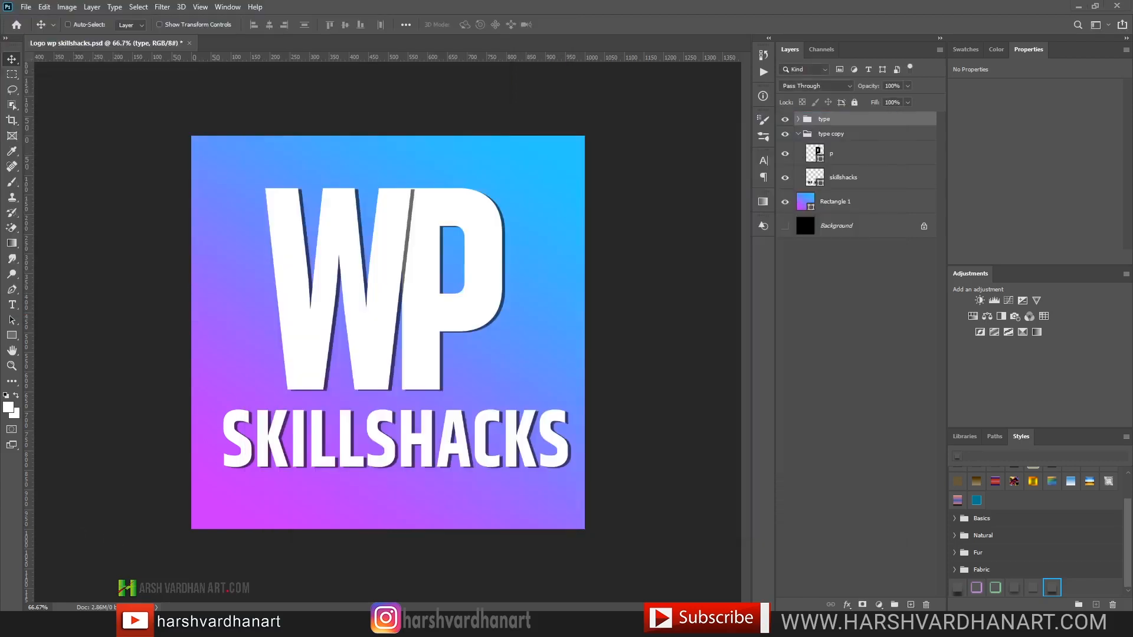
Switch to the Web Graphics folder in File Explorer and open Logo wp skillshacks-1.svg in Internet Explorer to check its shadows.
key(alt+Tab)
click(581, 207)
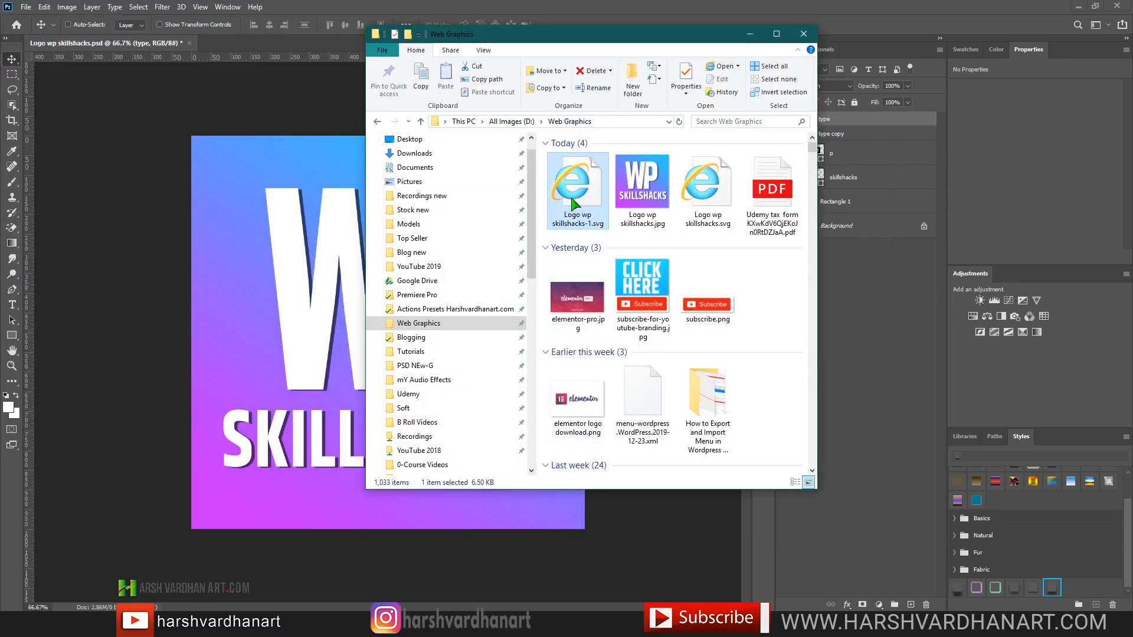
double_click(578, 216)
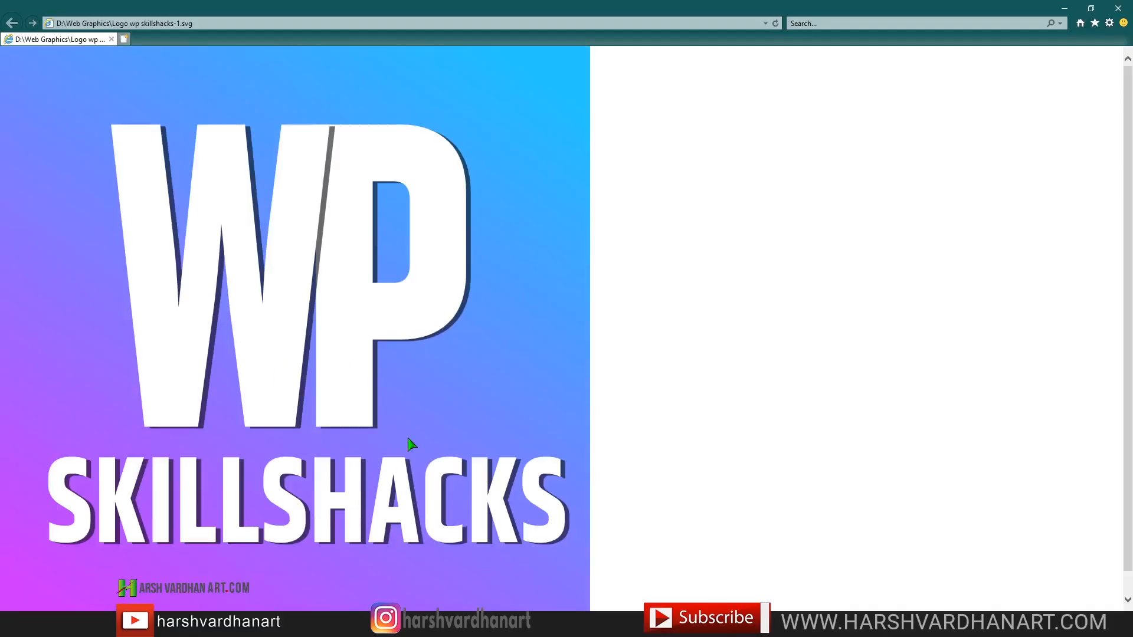
Open the earlier export Logo wp skillshacks.svg from the Web Graphics folder and compare its shadows with Logo wp skillshacks-1.svg.
key(alt+Tab)
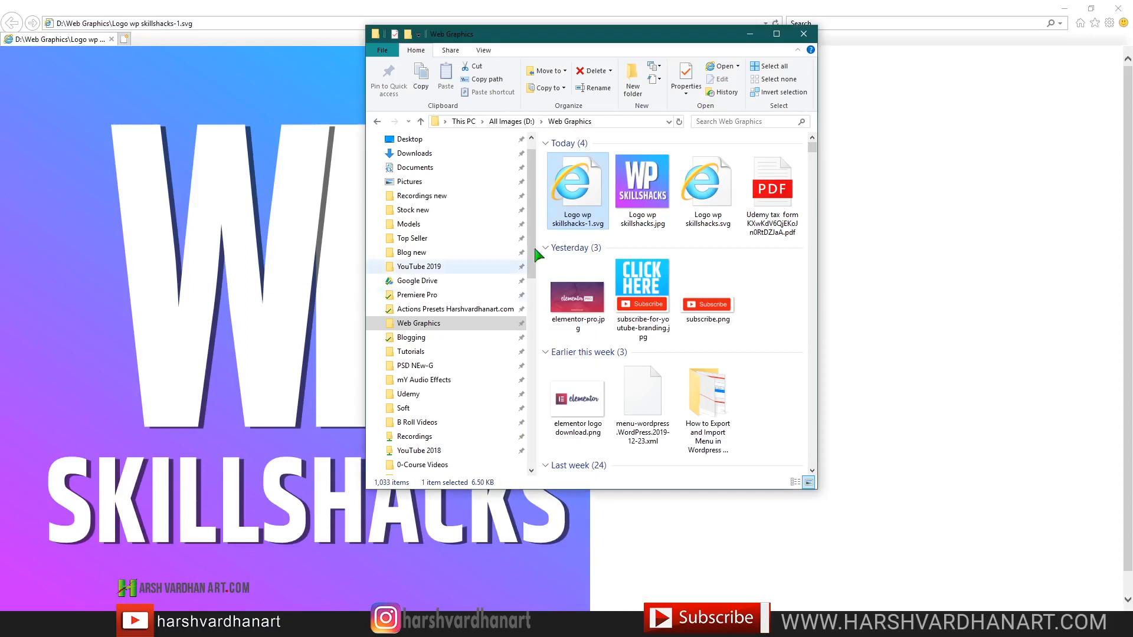
click(688, 199)
double_click(689, 201)
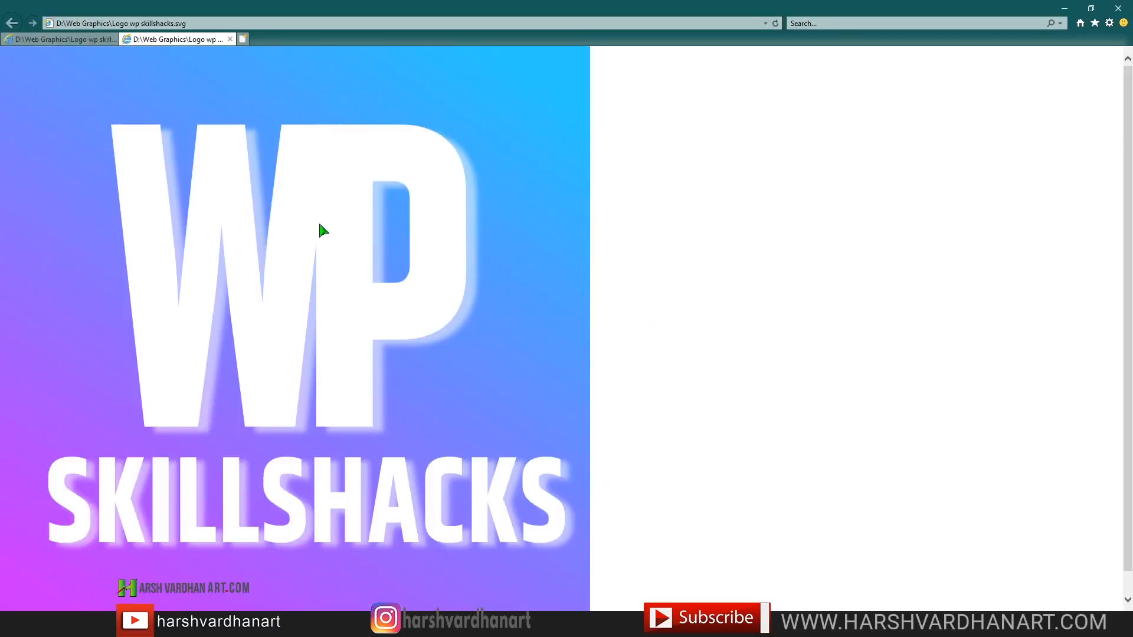
click(80, 42)
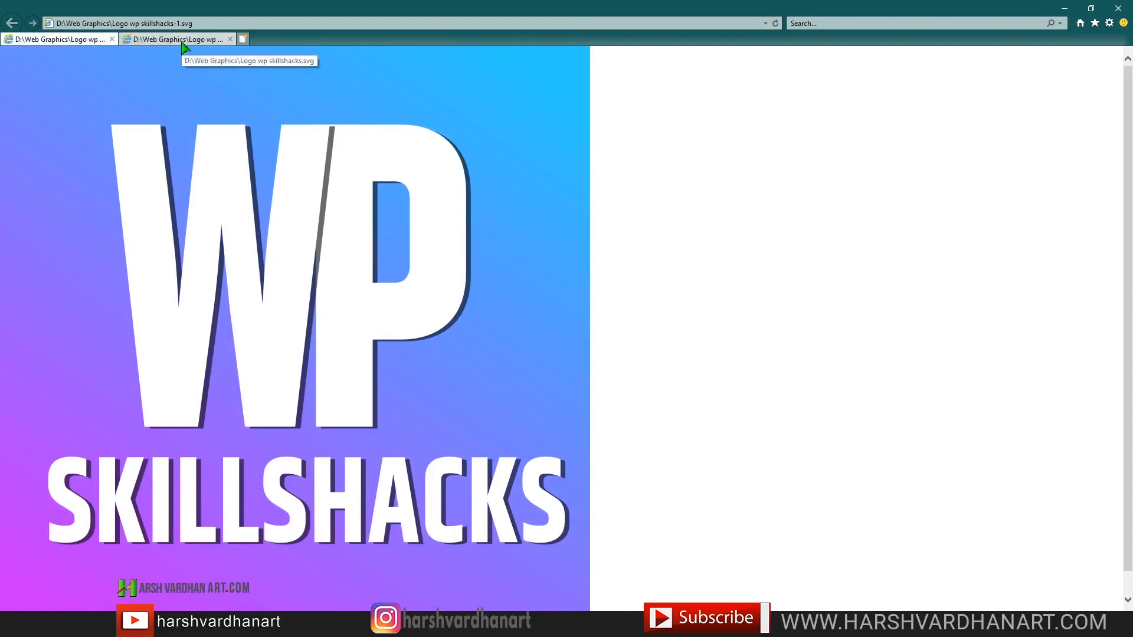